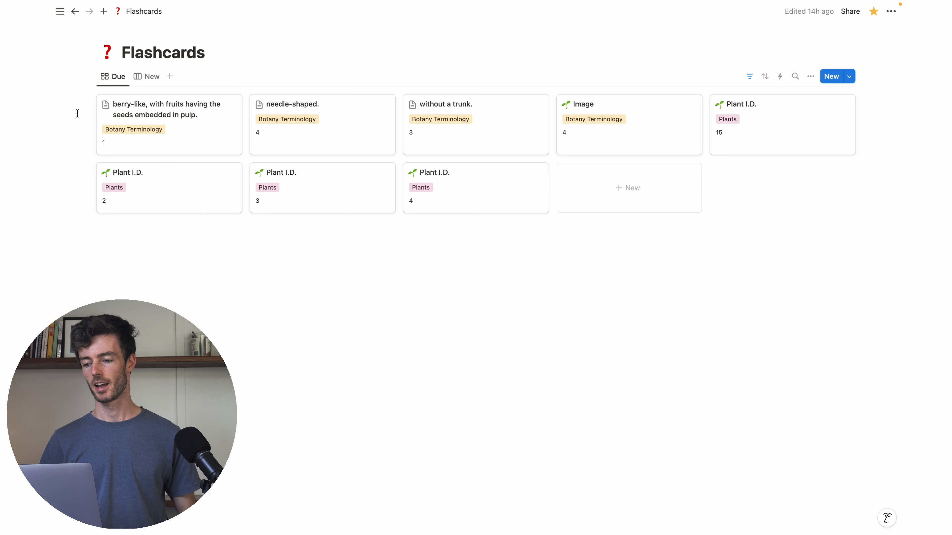
Open the due "berry-like, with fruits having the seeds embedded in pulp." flashcard and examine its answer and review dates
mouse_move(90, 116)
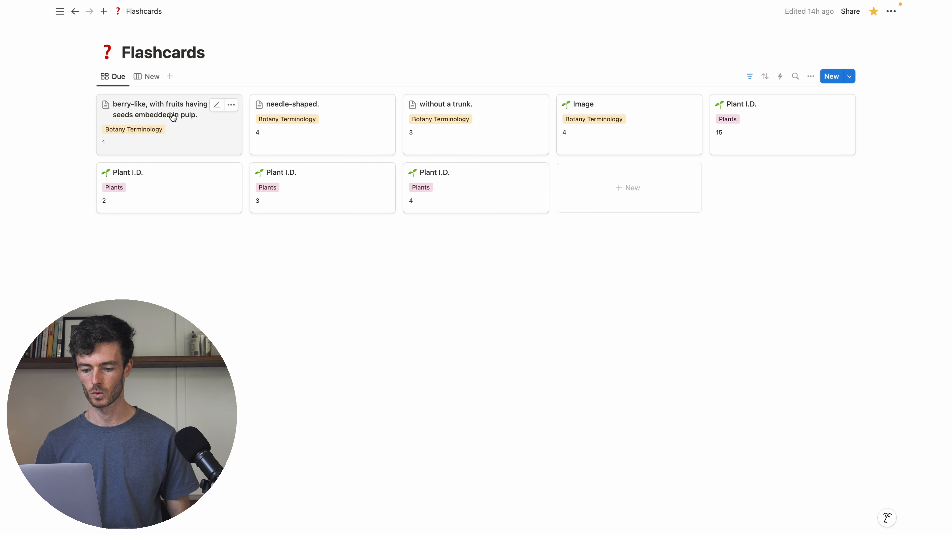
left_click(187, 116)
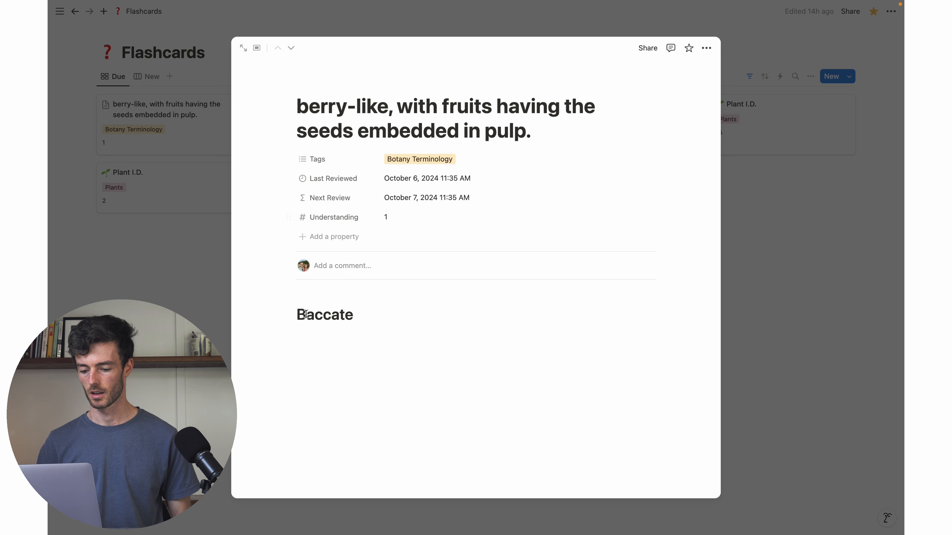
left_click_drag(296, 316, 318, 308)
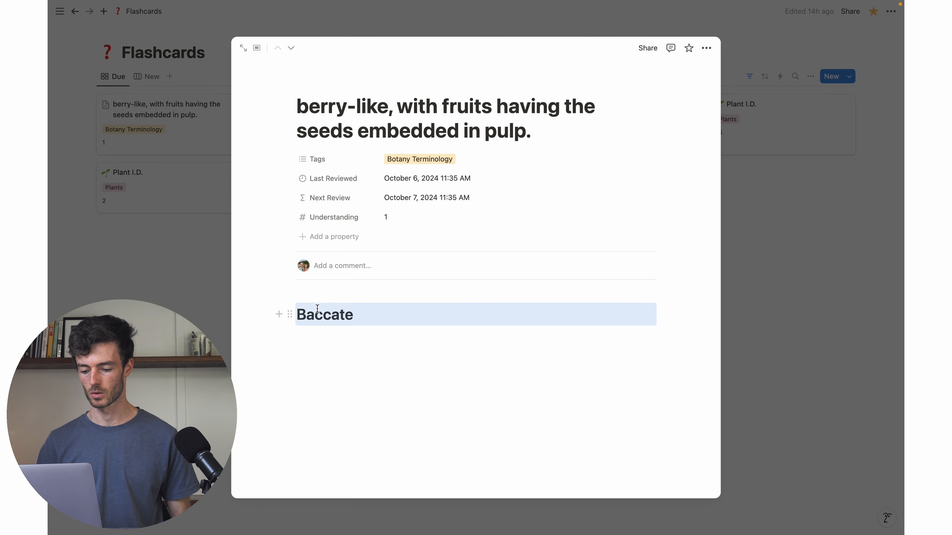
left_click(325, 325)
key("Escape")
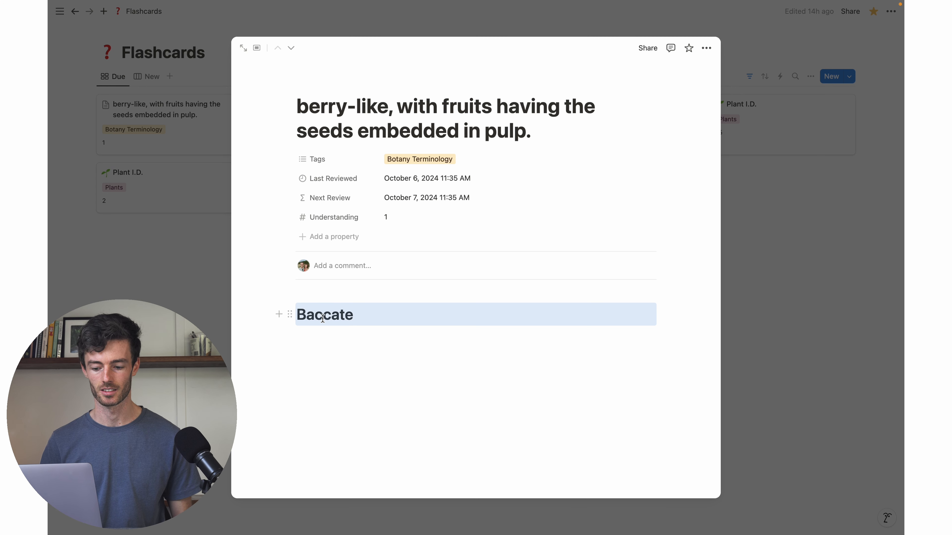
left_click(390, 282)
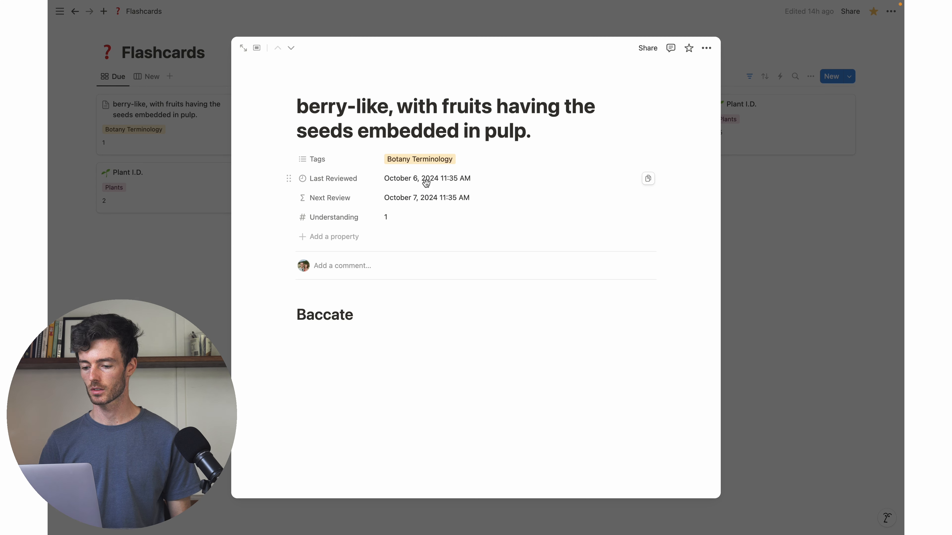
mouse_move(579, 3)
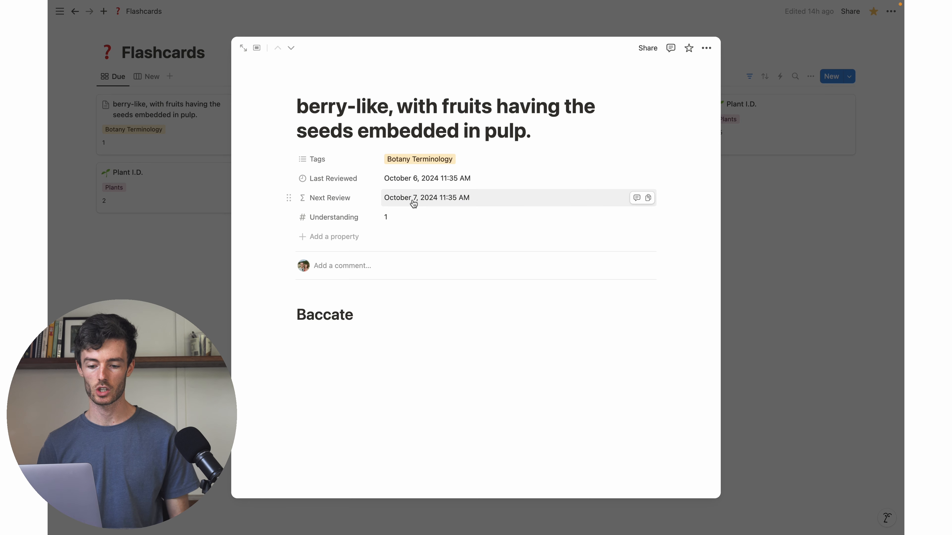
left_click(83, 109)
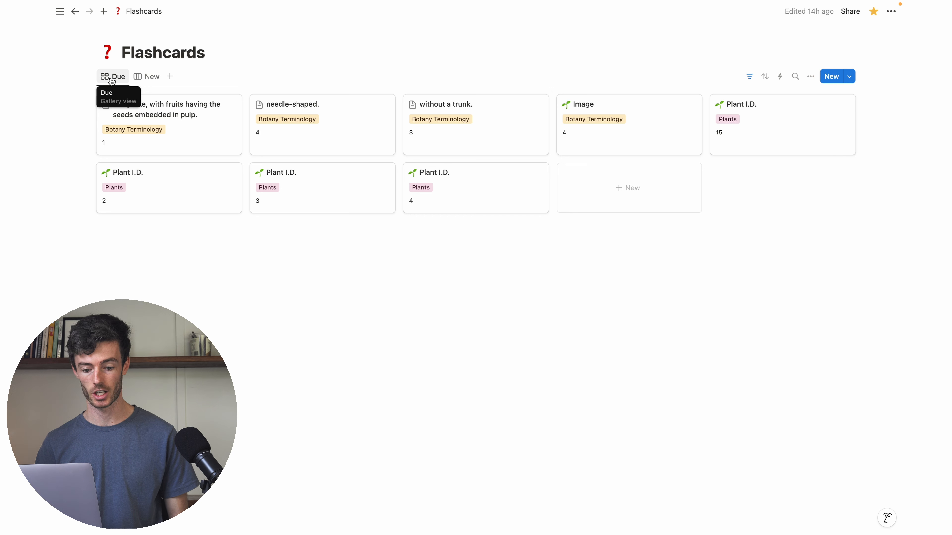
Set Understanding to 3 on the "berry-like, with fruits having the seeds embedded in pulp." flashcard and return to the due cards
left_click(168, 108)
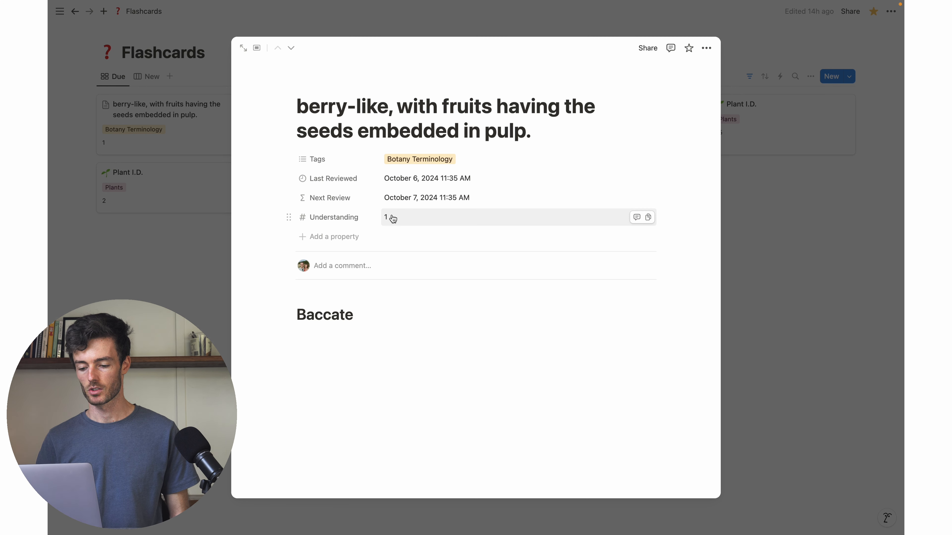
left_click(392, 217)
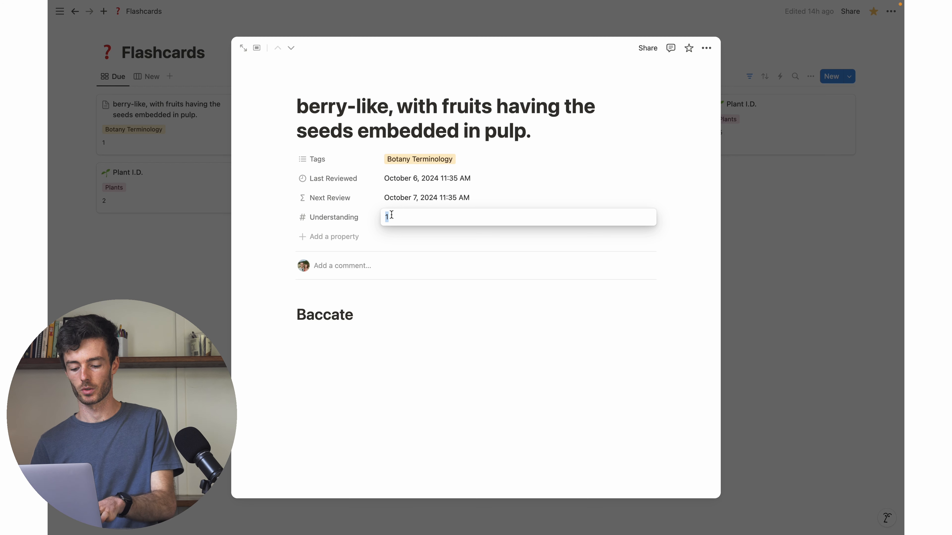
type("3")
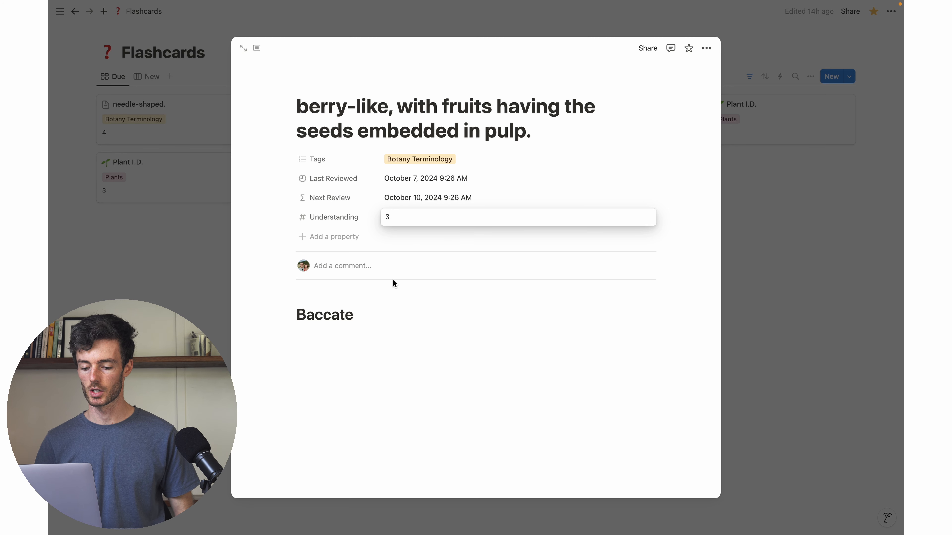
left_click(389, 314)
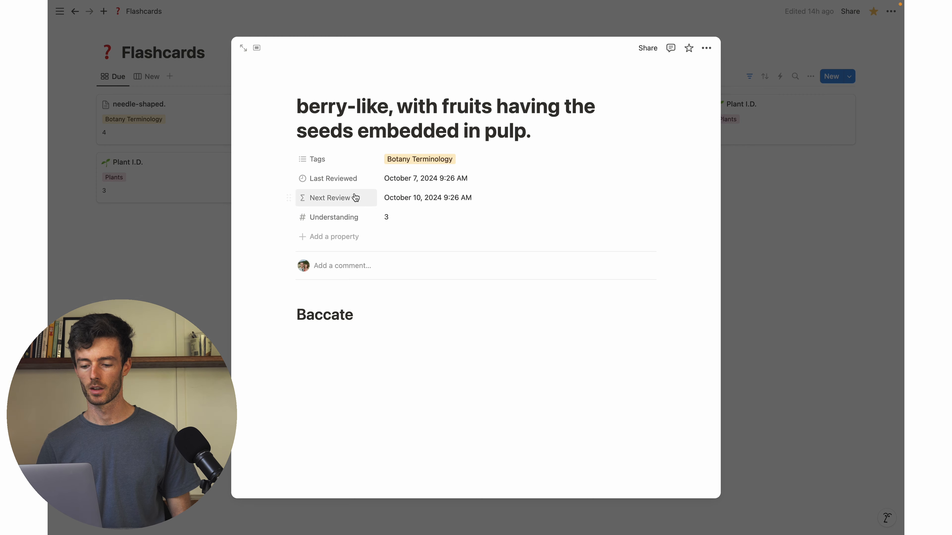
left_click(120, 270)
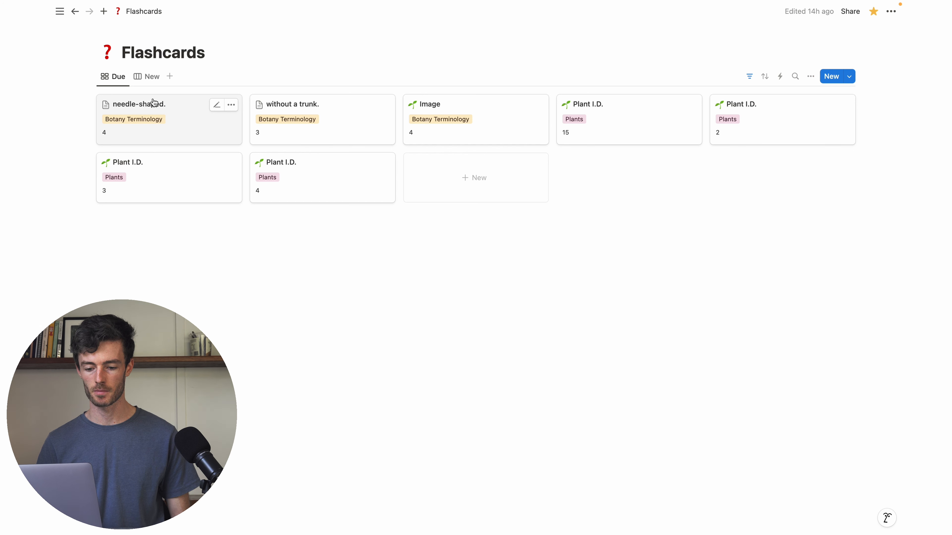
Check the answer on the "needle-shaped." flashcard, set its Understanding to 8 and return to the due cards
left_click(182, 109)
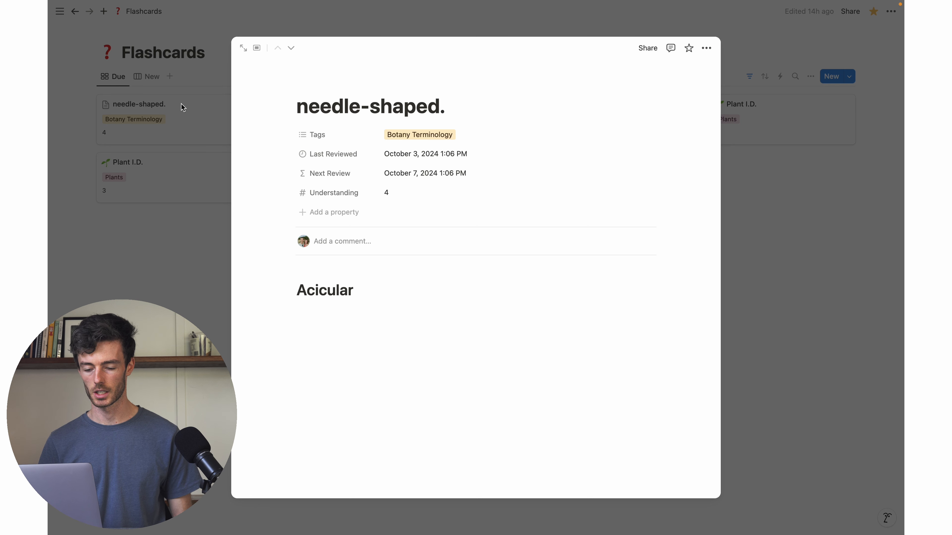
double_click(326, 291)
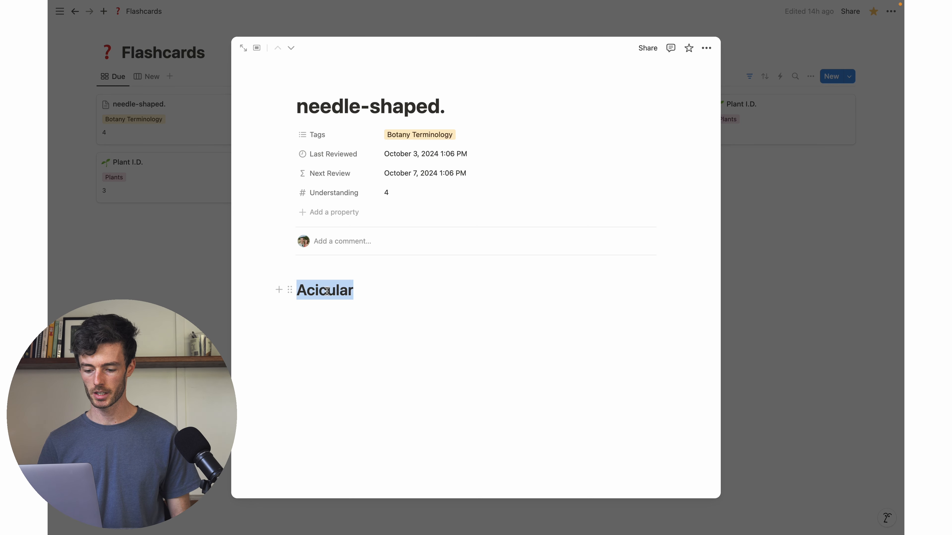
left_click(381, 289)
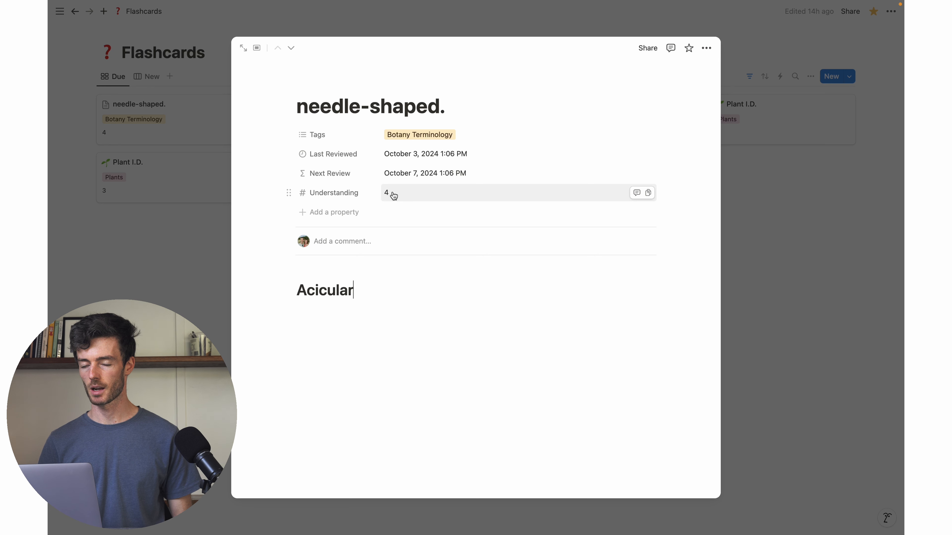
left_click(393, 196)
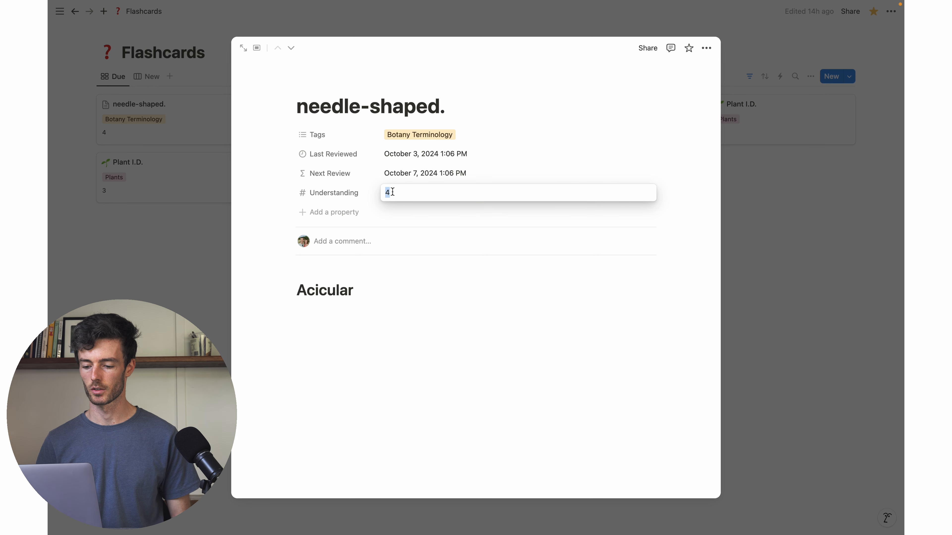
type("8")
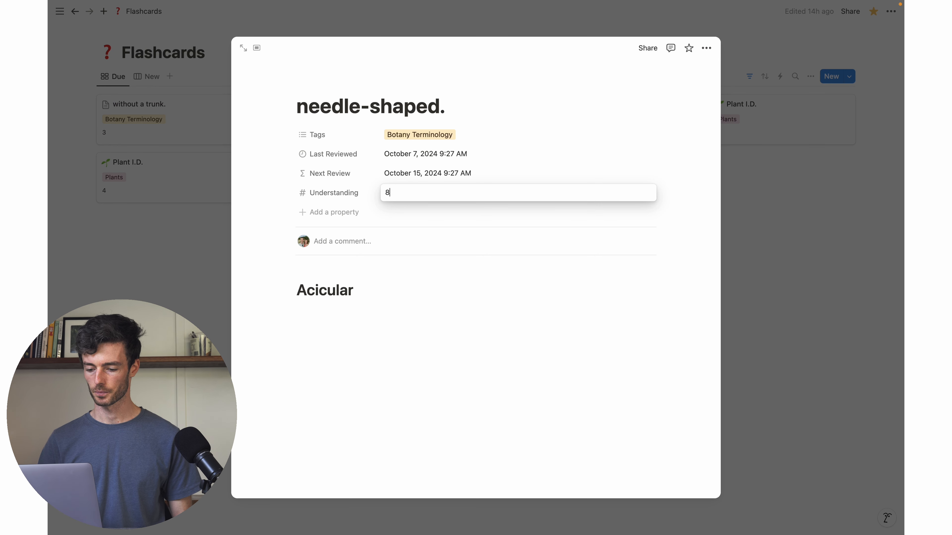
left_click(362, 306)
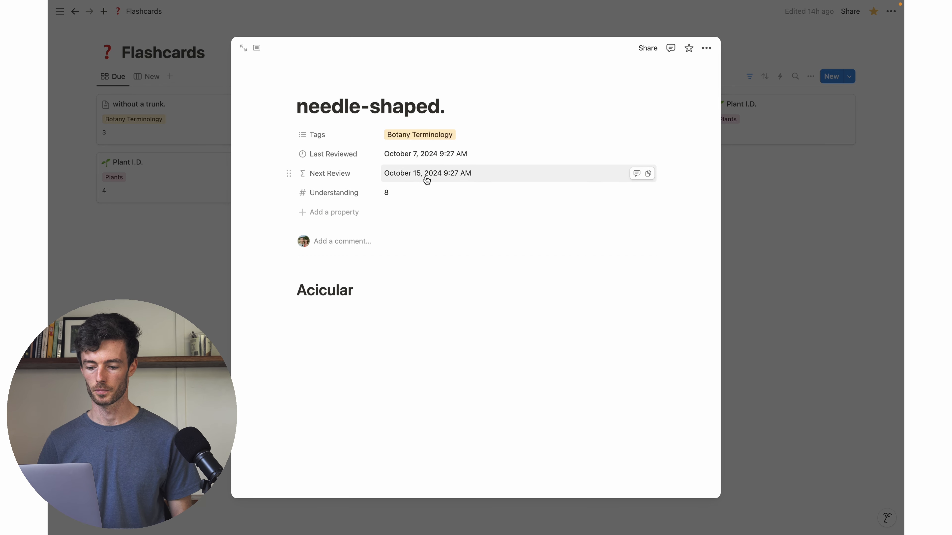
left_click(174, 149)
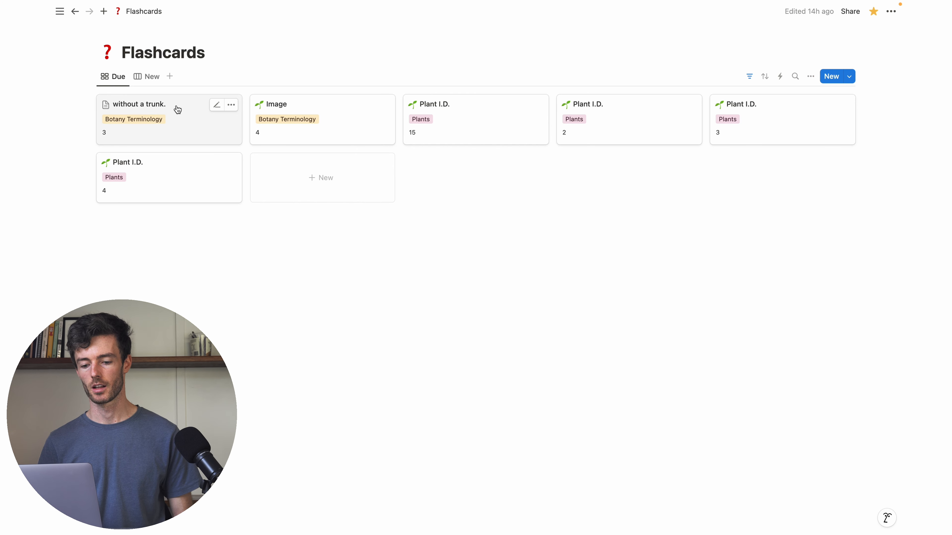
Set Understanding to 6 on the "without a trunk." flashcard and return to the due cards
left_click(183, 110)
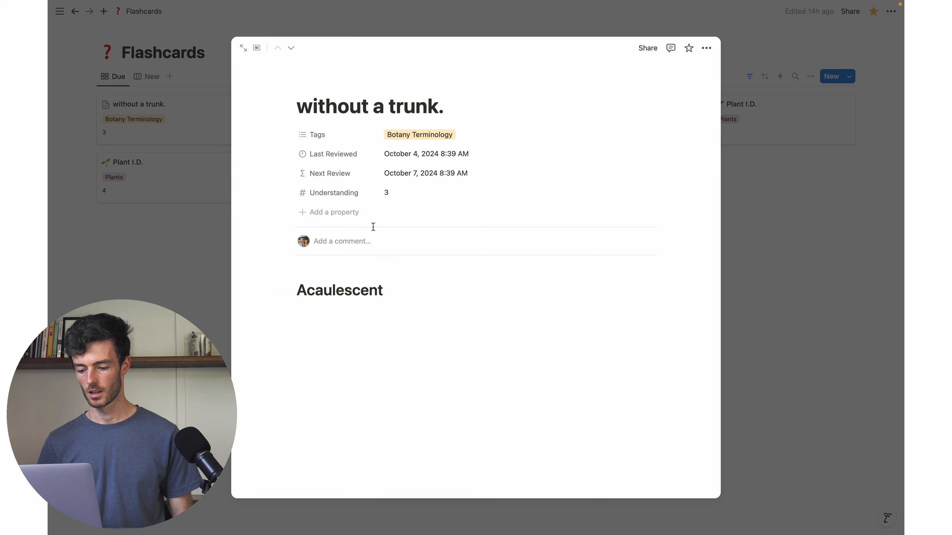
left_click(401, 199)
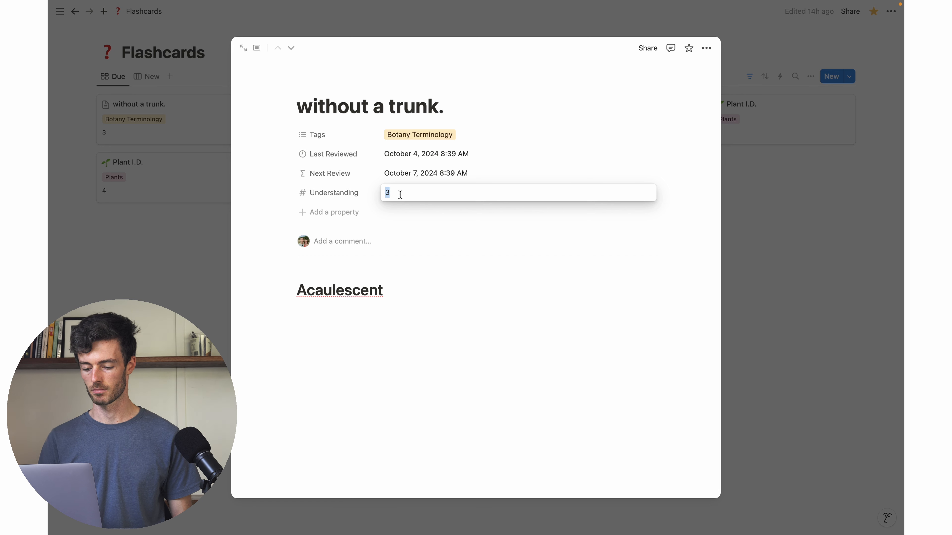
key("BackSpace")
type("6")
left_click(158, 290)
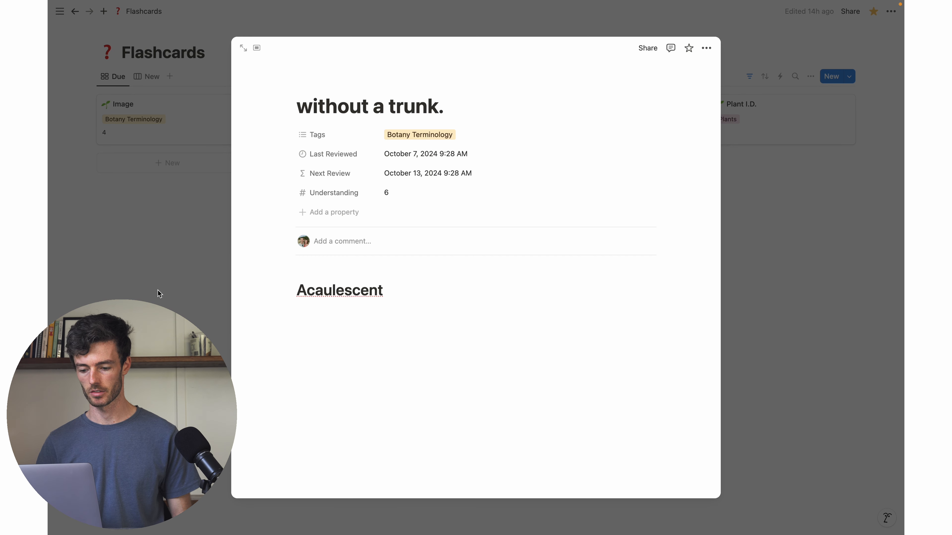
left_click(153, 266)
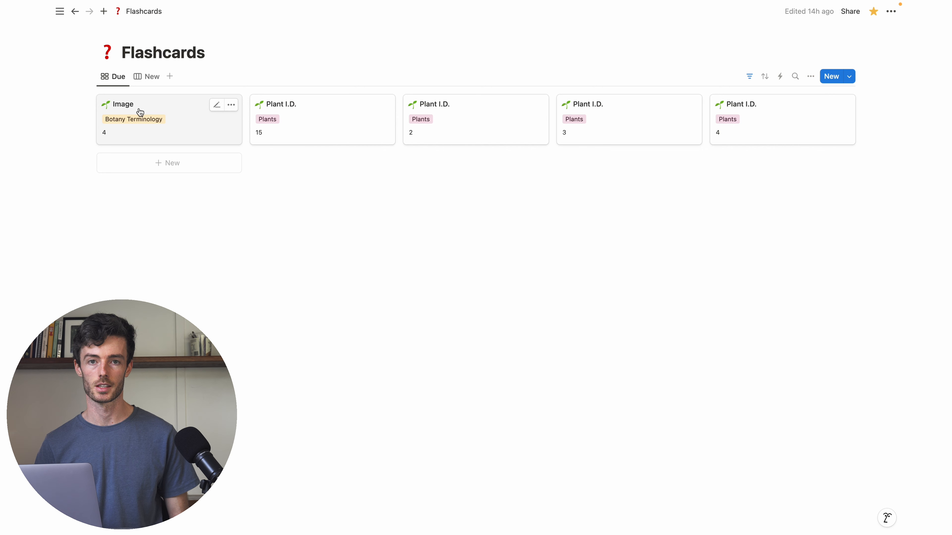
Check the hidden answer to the stem cross-section on the "Image" flashcard, set its Understanding to 7 and close the card
left_click(163, 110)
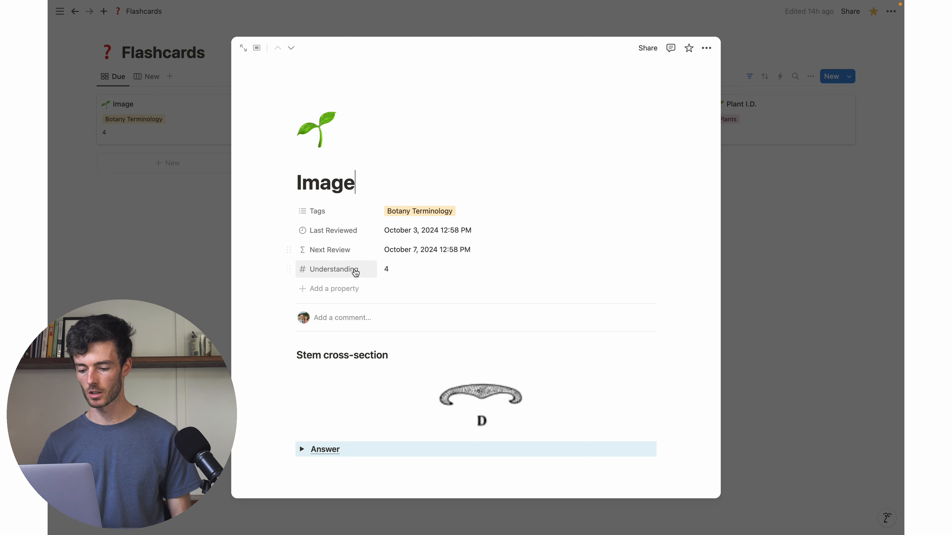
scroll(404, 269, "down", 2)
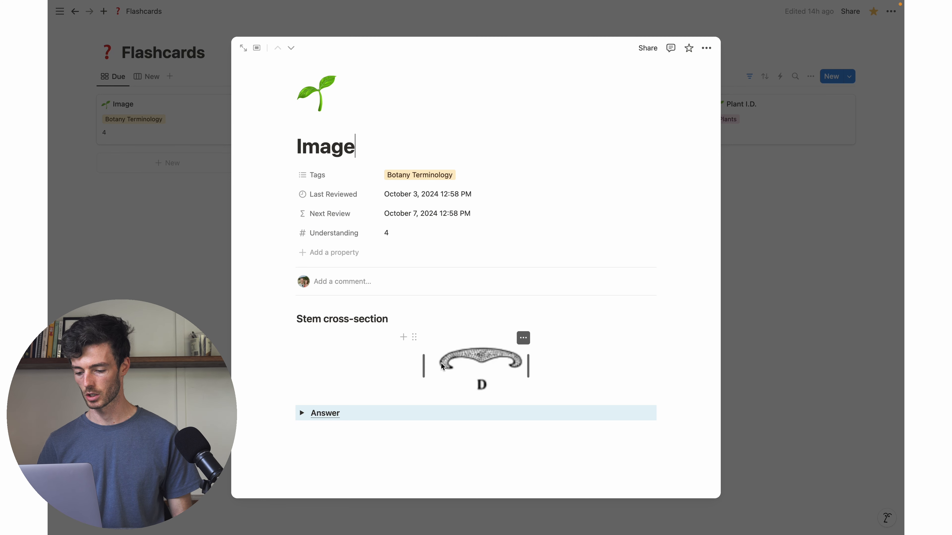
left_click(302, 414)
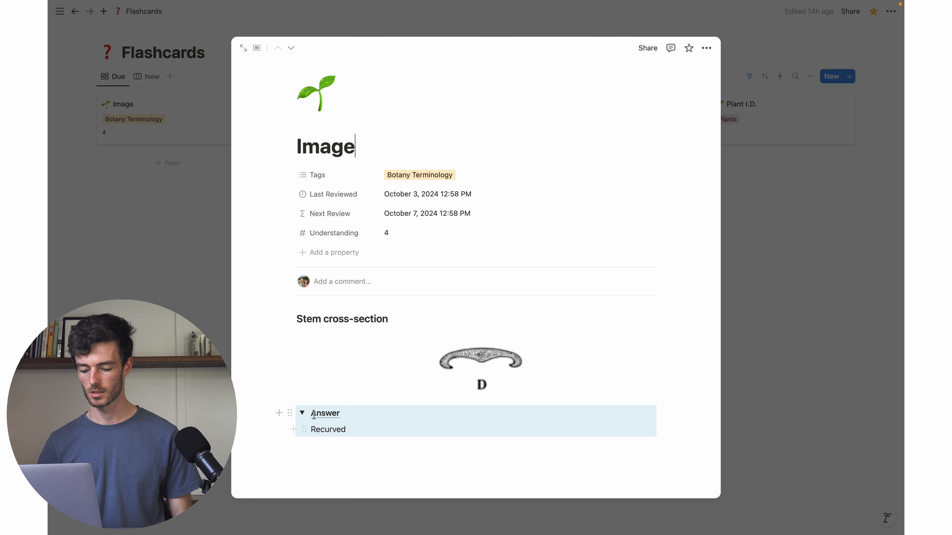
left_click(302, 414)
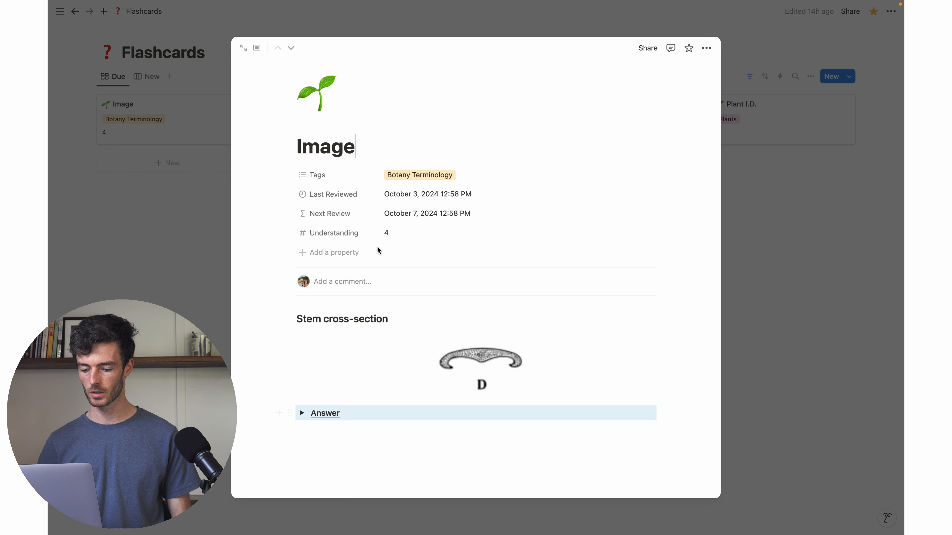
left_click(395, 236)
key("BackSpace")
type("7")
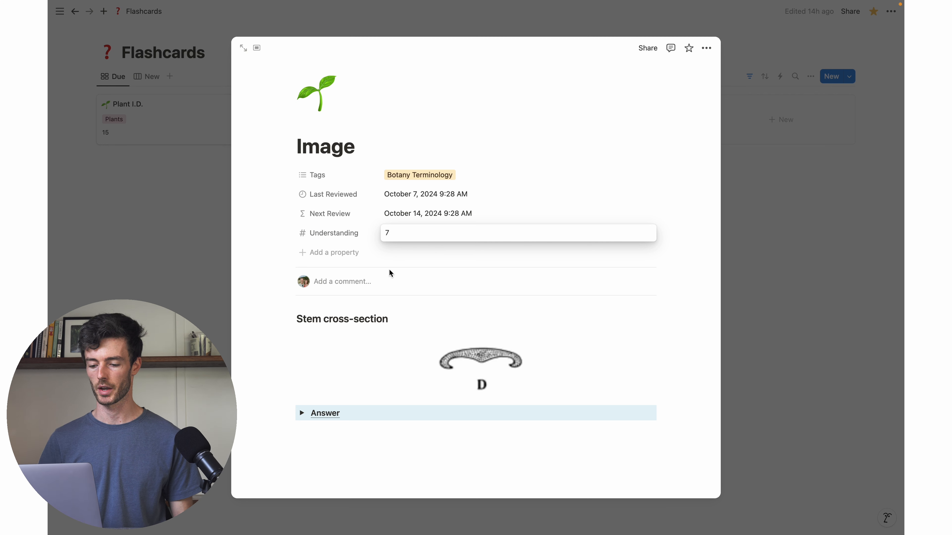
left_click(334, 372)
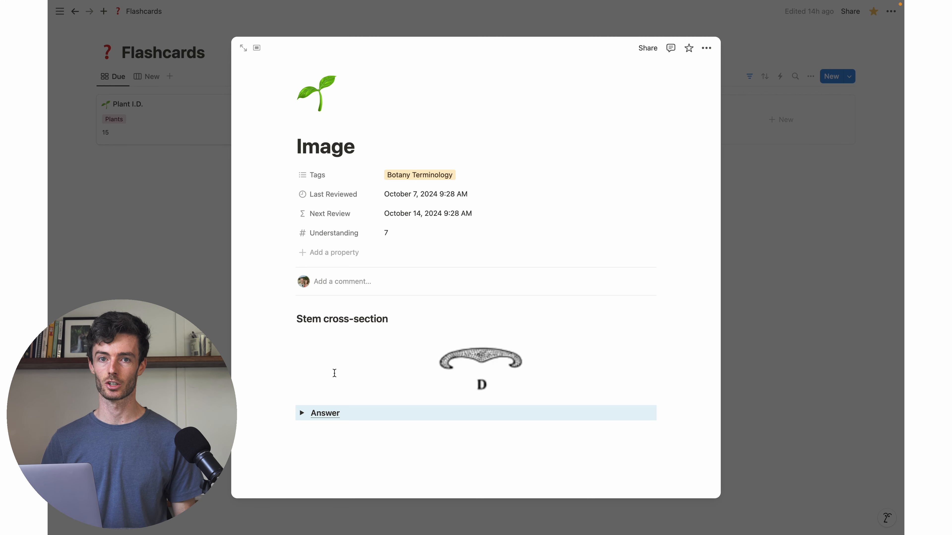
left_click(76, 235)
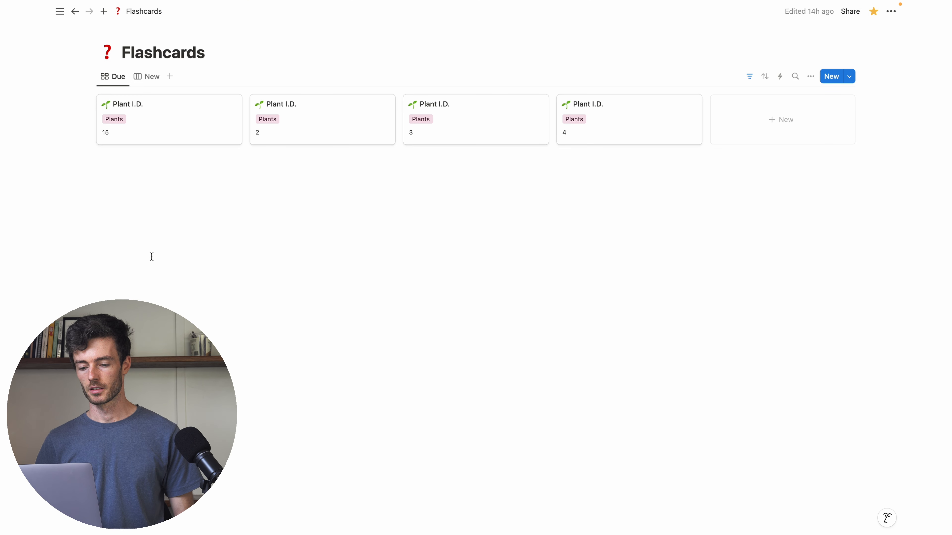
Open the first due Plant I.D. flashcard and examine its plant photo
left_click(158, 122)
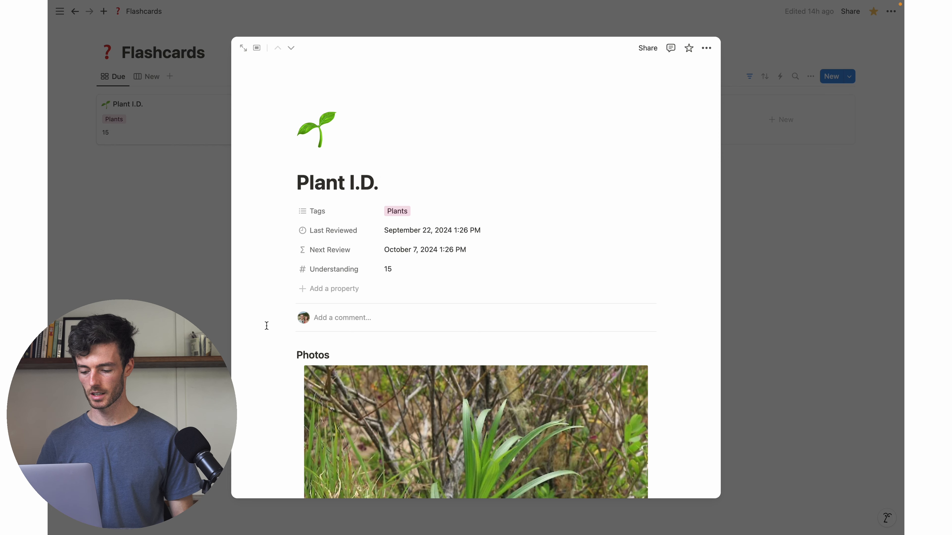
scroll(267, 325, "down", 5)
scroll(267, 326, "down", 3)
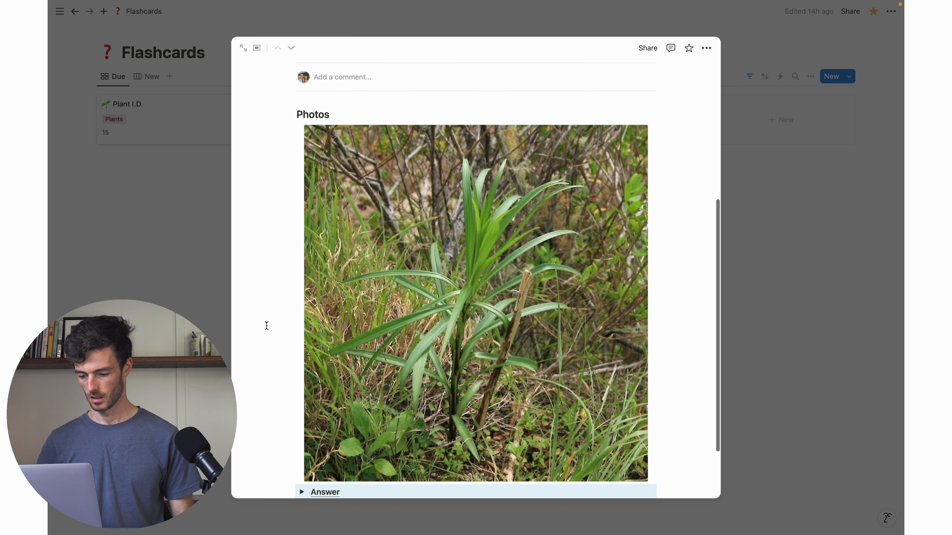
scroll(267, 325, "down", 3)
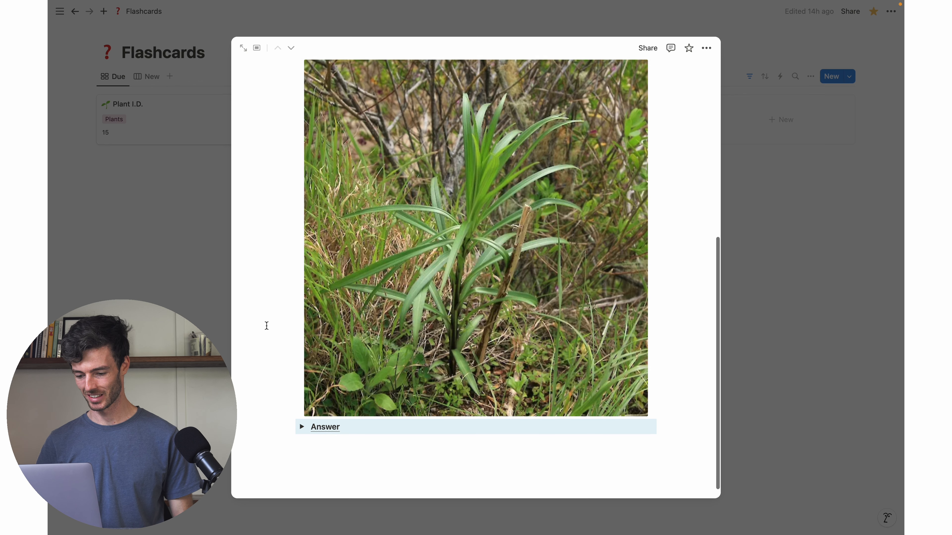
scroll(266, 326, "up", 10)
scroll(266, 326, "down", 10)
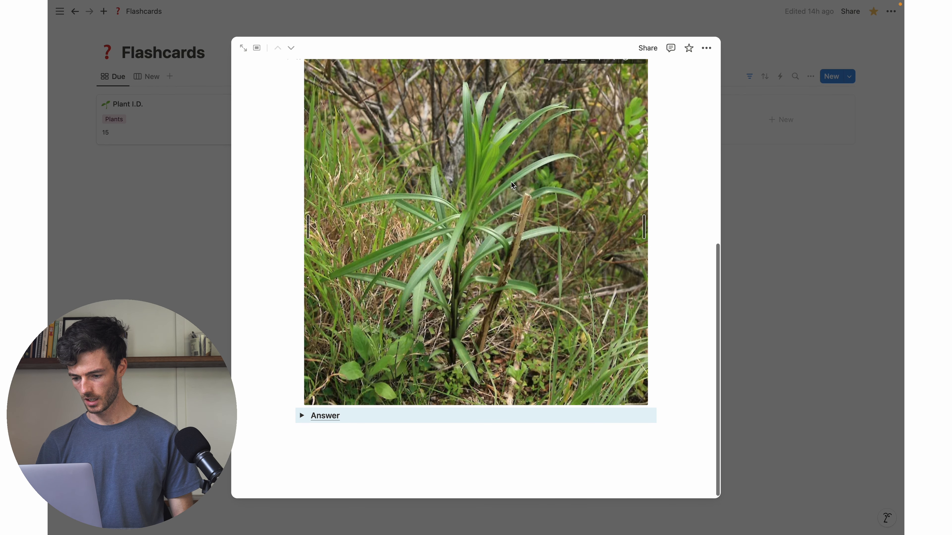
scroll(511, 180, "up", 1)
scroll(513, 185, "down", 1)
scroll(513, 185, "up", 2)
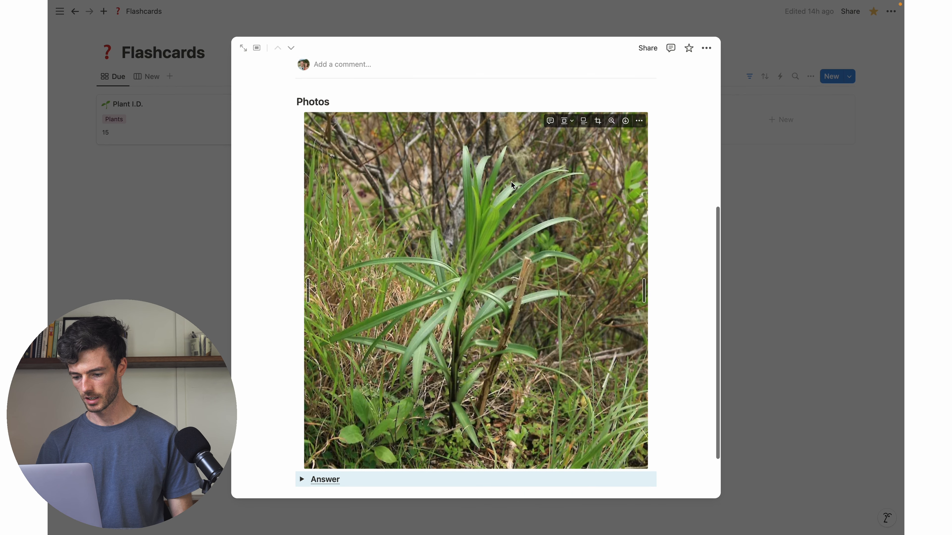
scroll(511, 181, "down", 2)
Reveal the answer on the Plant I.D. flashcard, check the plant names and flower photo, and hide it again
left_click(302, 424)
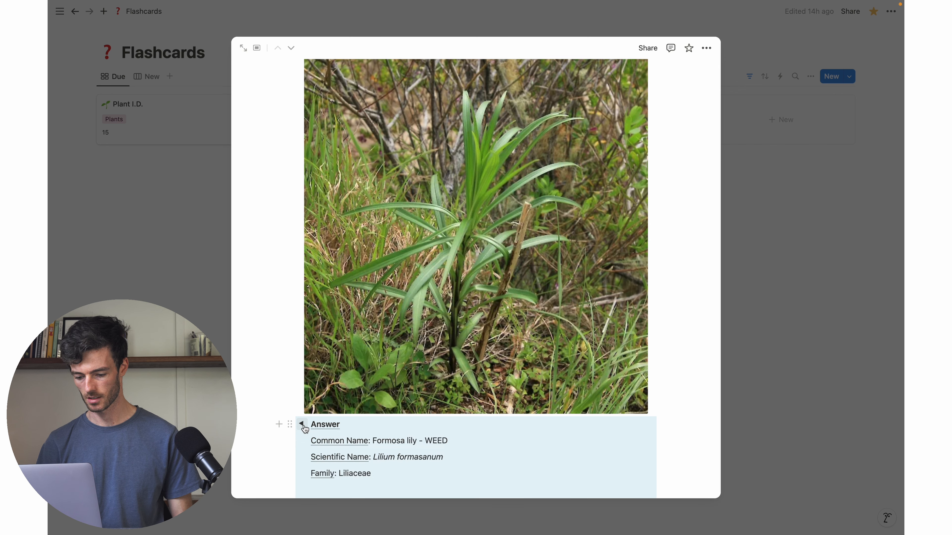
scroll(303, 427, "down", 3)
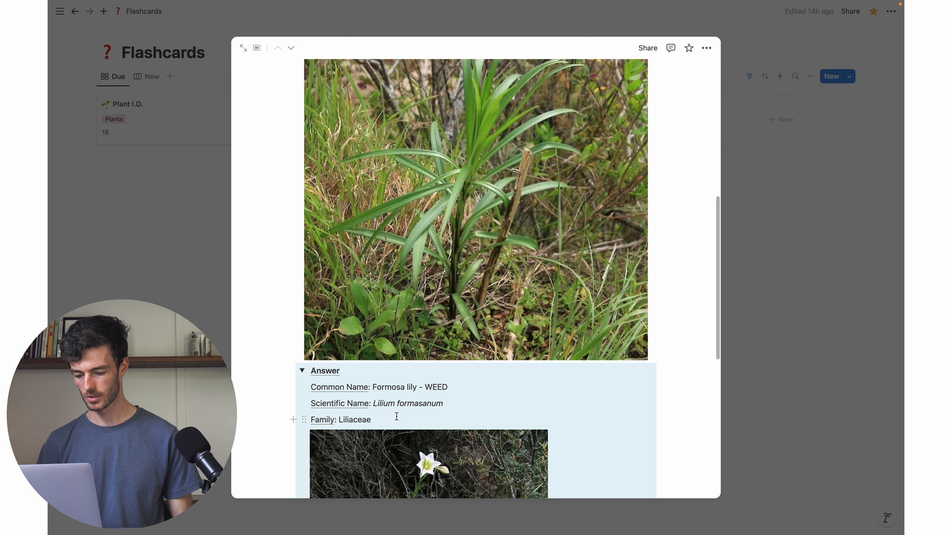
scroll(444, 406, "down", 10)
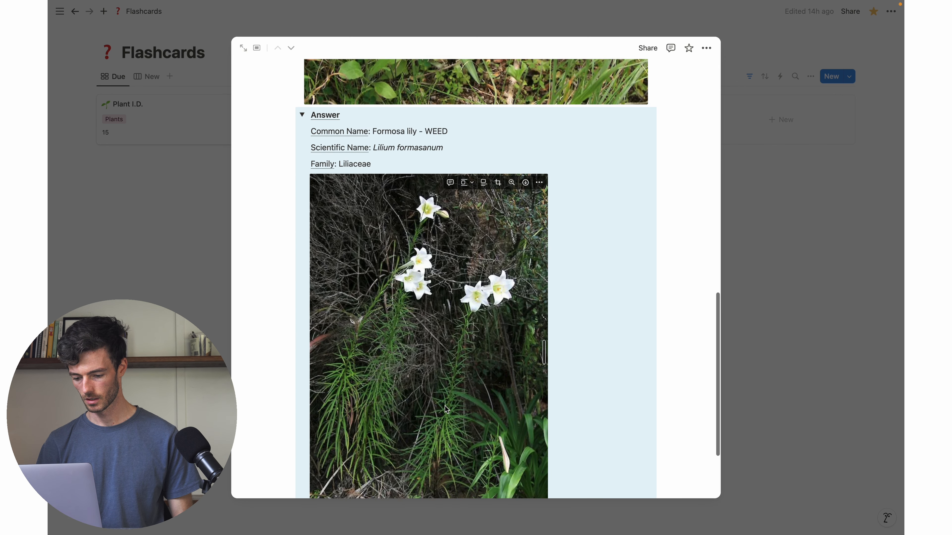
scroll(446, 409, "up", 9)
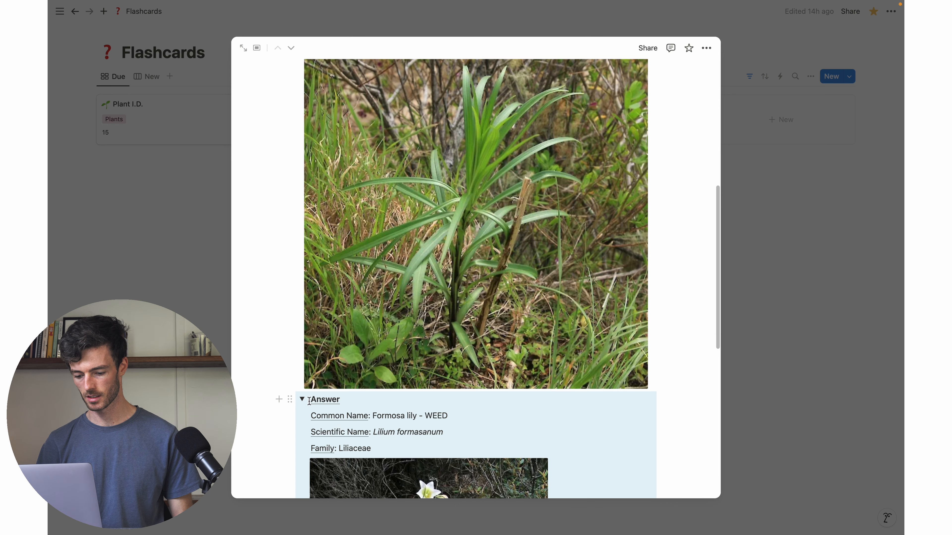
left_click(301, 398)
scroll(410, 347, "up", 8)
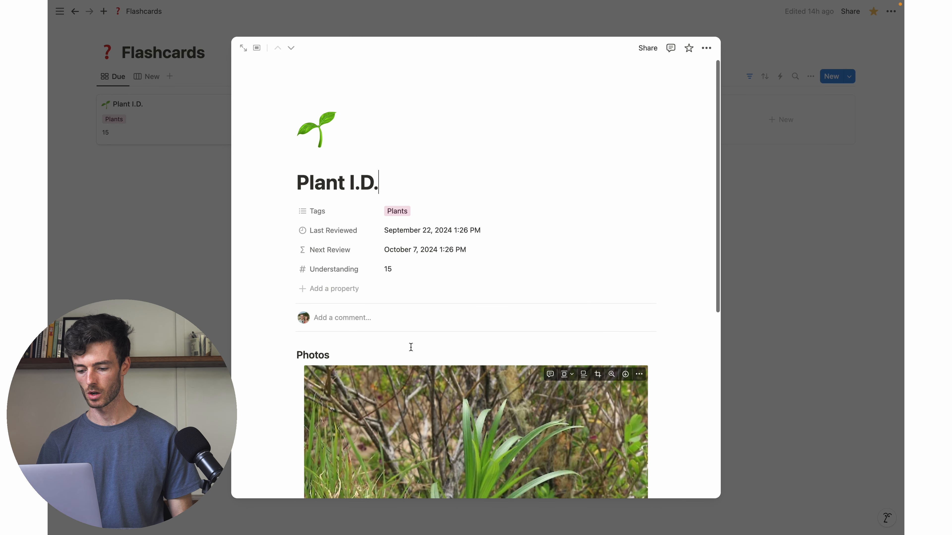
Set Understanding to 1 on the open Plant I.D. flashcard and return to the due cards
left_click(402, 273)
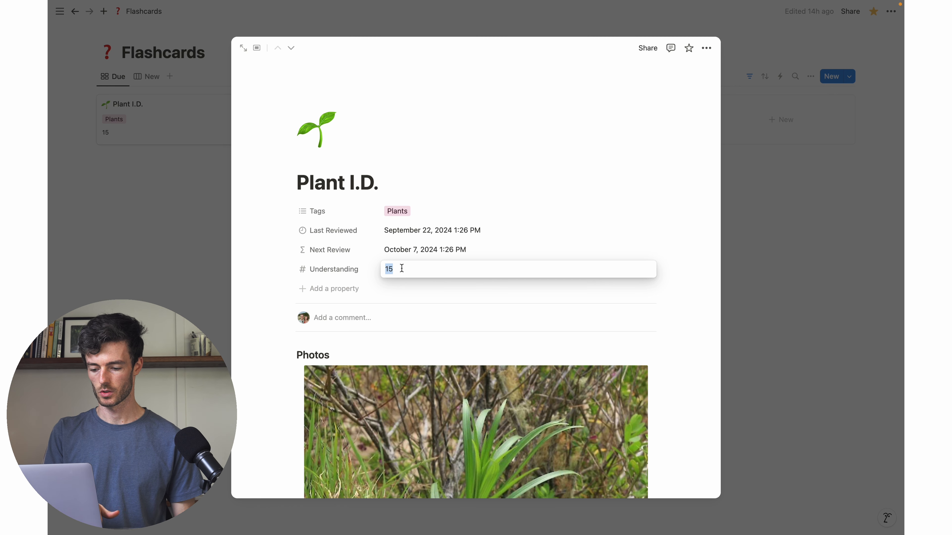
type("1")
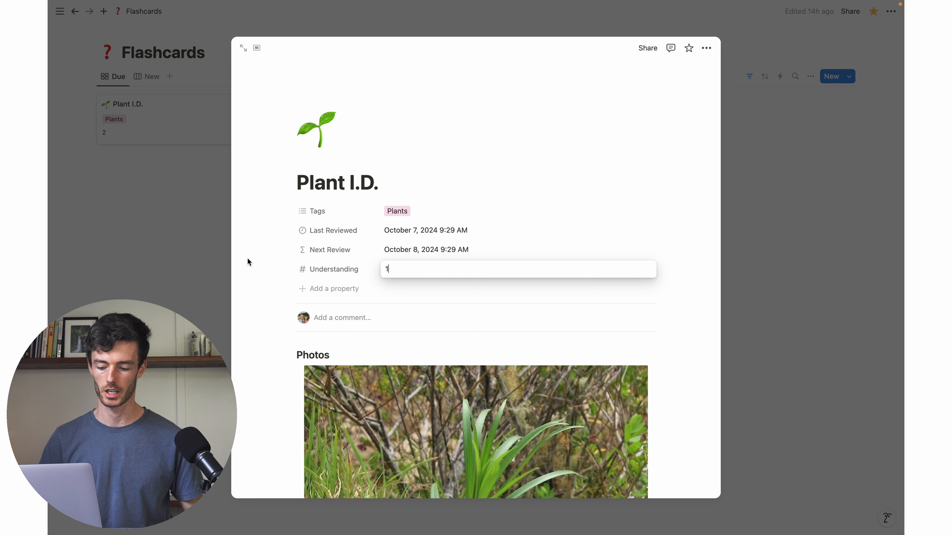
left_click(262, 279)
left_click(134, 254)
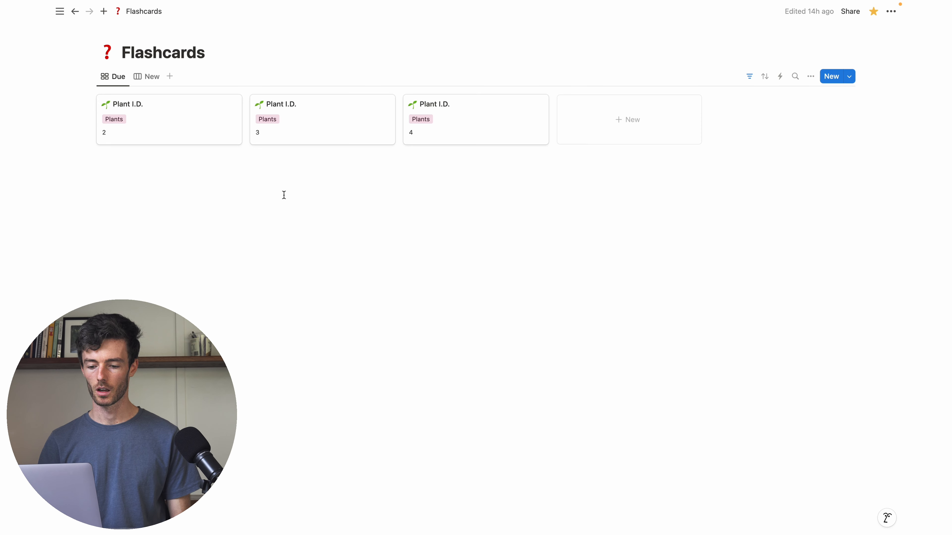
Show the New board of flashcards and look through the cards in the tag groups, especially Plants and Botany Terminology
left_click(143, 81)
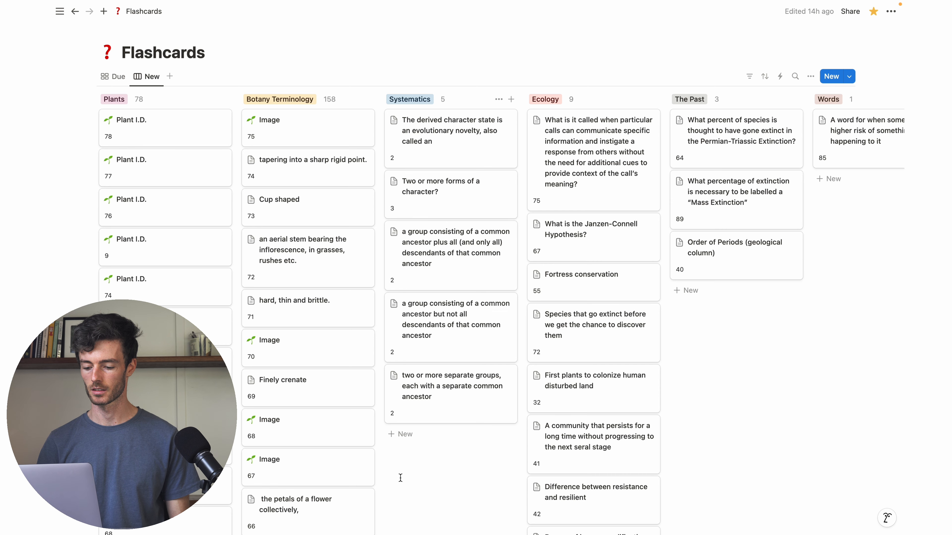
scroll(202, 293, "down", 20)
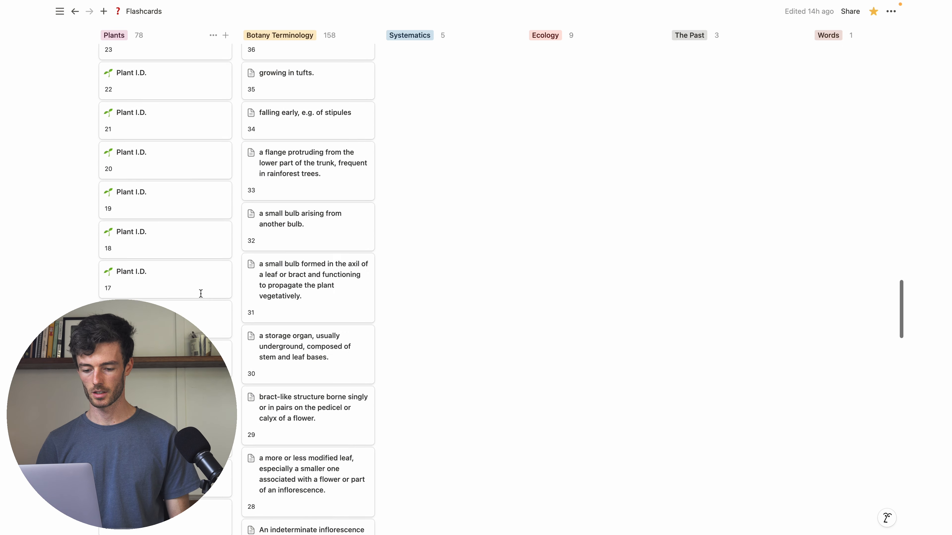
scroll(202, 296, "up", 15)
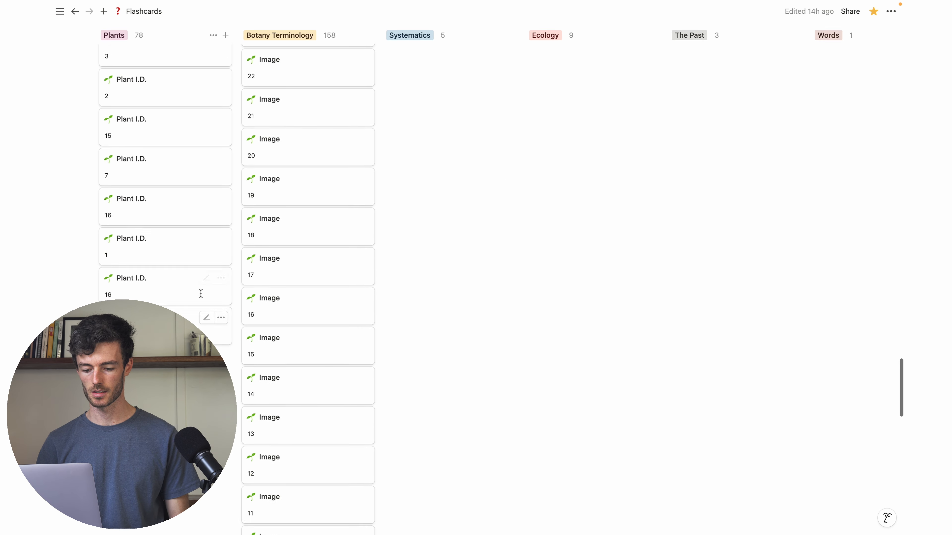
scroll(304, 81, "up", 15)
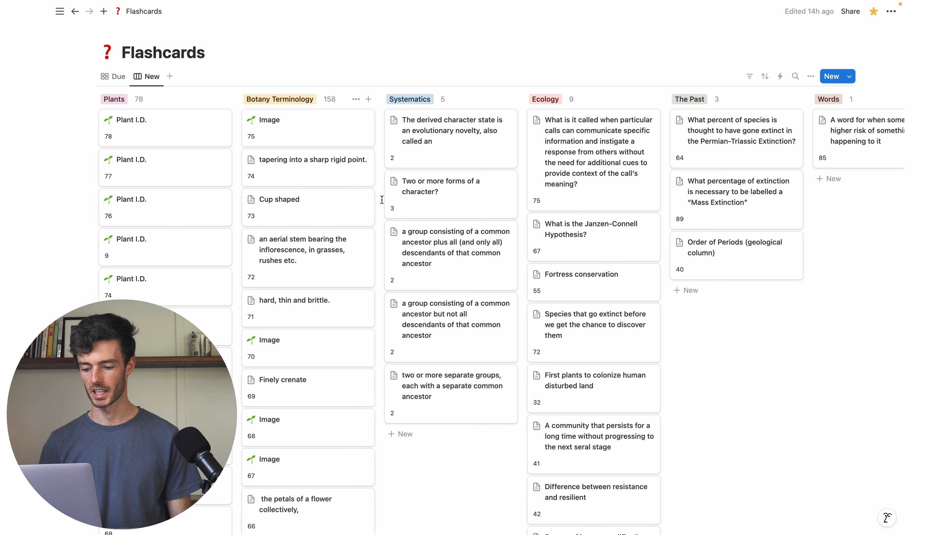
scroll(377, 242, "down", 10)
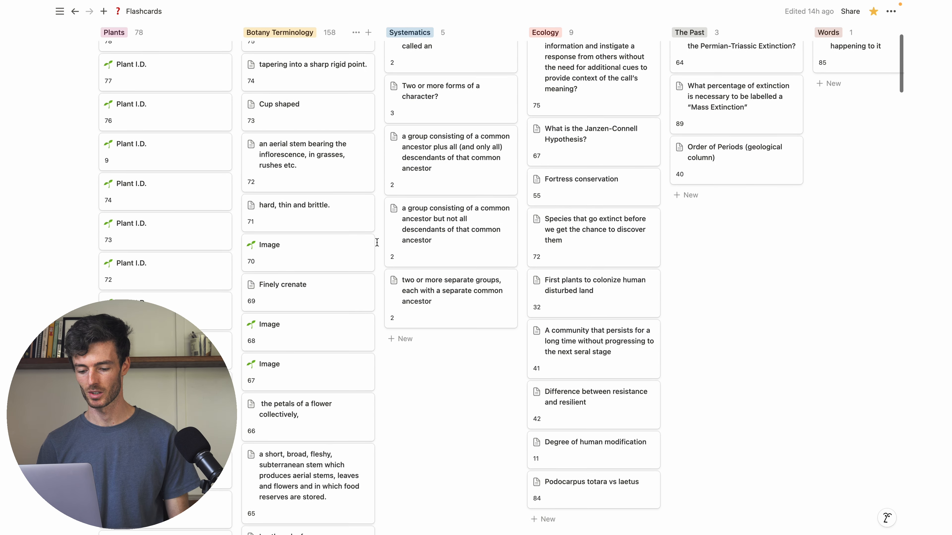
scroll(377, 242, "up", 10)
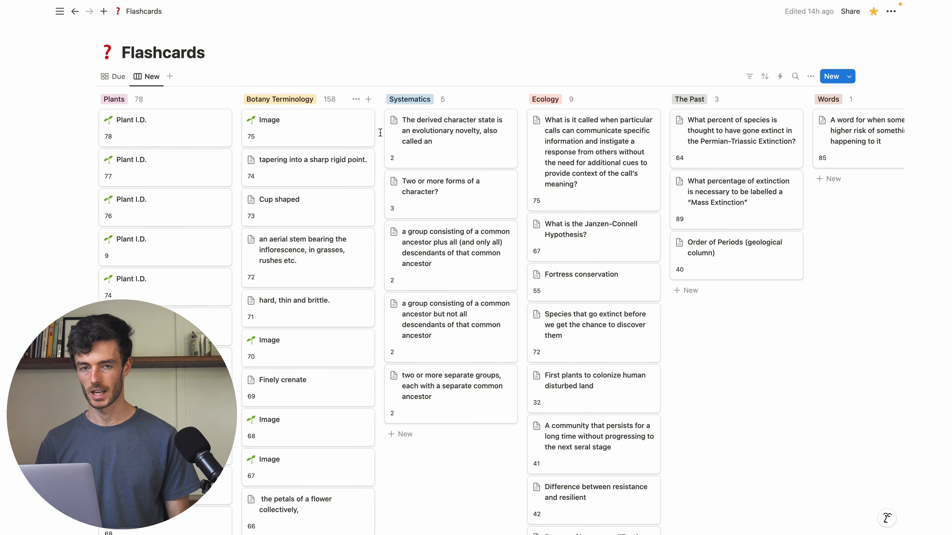
scroll(375, 323, "down", 3)
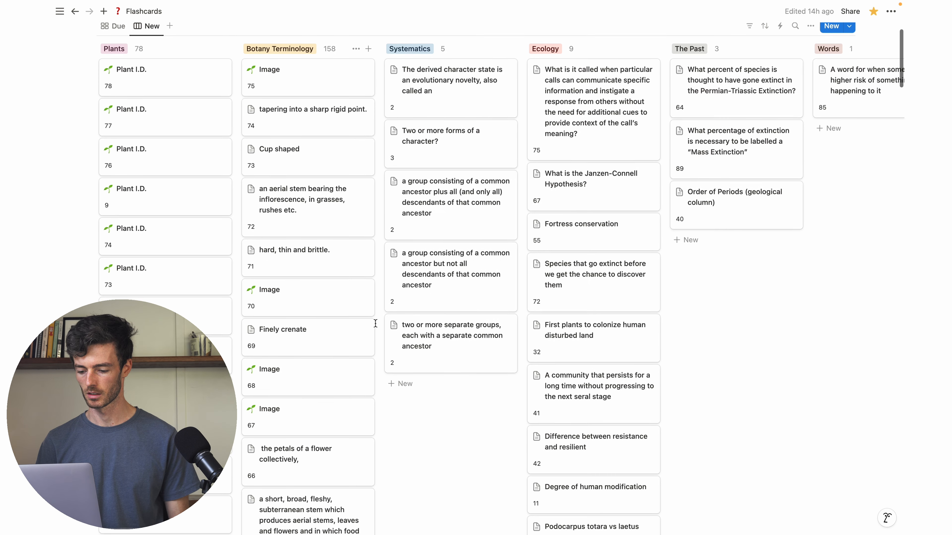
scroll(375, 323, "up", 3)
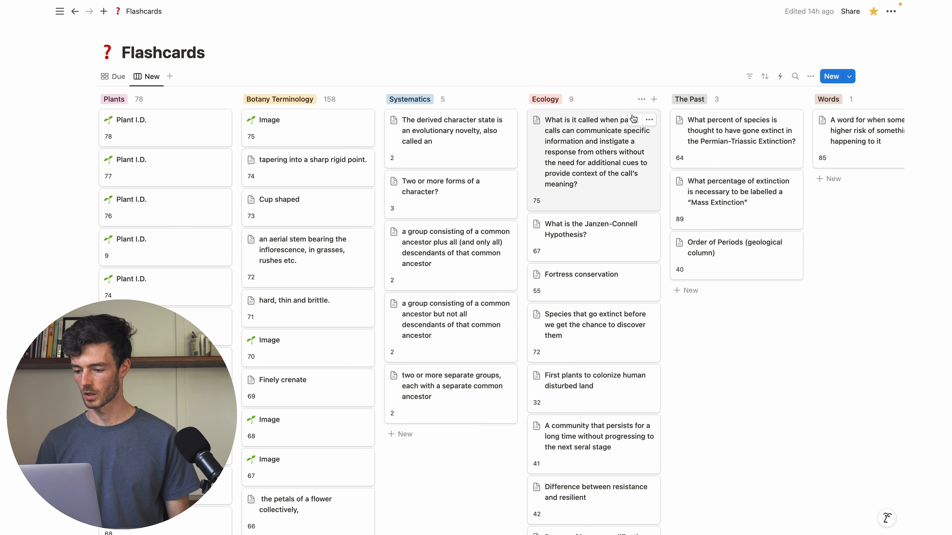
View the Words flashcard "A word for when something is at higher risk of something happening to it" and close it
scroll(791, 157, "right", 5)
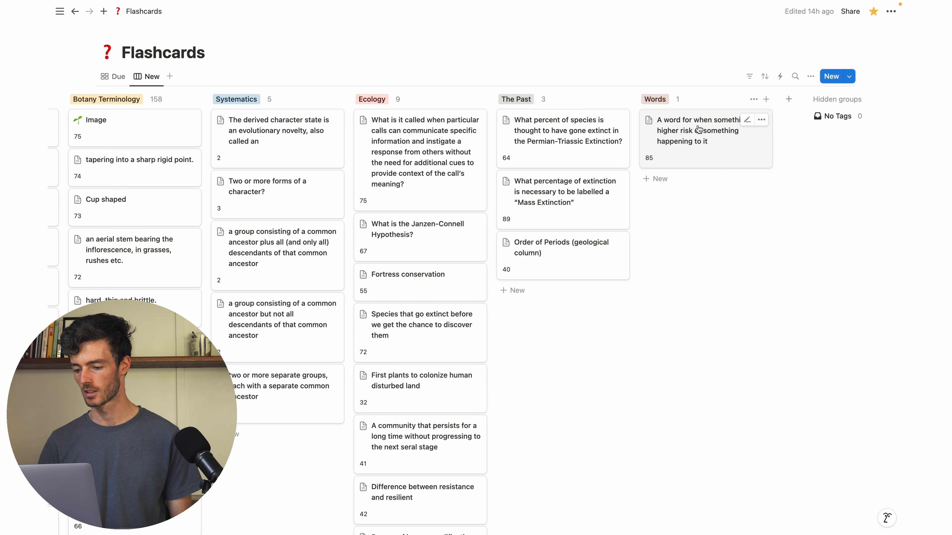
left_click(691, 134)
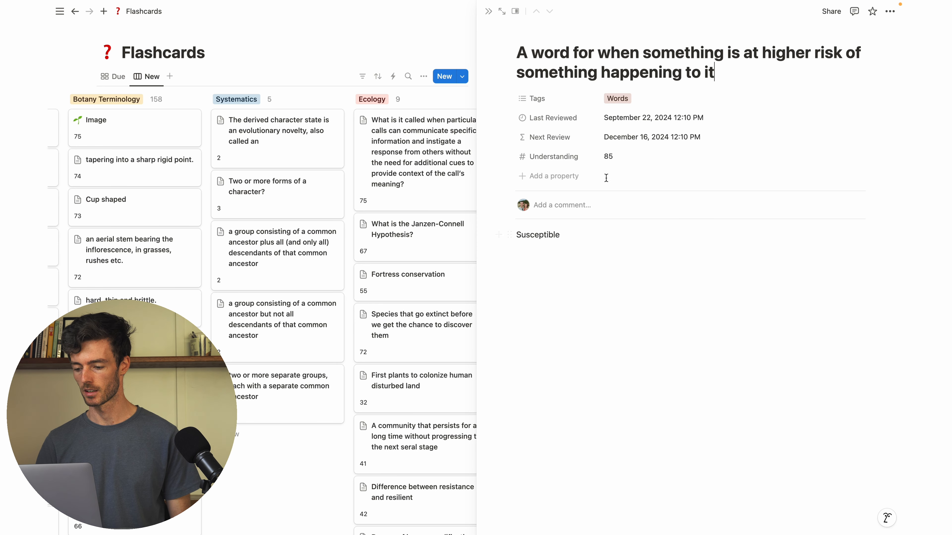
left_click(368, 20)
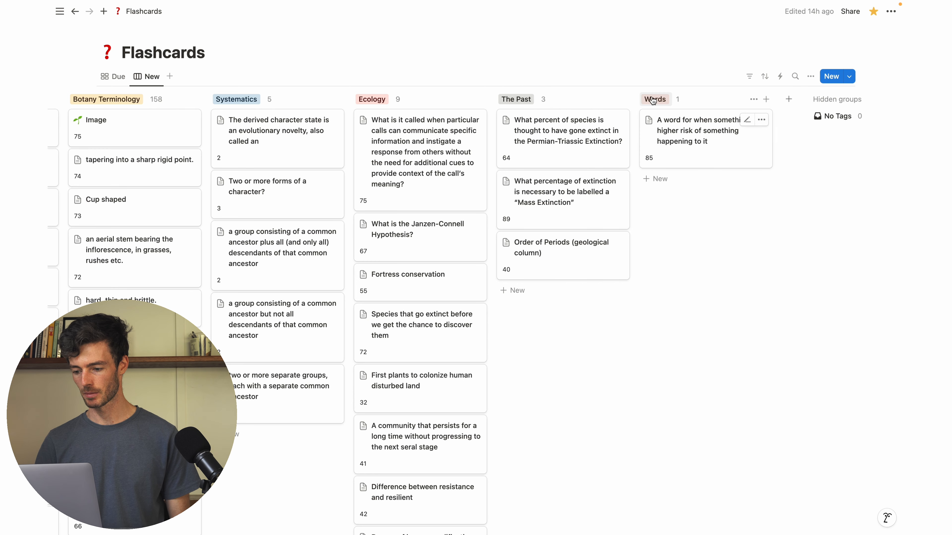
scroll(589, 94, "left", 5)
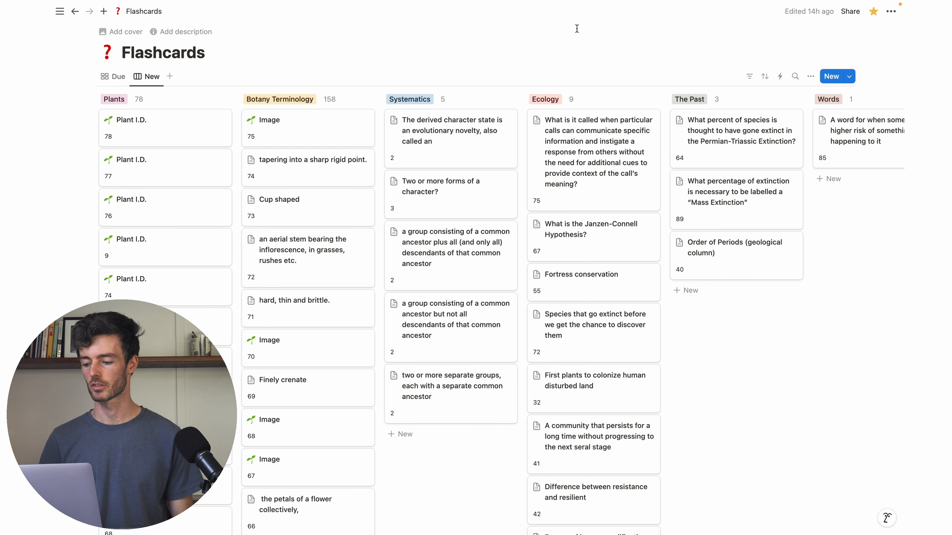
scroll(637, 120, "right", 5)
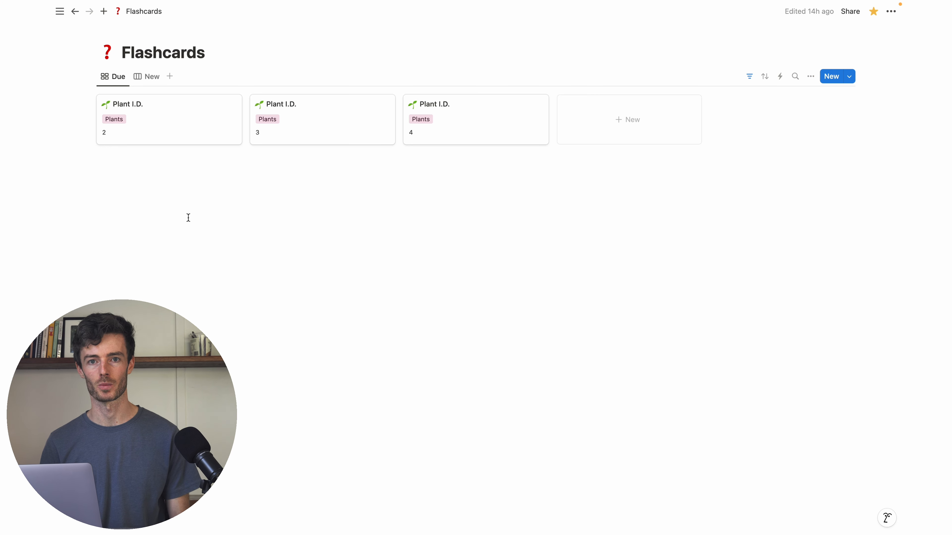
Create a new page for the Flashcards Tutorial database and change its table view to the Gallery layout
key("super+n")
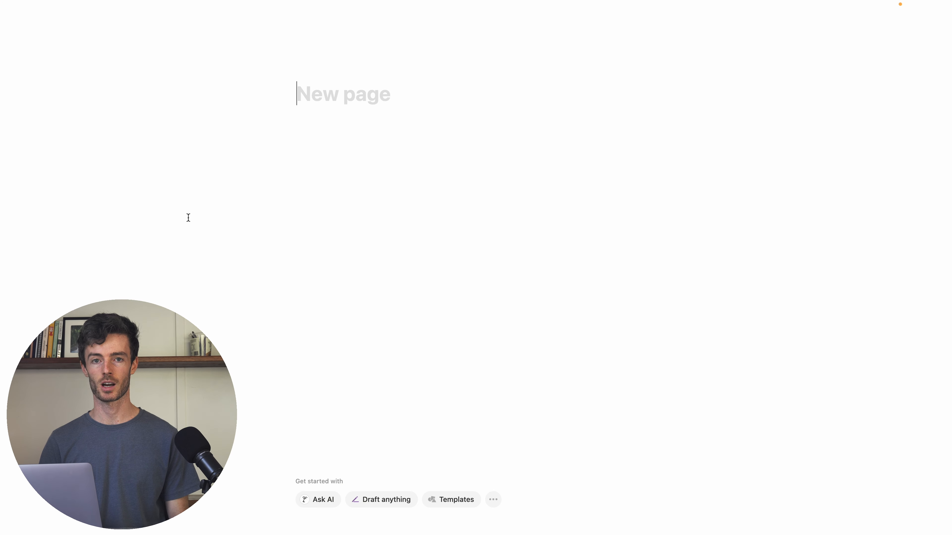
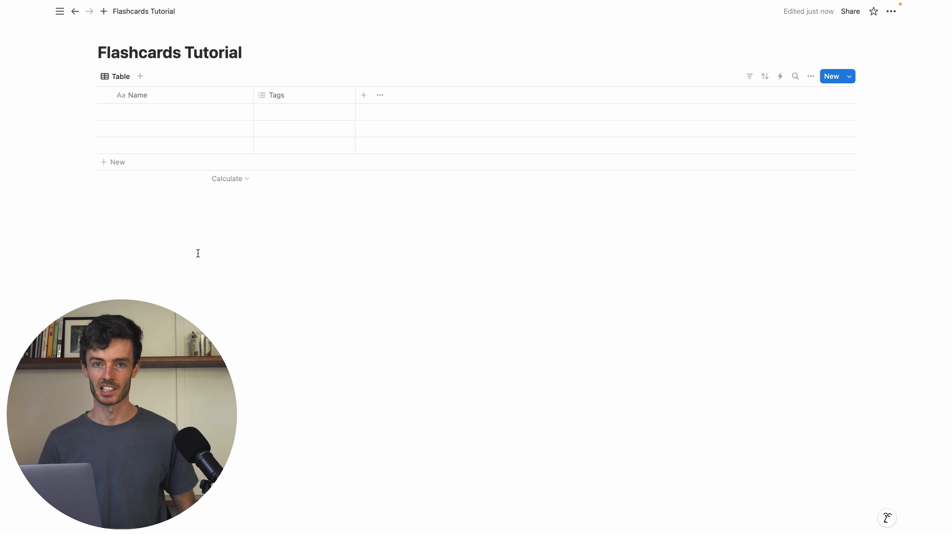
mouse_move(116, 204)
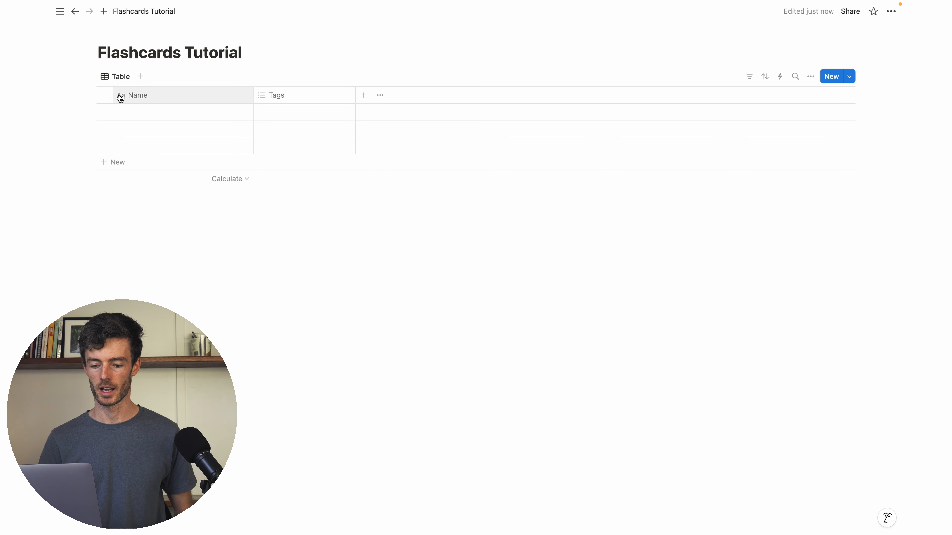
left_click(811, 78)
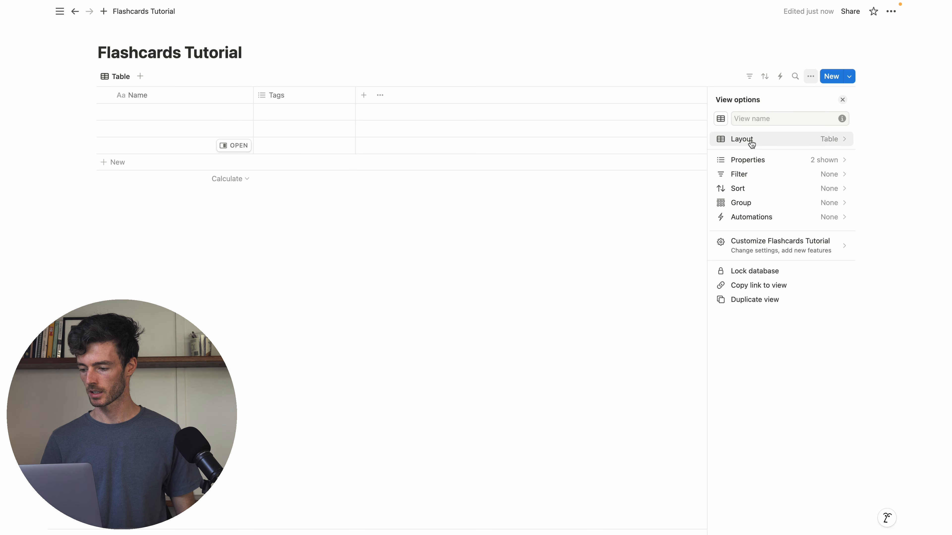
left_click(828, 142)
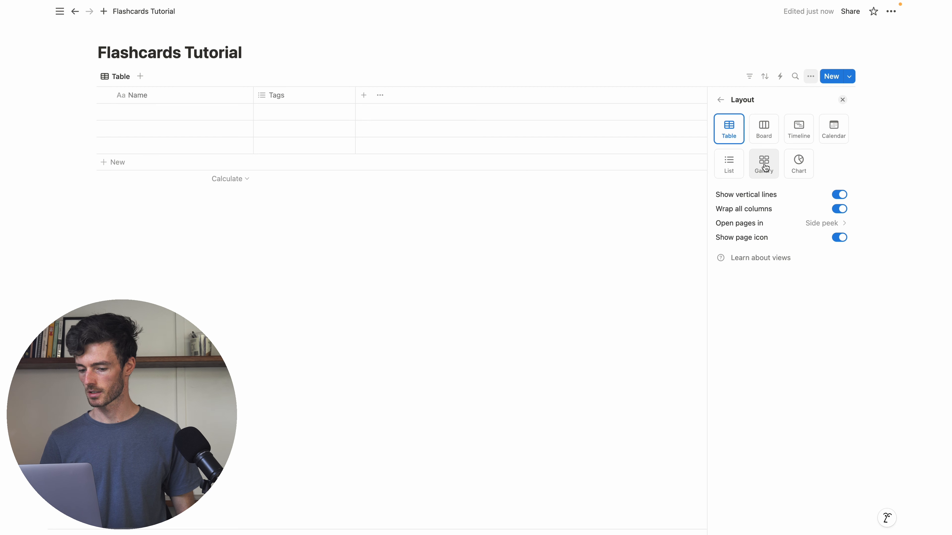
left_click(766, 171)
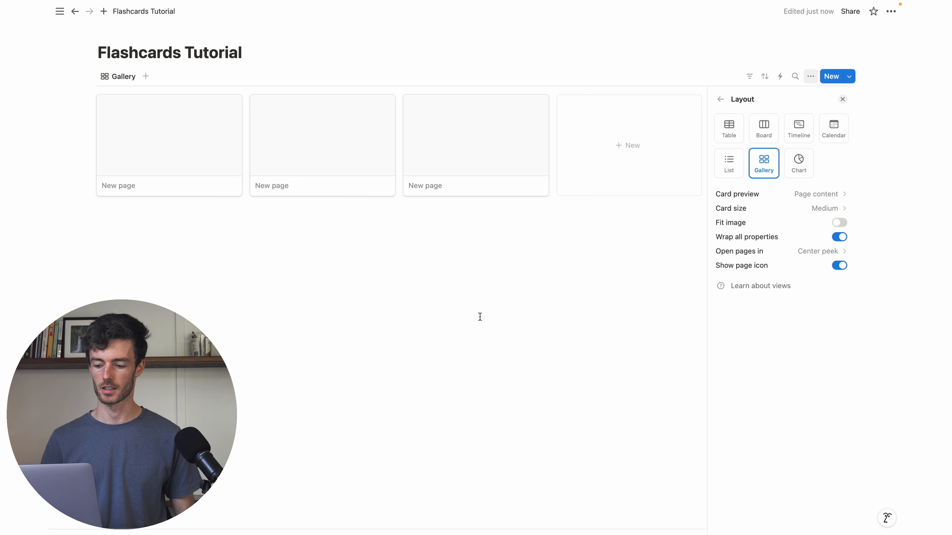
key("Escape")
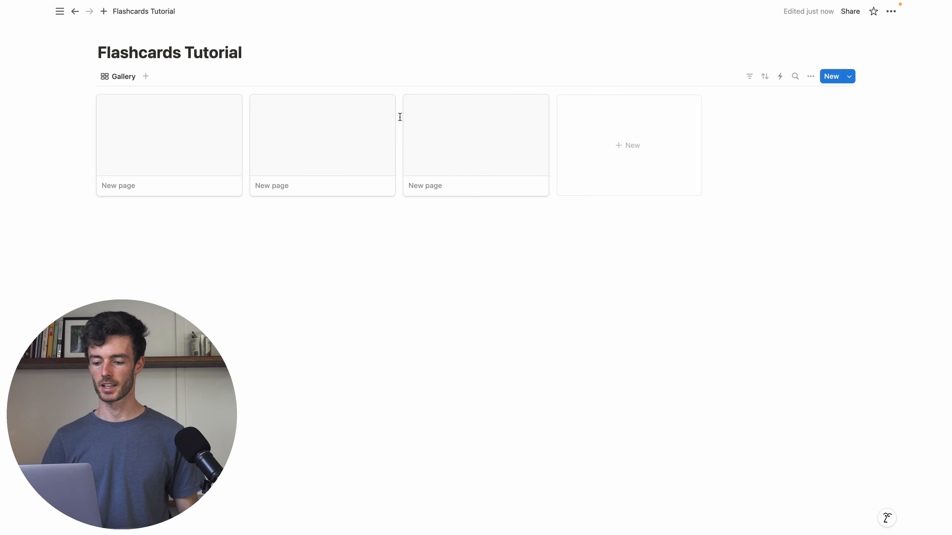
Open the third blank gallery card and enter "hello world" as its page content
left_click(456, 145)
key("Return")
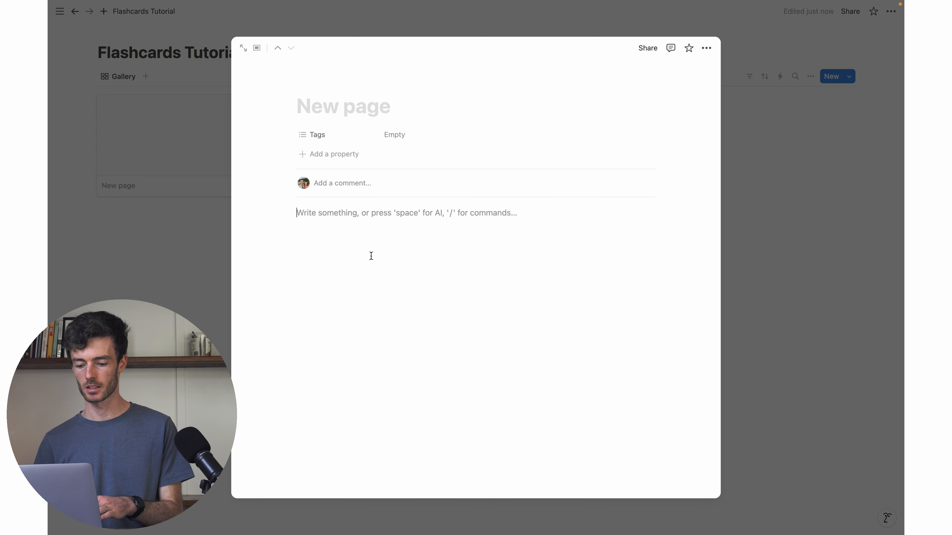
type("hello world")
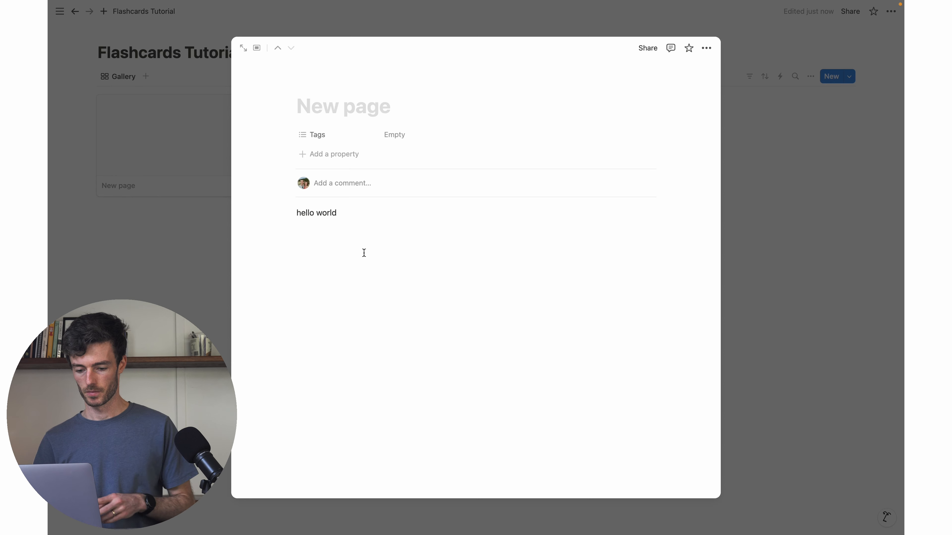
Close the card and set the gallery layout's card preview to None
key("Escape")
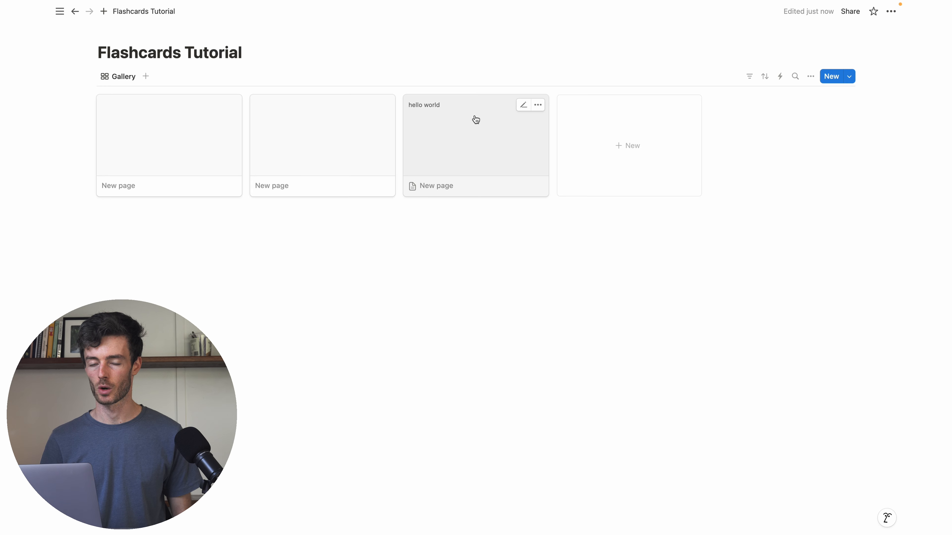
left_click(811, 76)
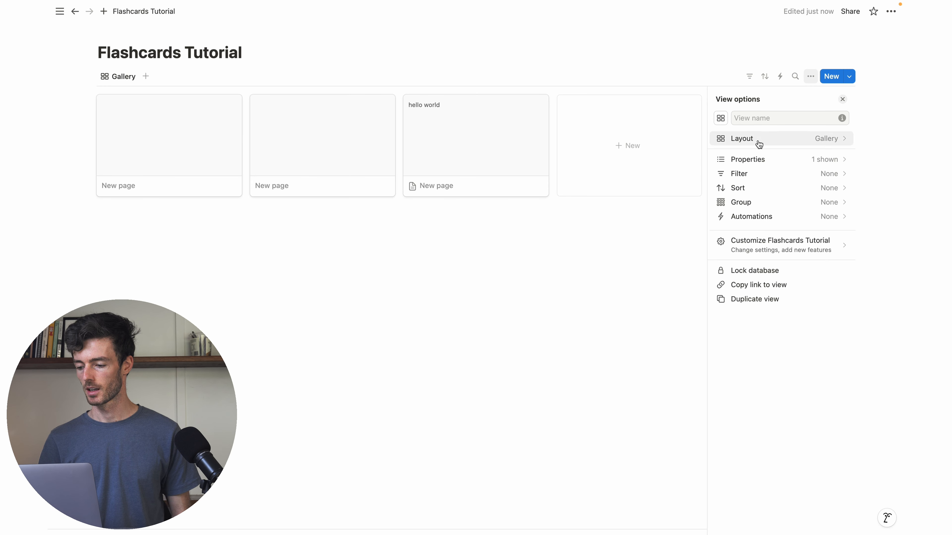
left_click(825, 141)
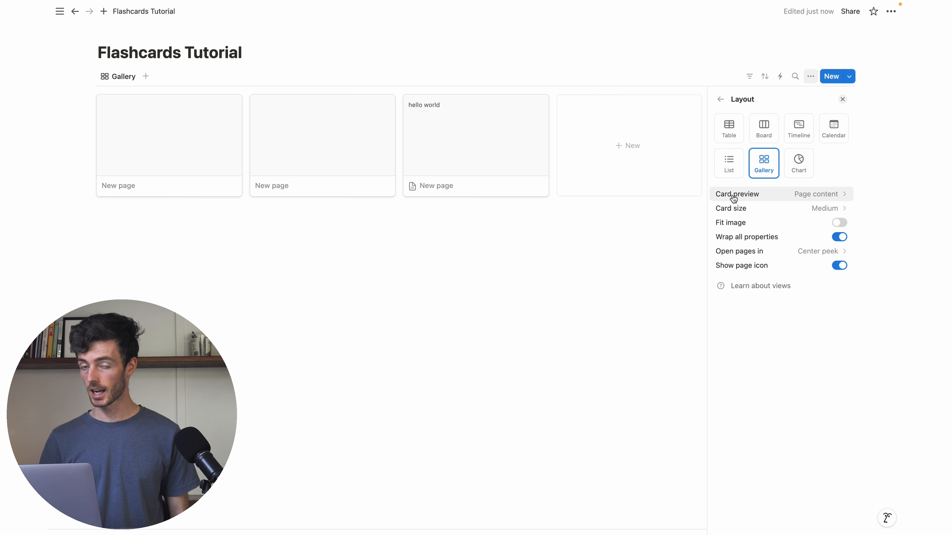
left_click(820, 197)
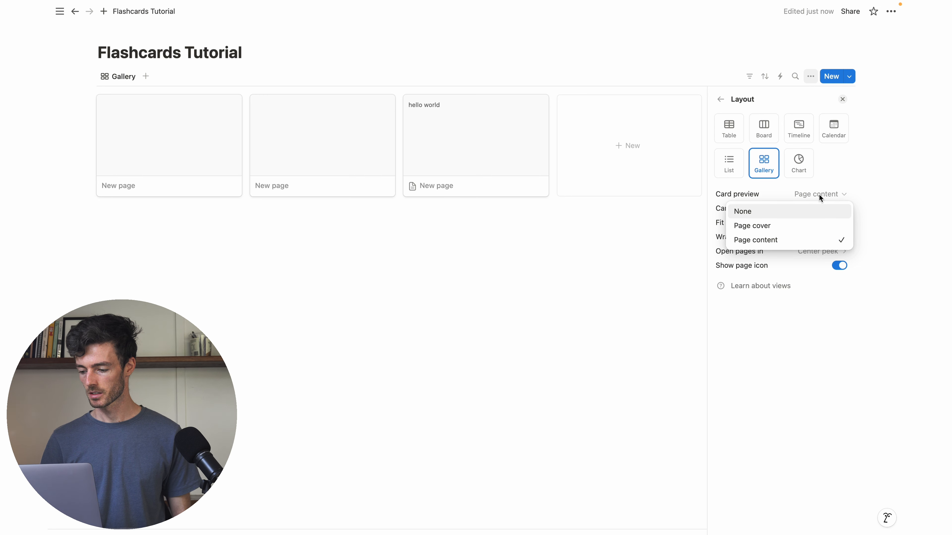
left_click(748, 214)
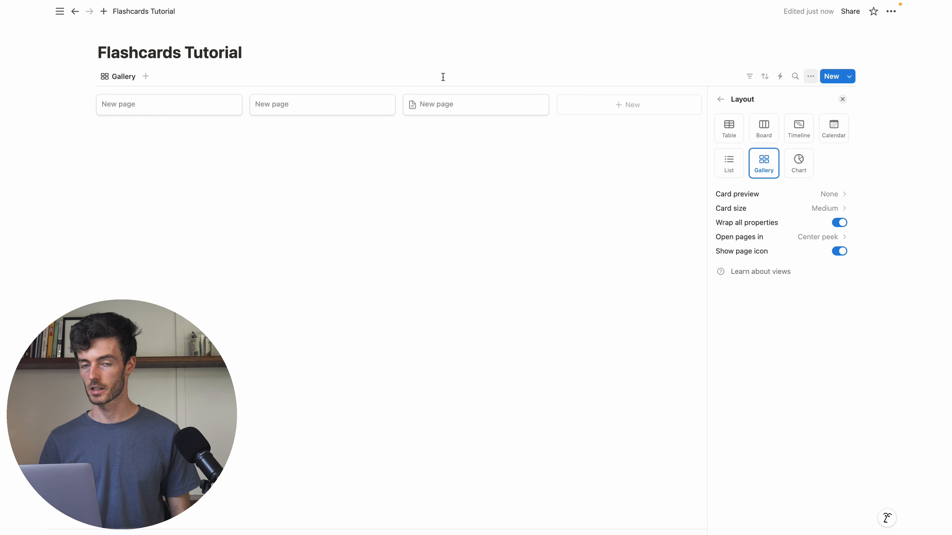
left_click(587, 208)
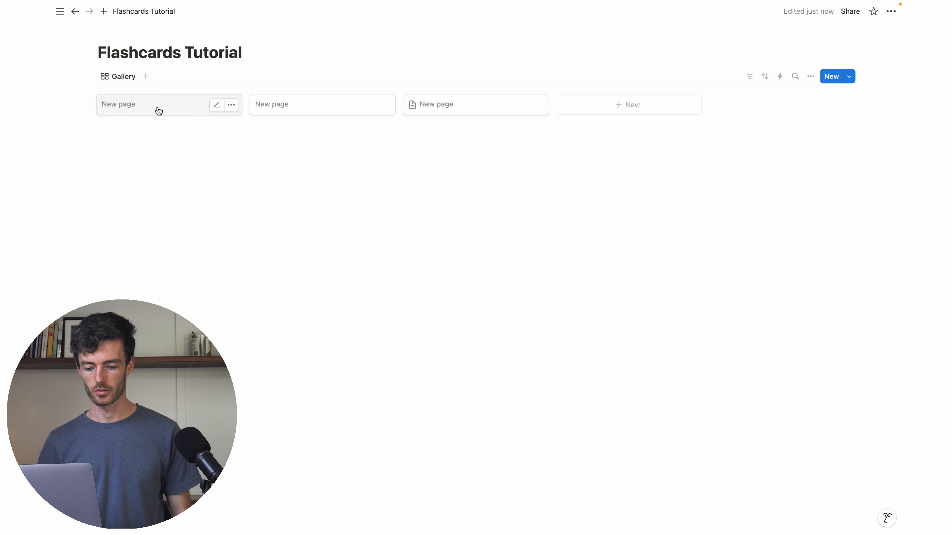
Open the first blank gallery card and create a Geography option as its Tags value
left_click(145, 106)
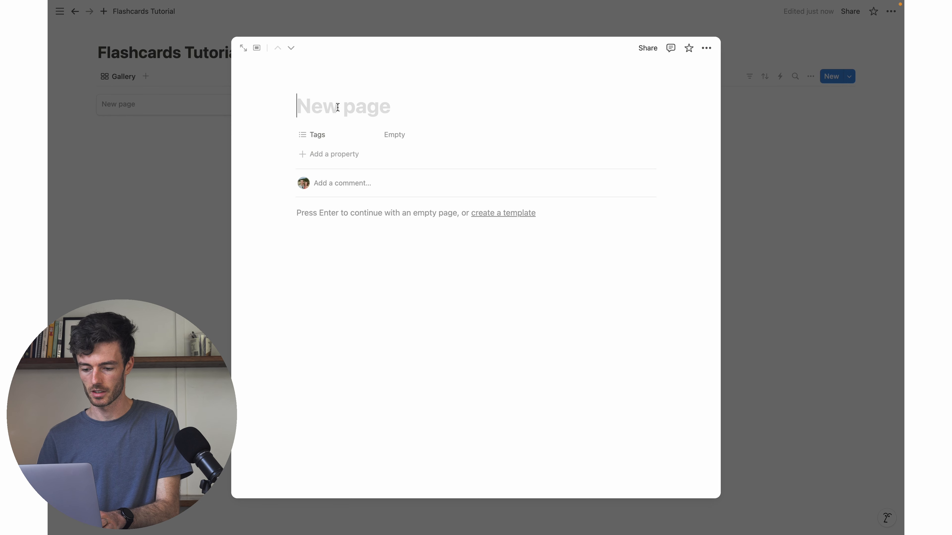
left_click(393, 134)
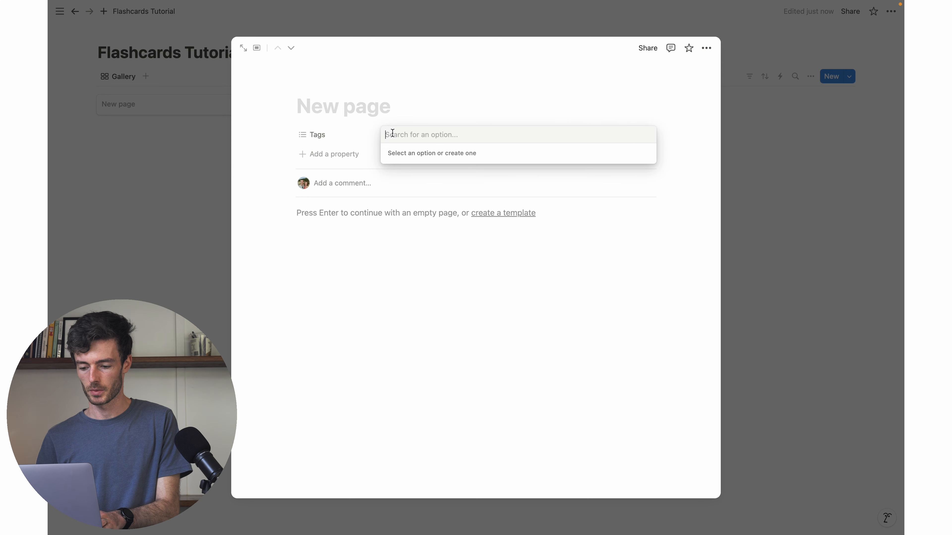
type("Geography")
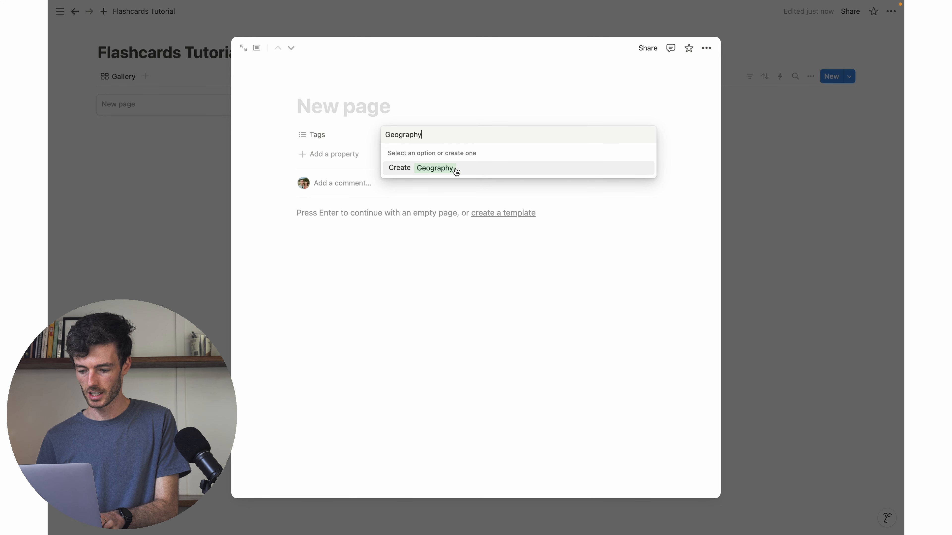
left_click(456, 171)
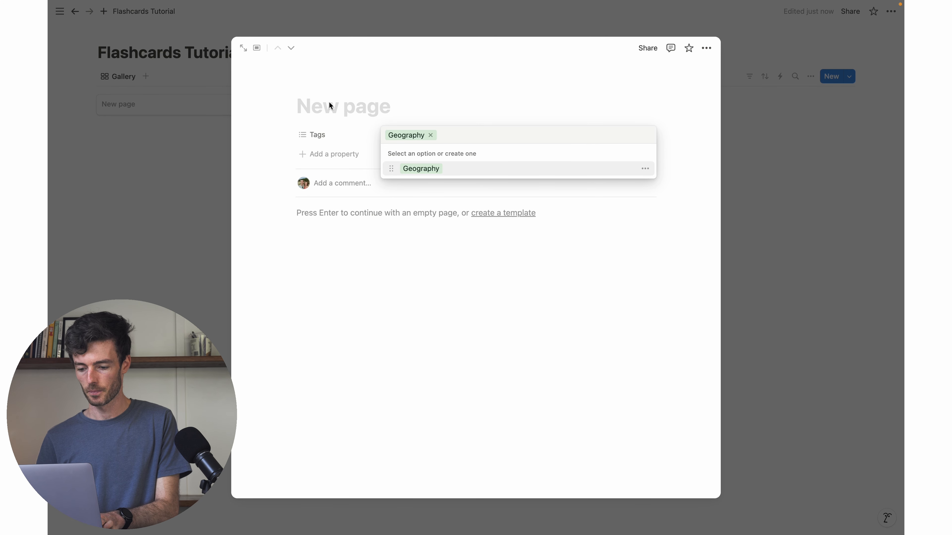
left_click(385, 122)
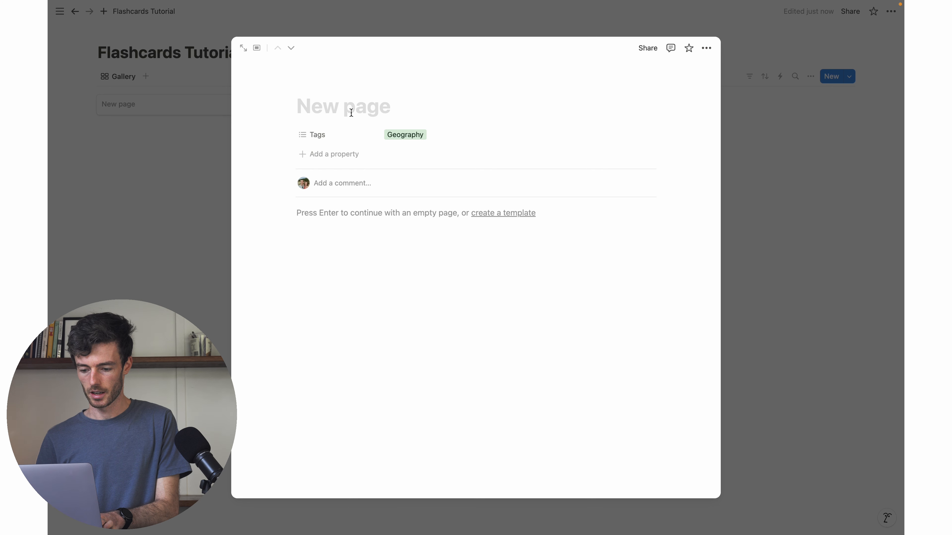
Title the card "What is the tallest mountain in the world" and enter "Mount Everest" as a Heading 1 in its page content
type("What")
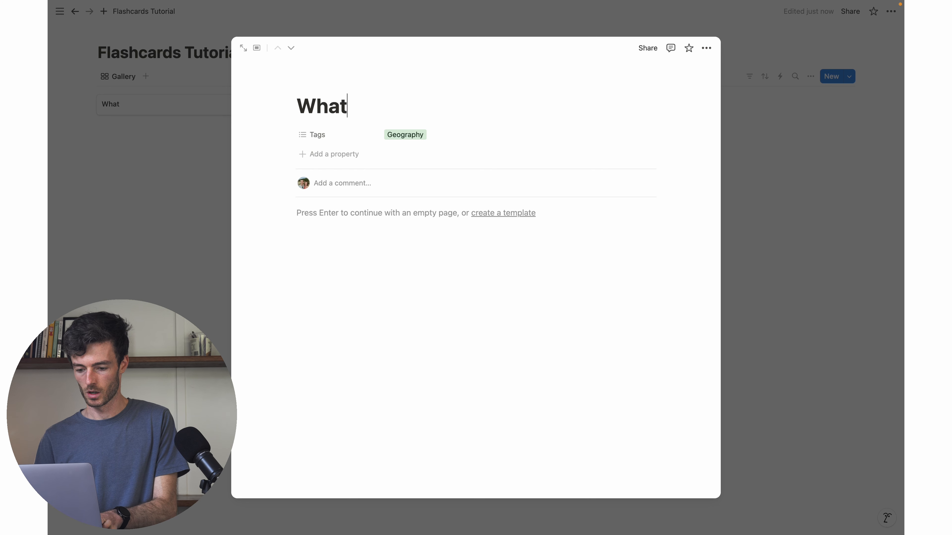
type(" is the tallest")
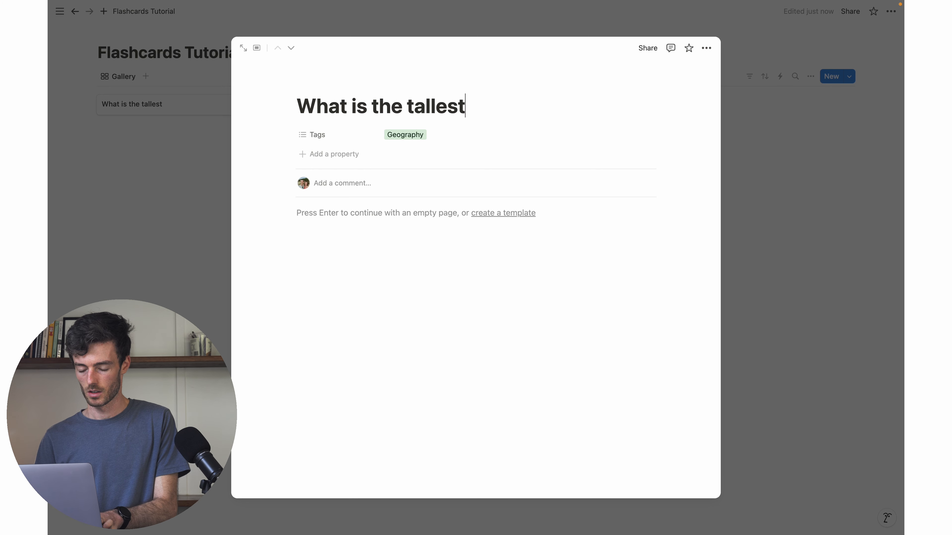
type(" mountain in the world")
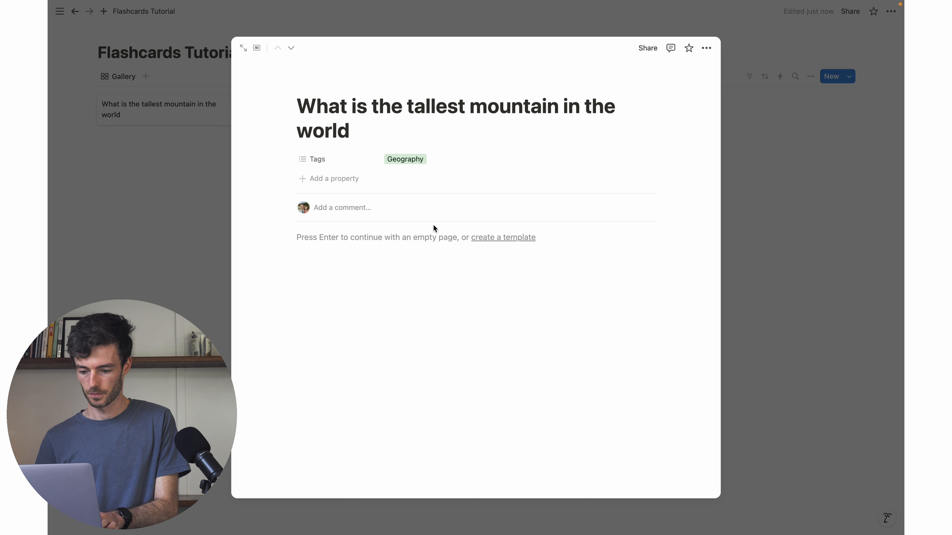
key("Return")
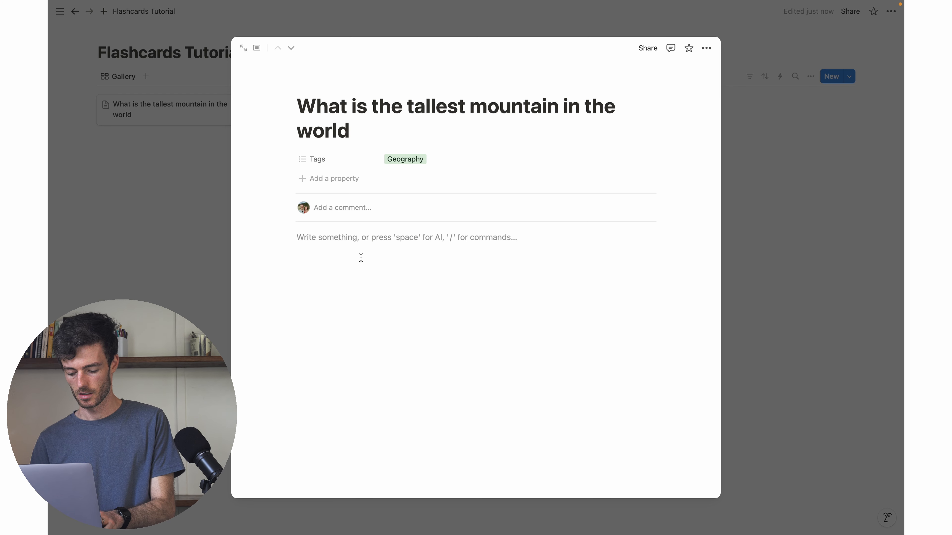
type("Mount Everest")
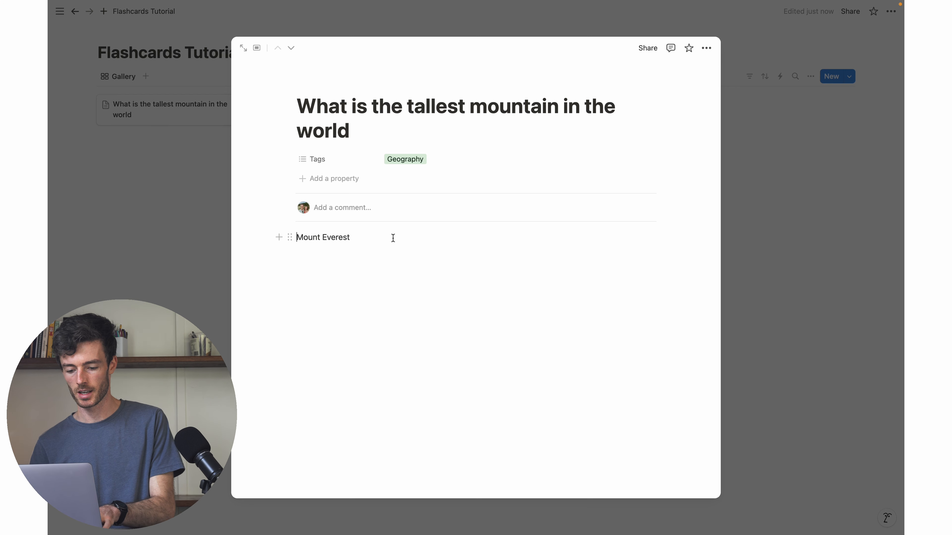
type("#")
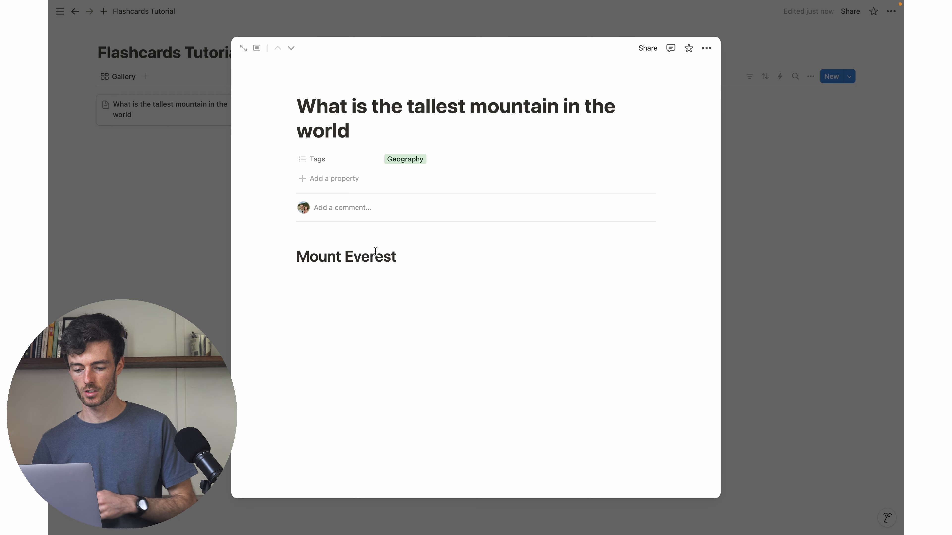
Examine the block types that the Mount Everest heading can be turned into, without choosing another one
triple_click(326, 258)
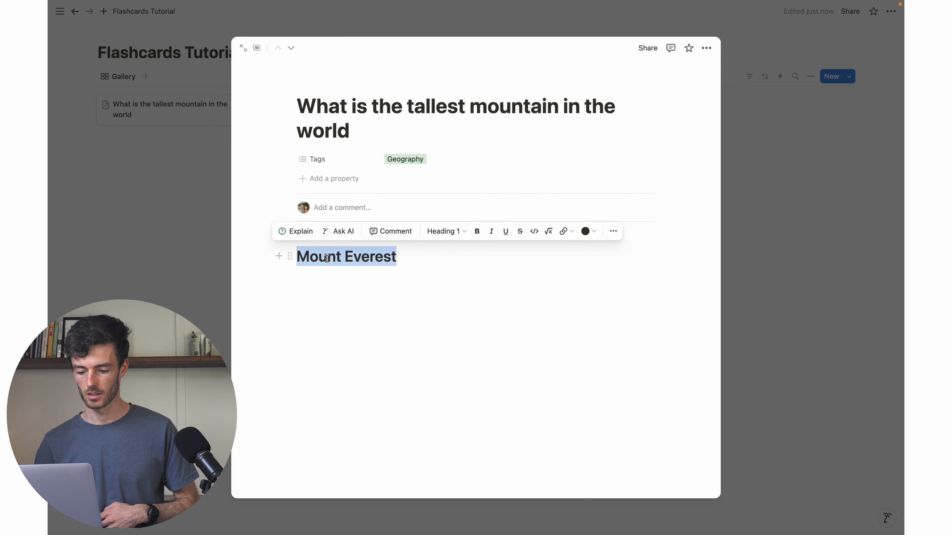
left_click(446, 232)
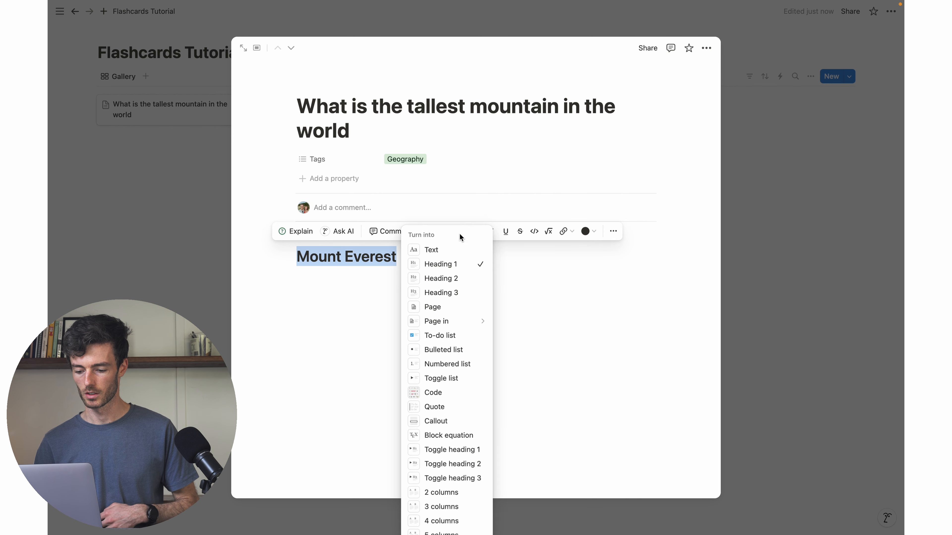
left_click(353, 260)
triple_click(360, 262)
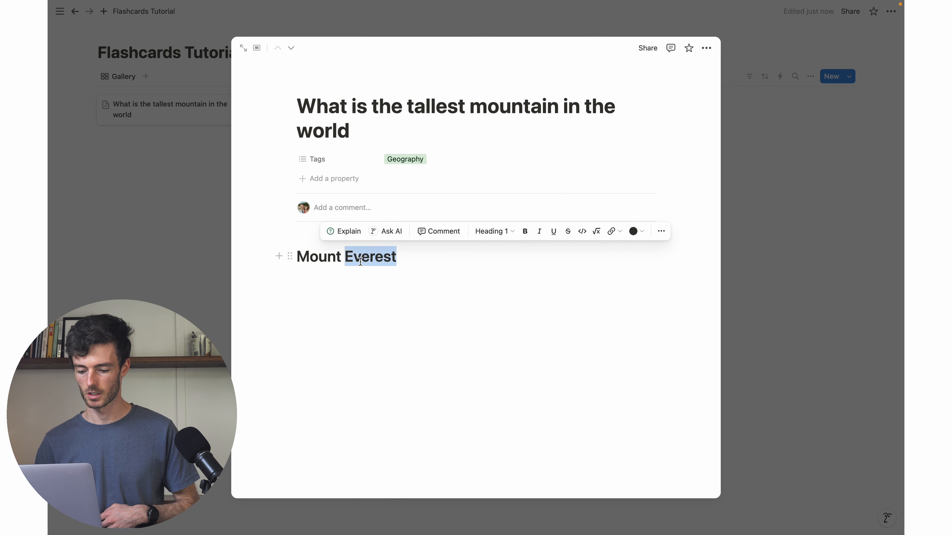
left_click(442, 232)
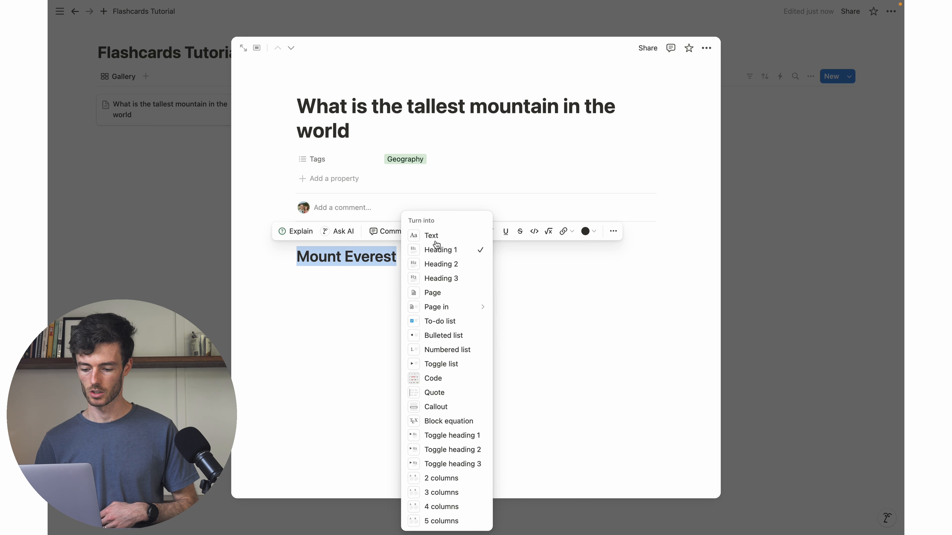
left_click(397, 291)
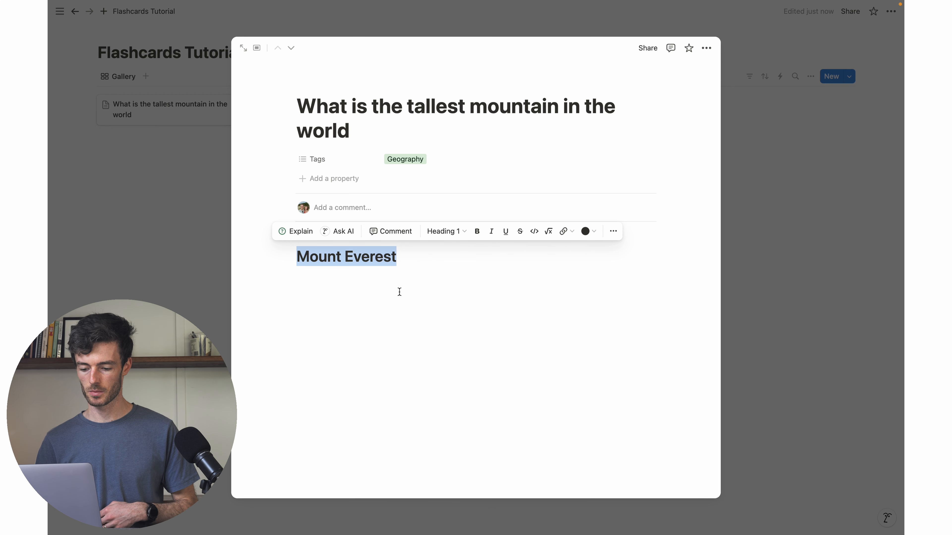
left_click(399, 292)
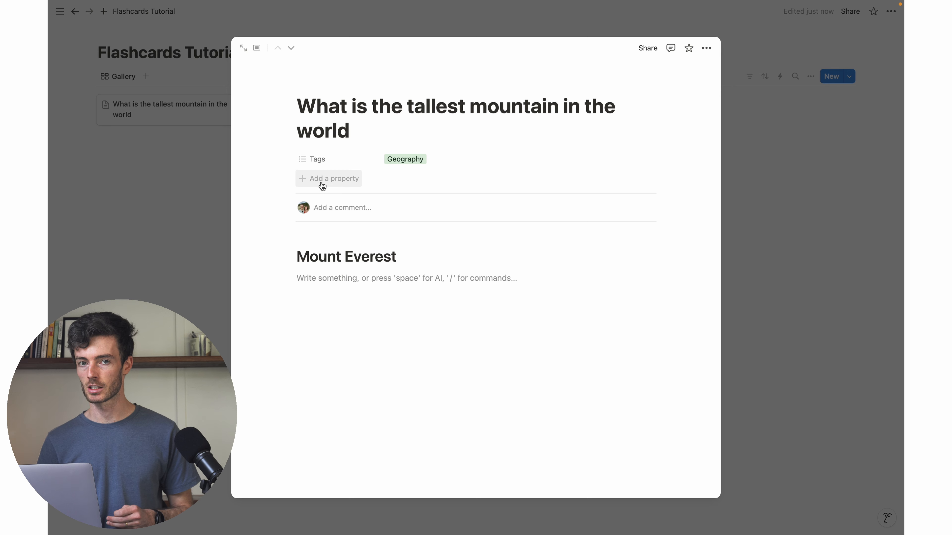
Add a Last edited time property to the flashcard and name it "Last Reviewed"
left_click(330, 189)
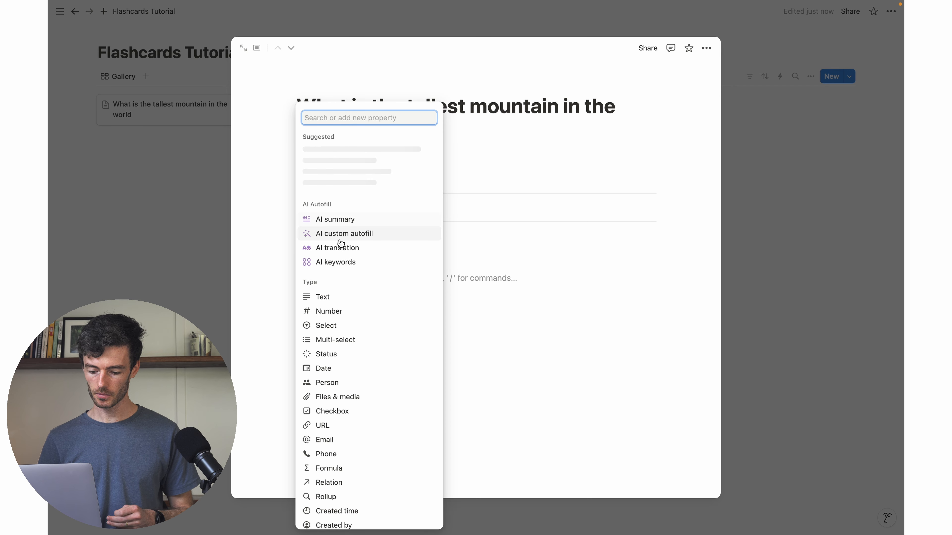
scroll(351, 335, "down", 8)
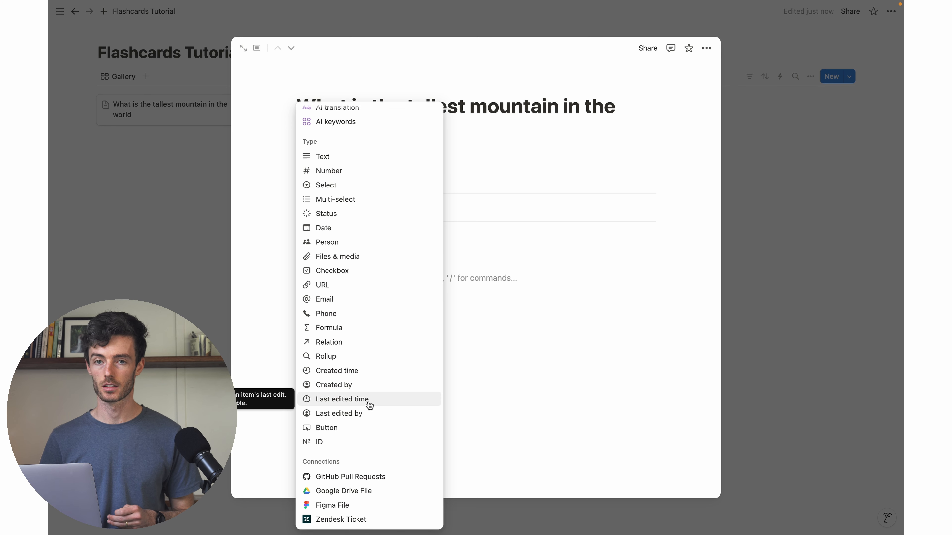
left_click(355, 402)
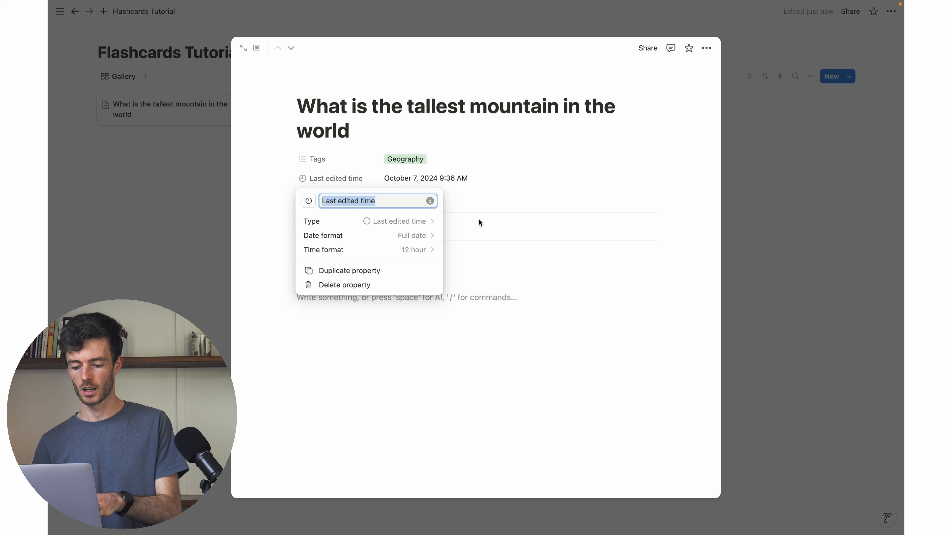
type("Last ")
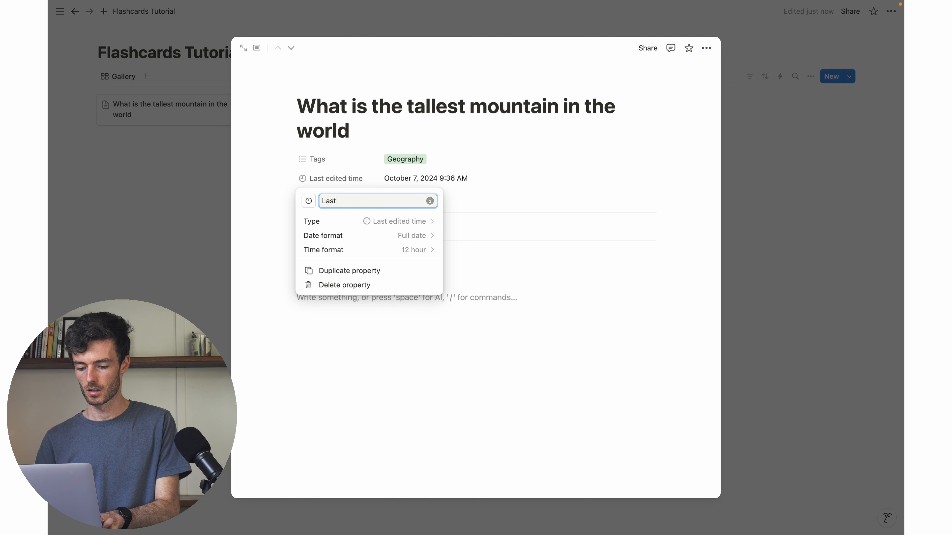
type("Reviewed")
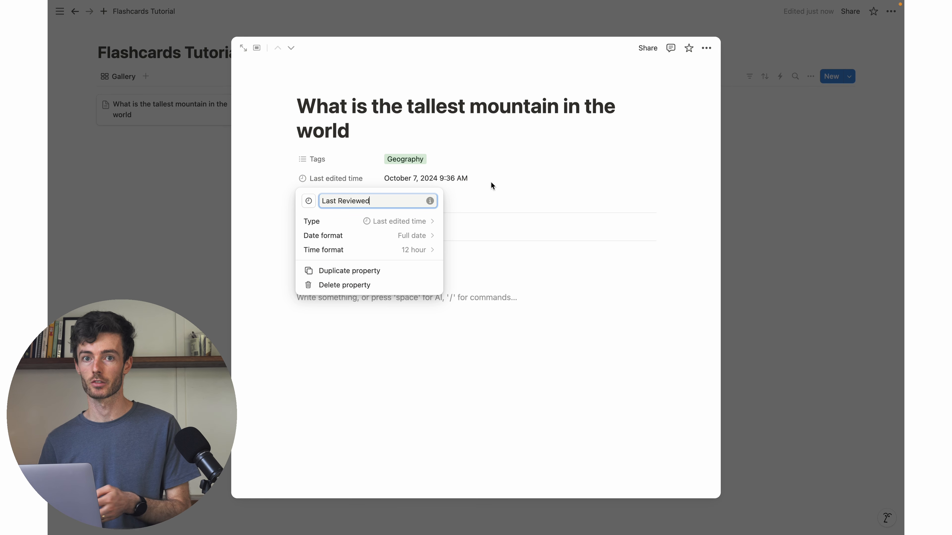
left_click(473, 179)
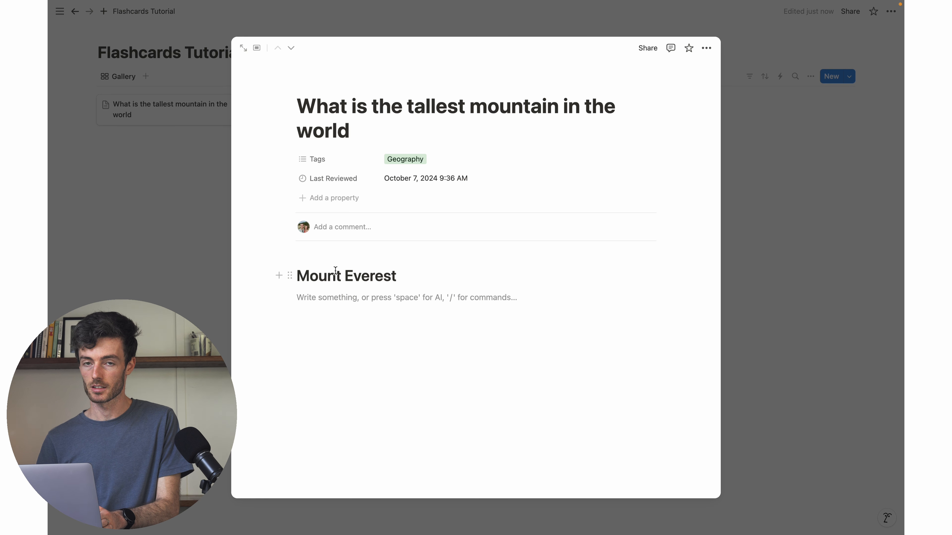
left_click_drag(303, 110, 353, 116)
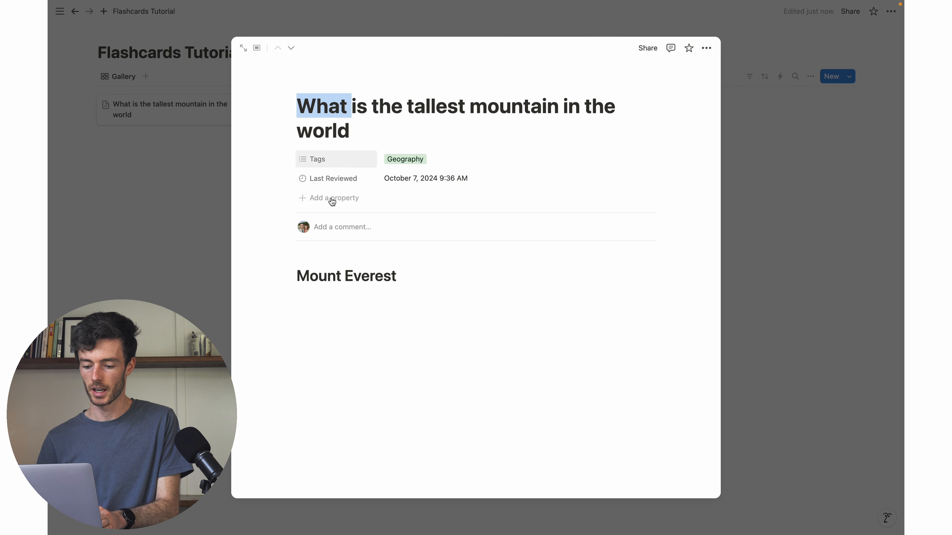
left_click_drag(298, 270, 405, 274)
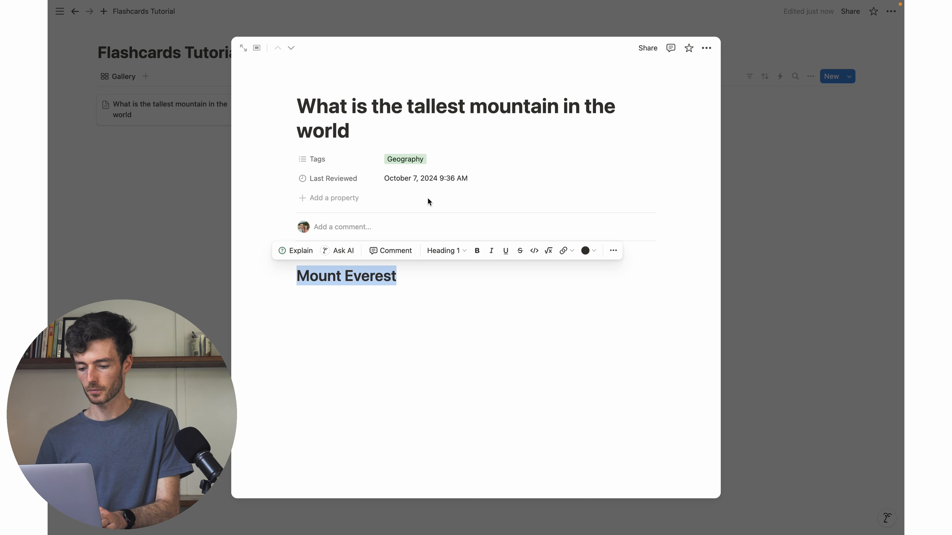
left_click(409, 348)
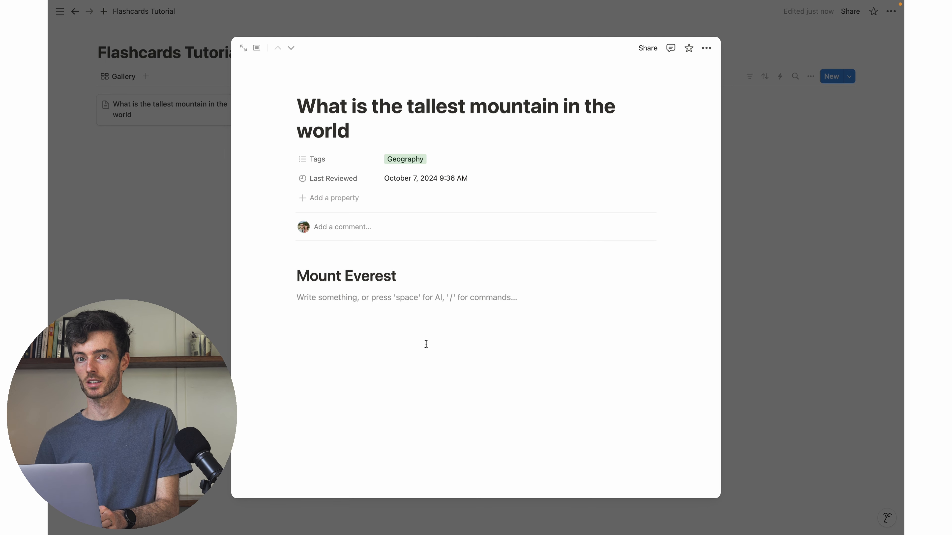
Add a Number property to the flashcard and name it "Memory"
left_click(323, 199)
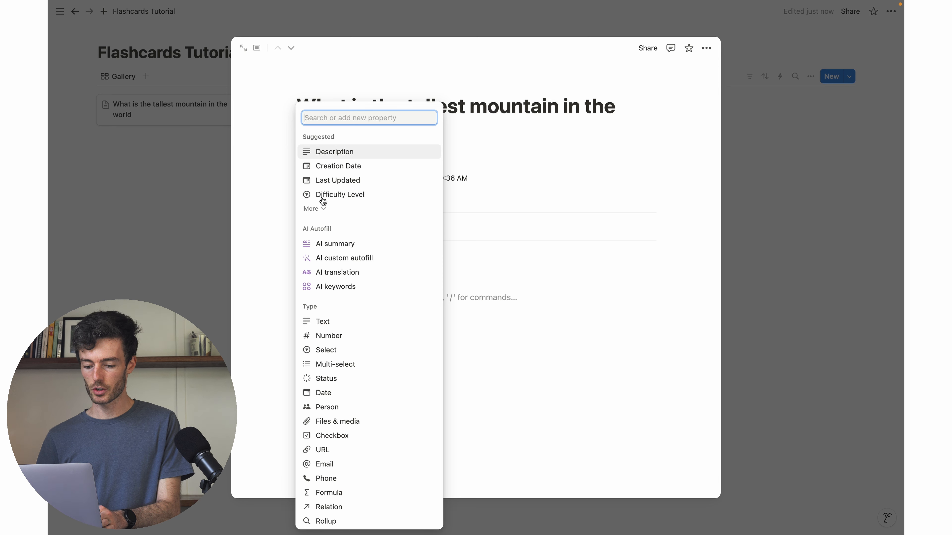
left_click(325, 339)
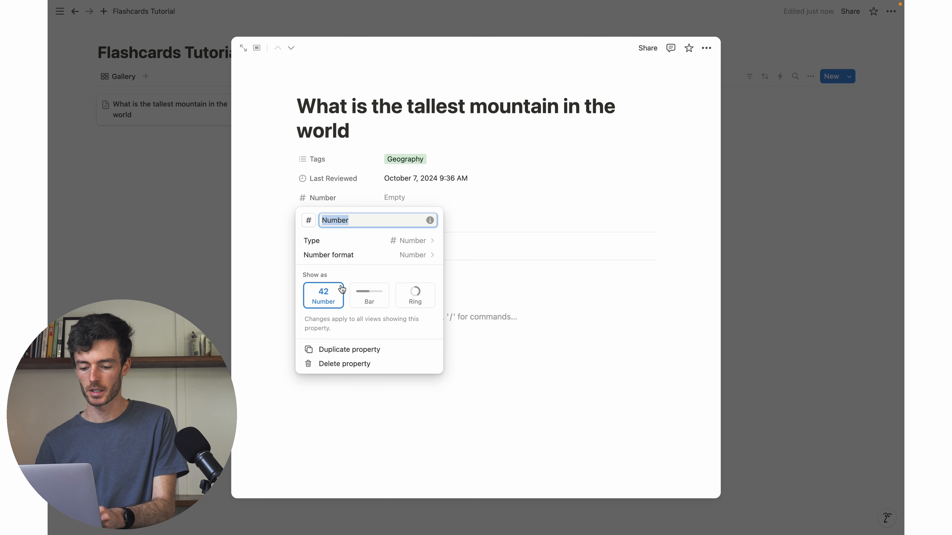
type("Memo")
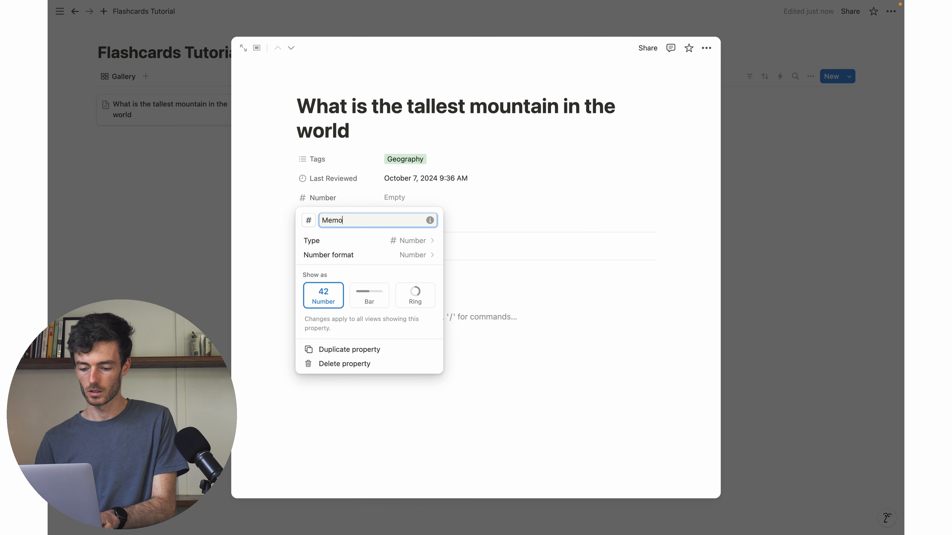
type("ry")
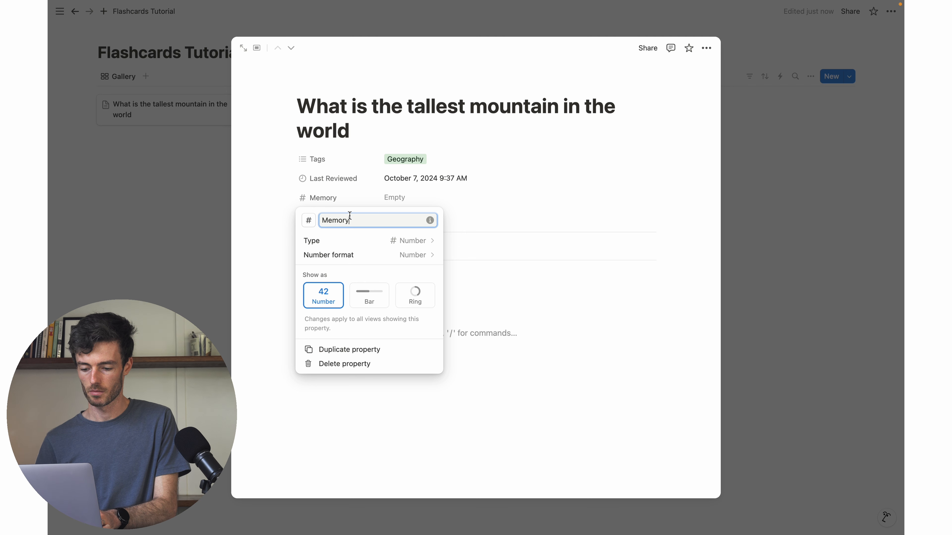
left_click(402, 203)
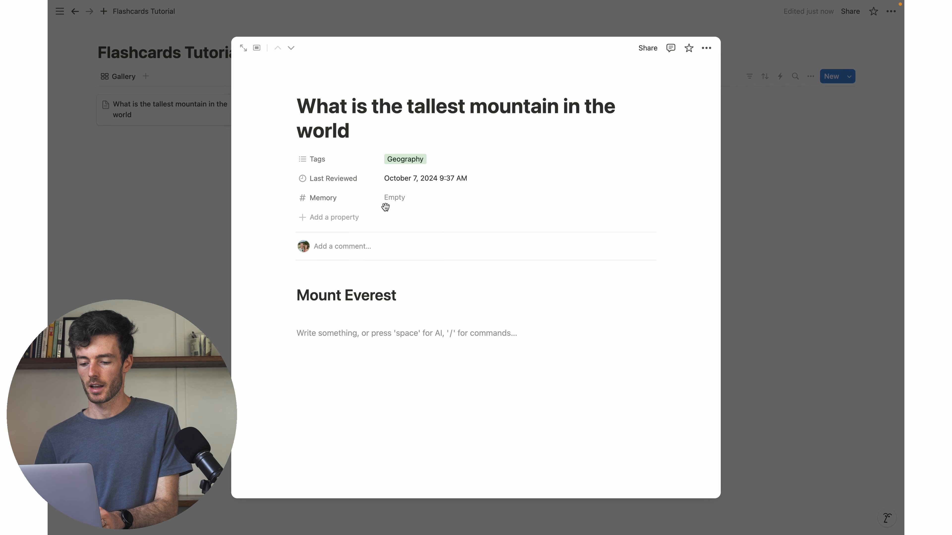
Set the flashcard's Memory value to 150
left_click(408, 203)
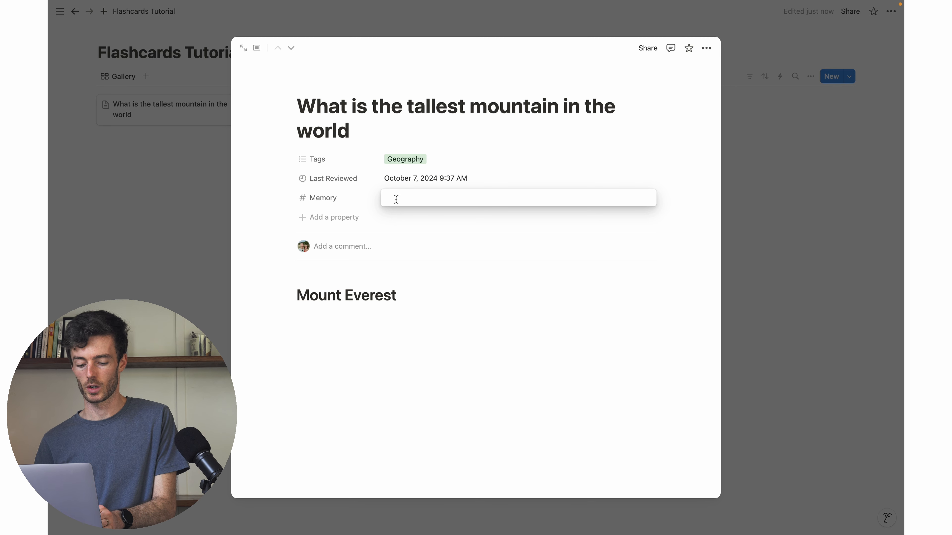
type("150")
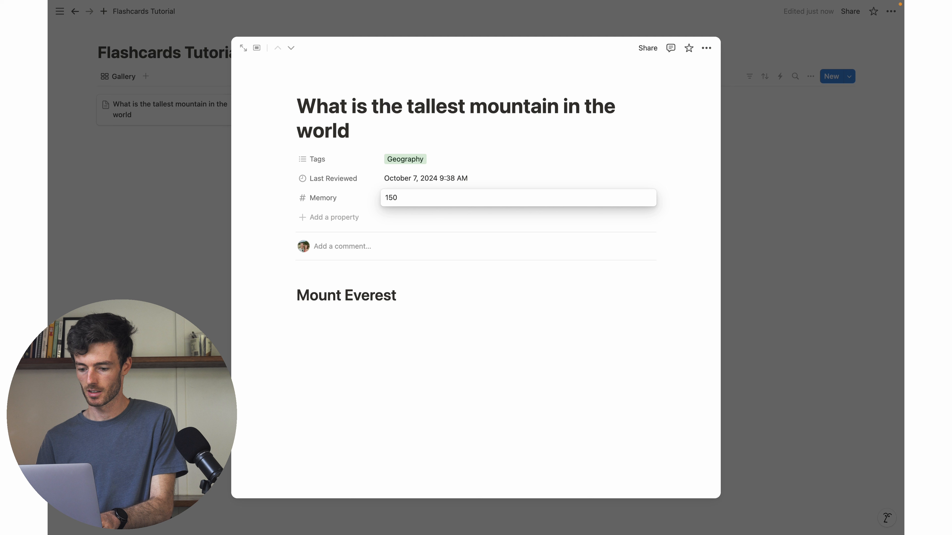
key("Return")
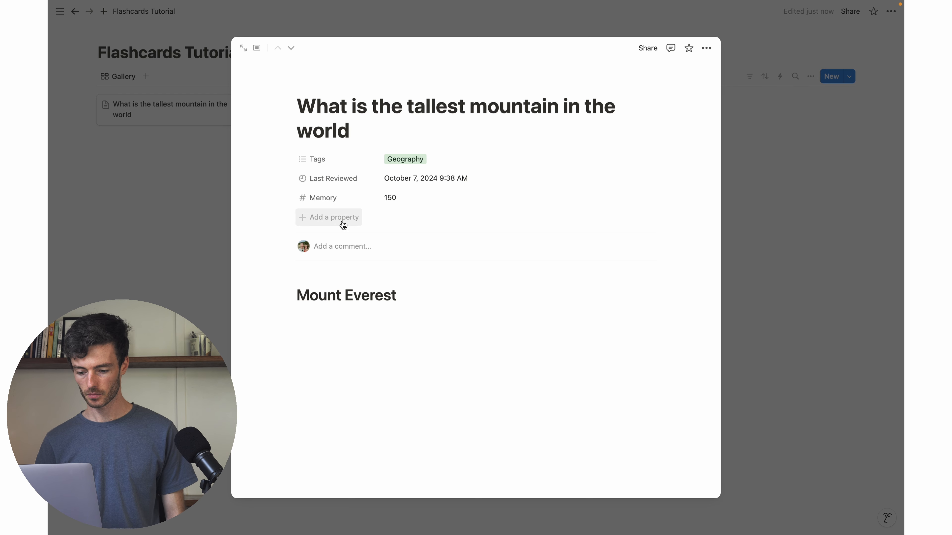
Add a Formula property named "Next Review" to the flashcard and move it between Last Reviewed and Memory
left_click(325, 221)
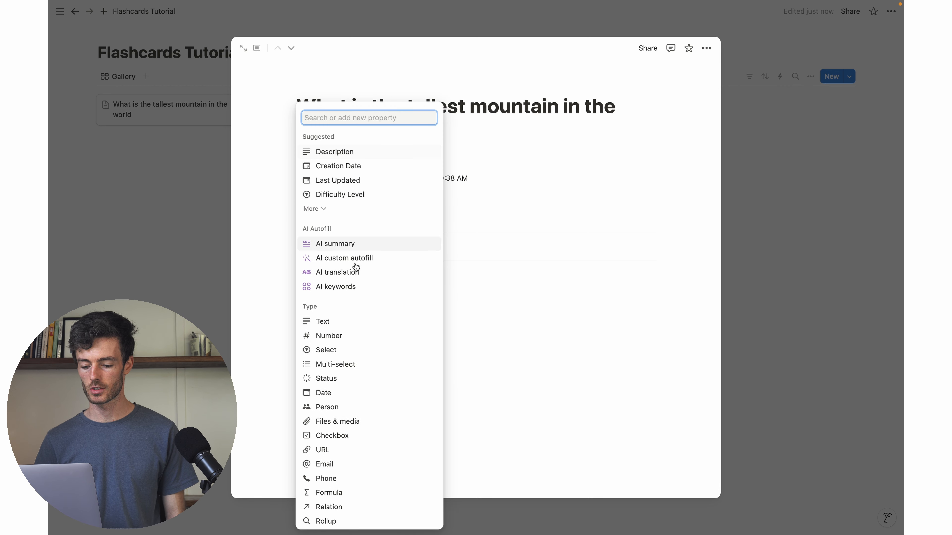
scroll(351, 370, "down", 3)
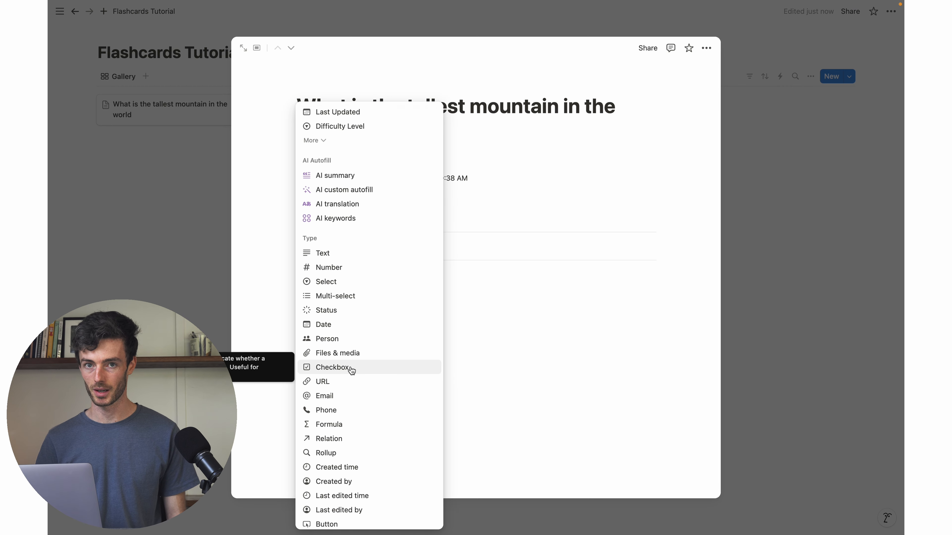
scroll(365, 304, "down", 3)
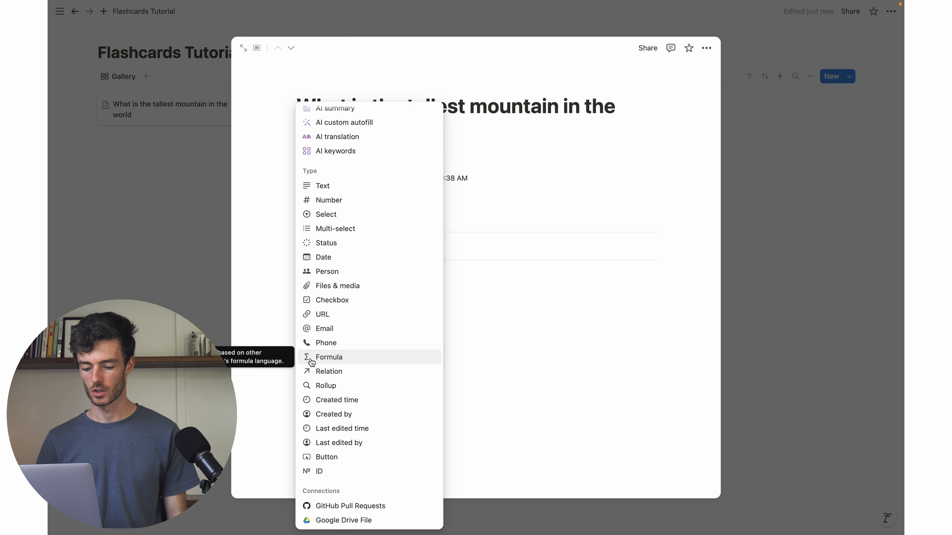
left_click(339, 361)
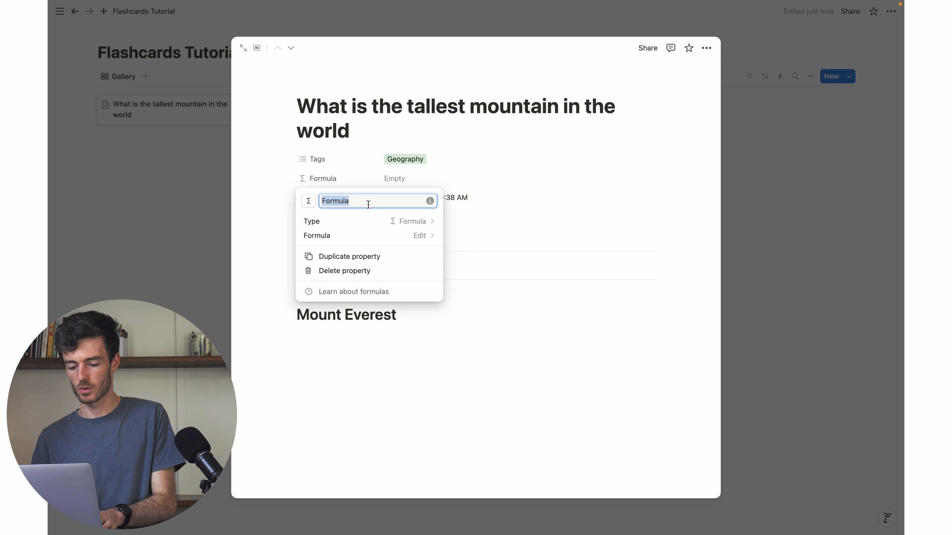
type("Next Re")
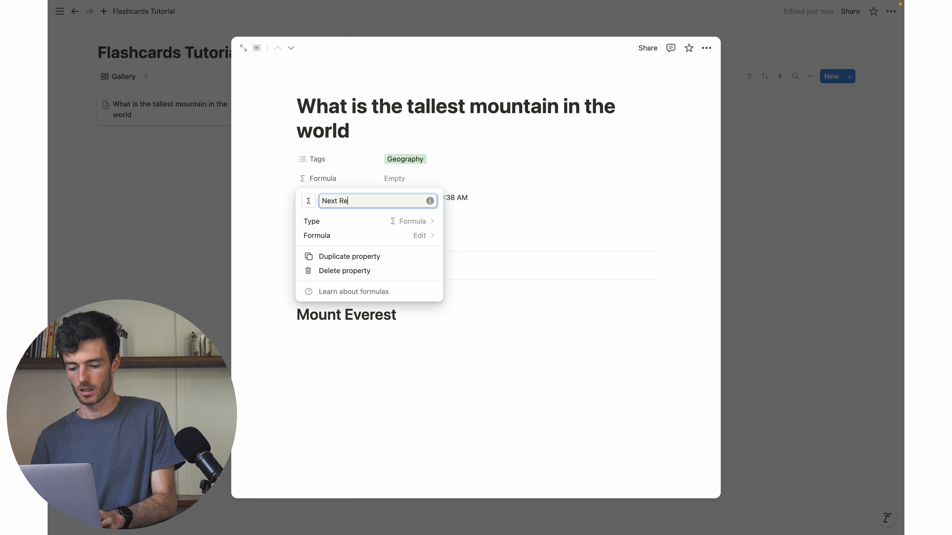
type("view")
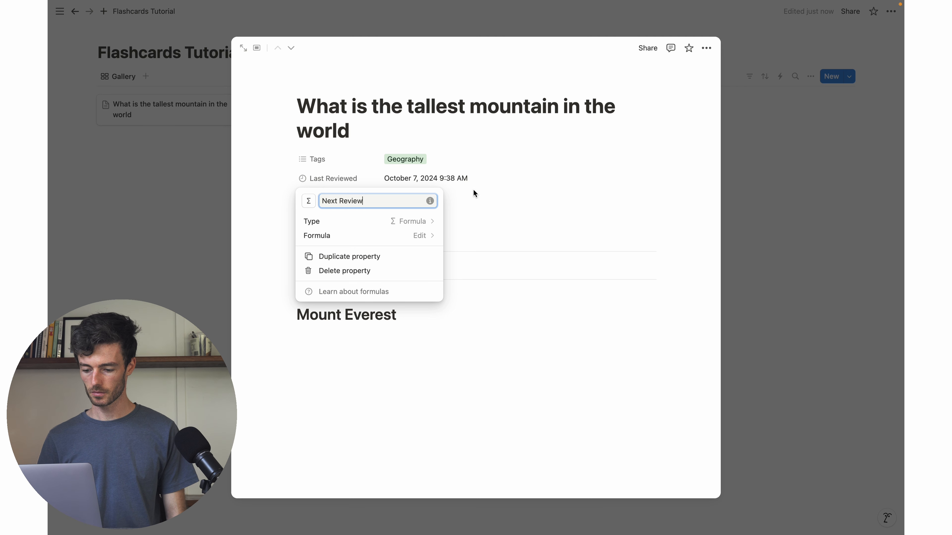
left_click(473, 191)
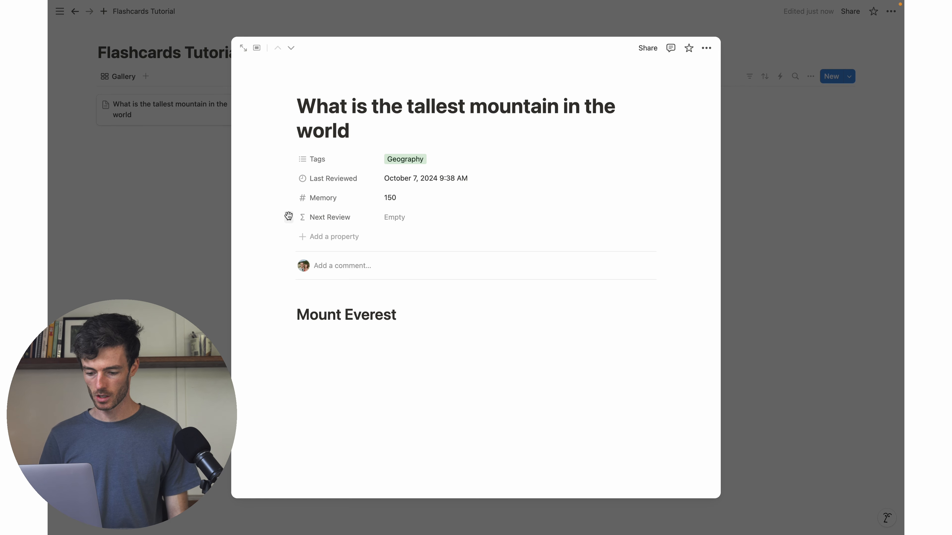
left_click_drag(288, 217, 289, 198)
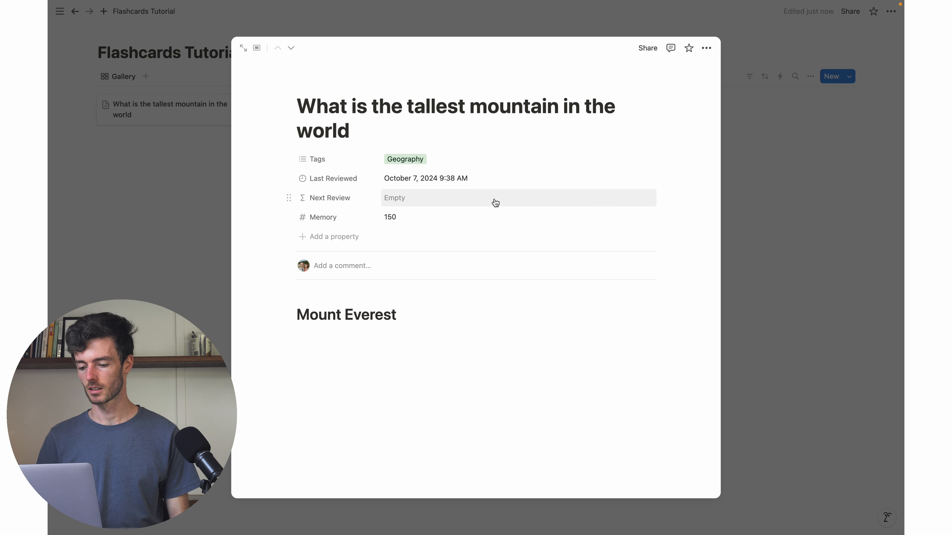
Open the Next Review formula for editing and insert the dateAdd() function from the list of available functions
left_click(395, 201)
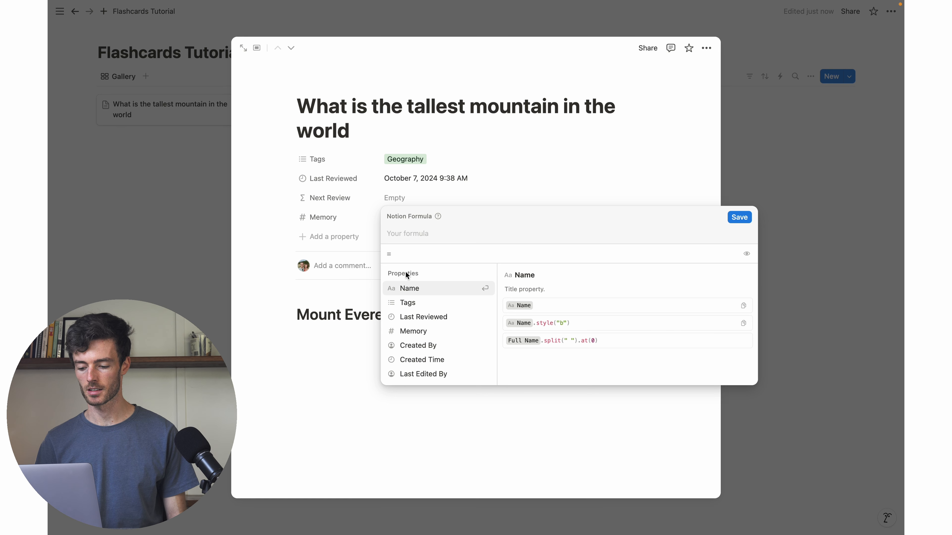
scroll(418, 309, "down", 5)
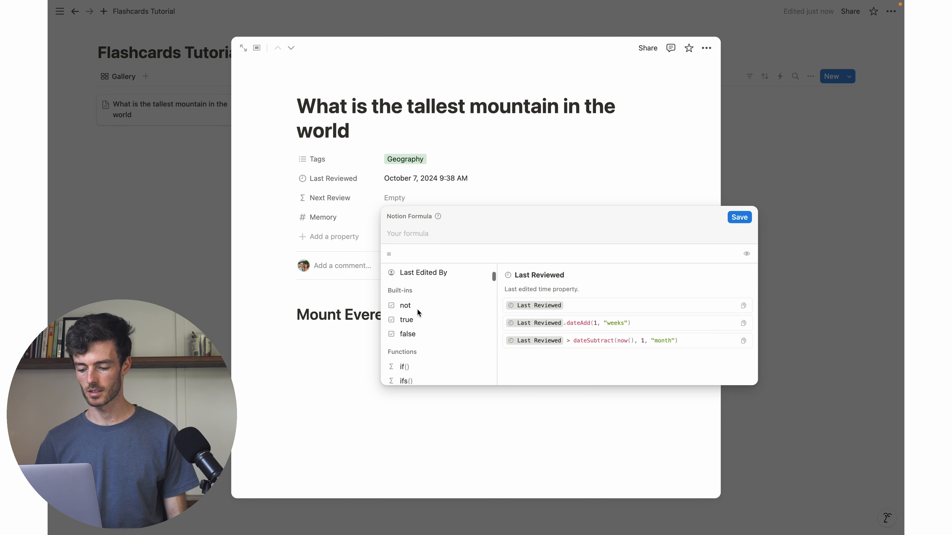
scroll(436, 312, "down", 3)
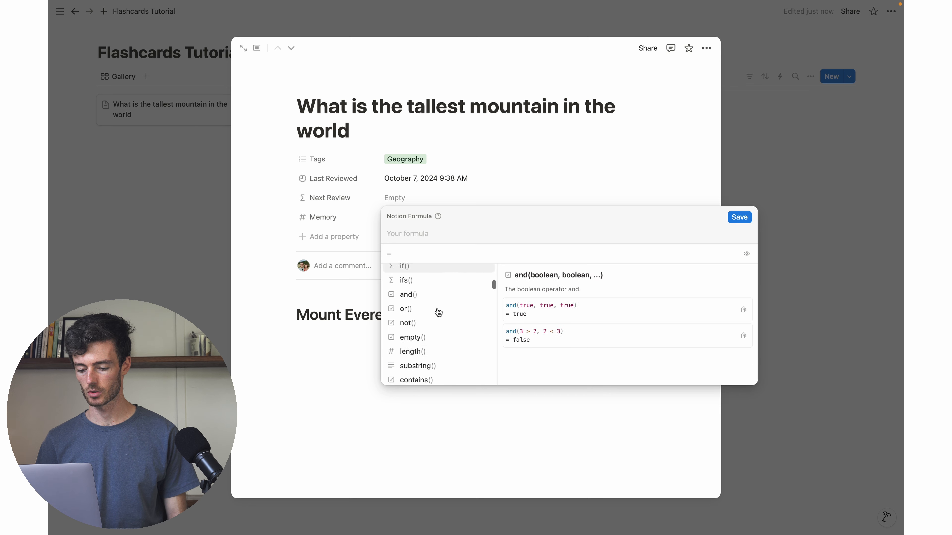
scroll(438, 312, "down", 20)
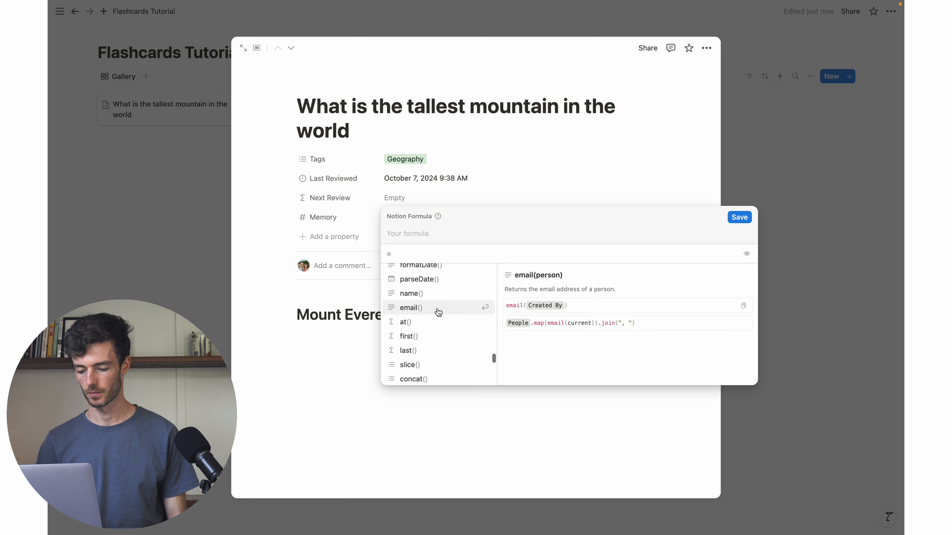
scroll(437, 313, "down", 3)
scroll(438, 312, "up", 6)
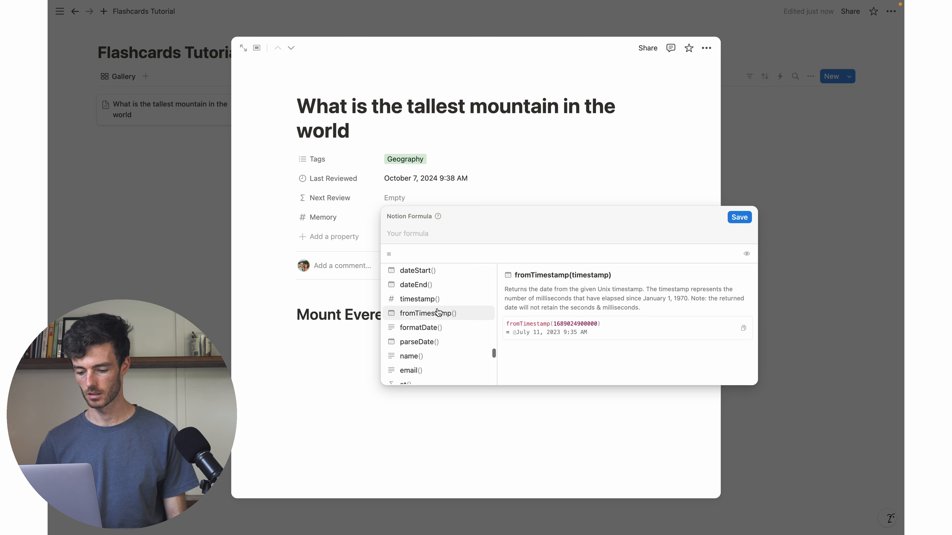
scroll(437, 312, "up", 4)
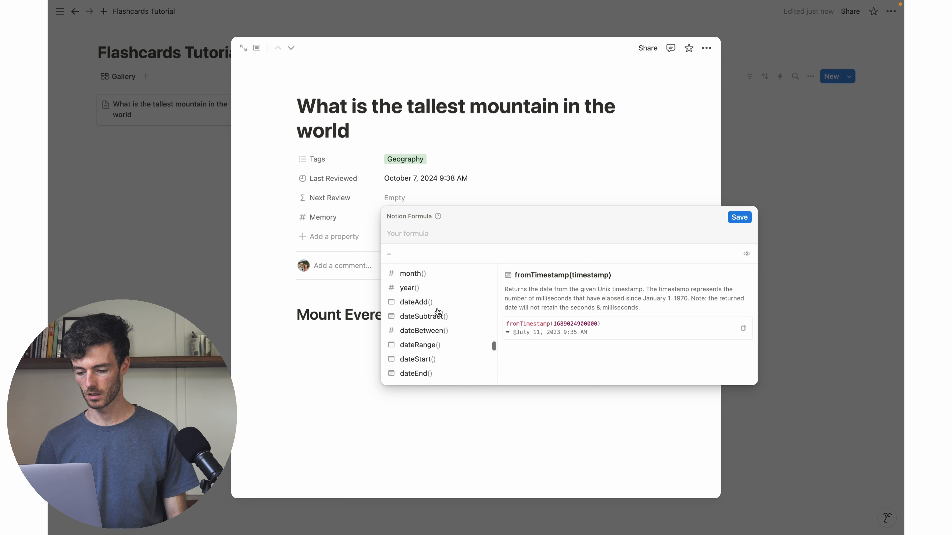
scroll(427, 312, "up", 1)
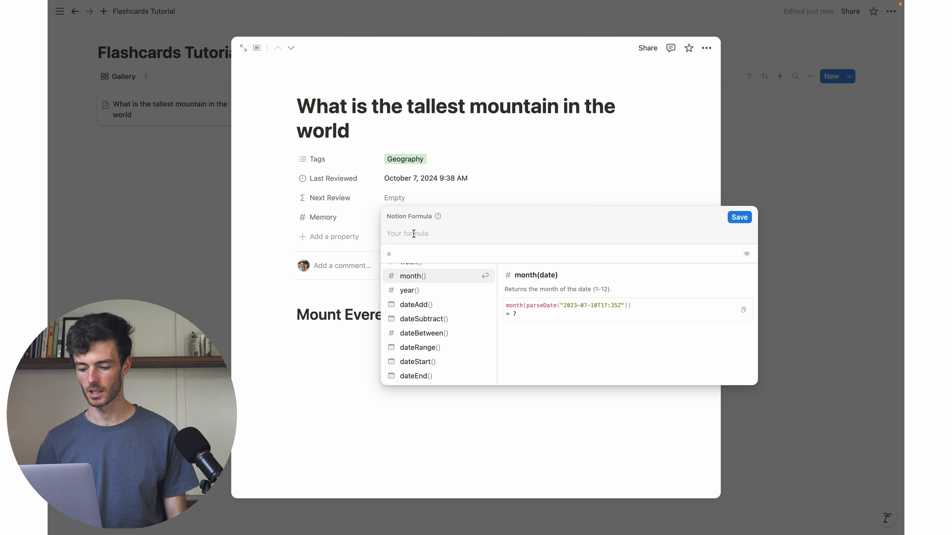
left_click(410, 310)
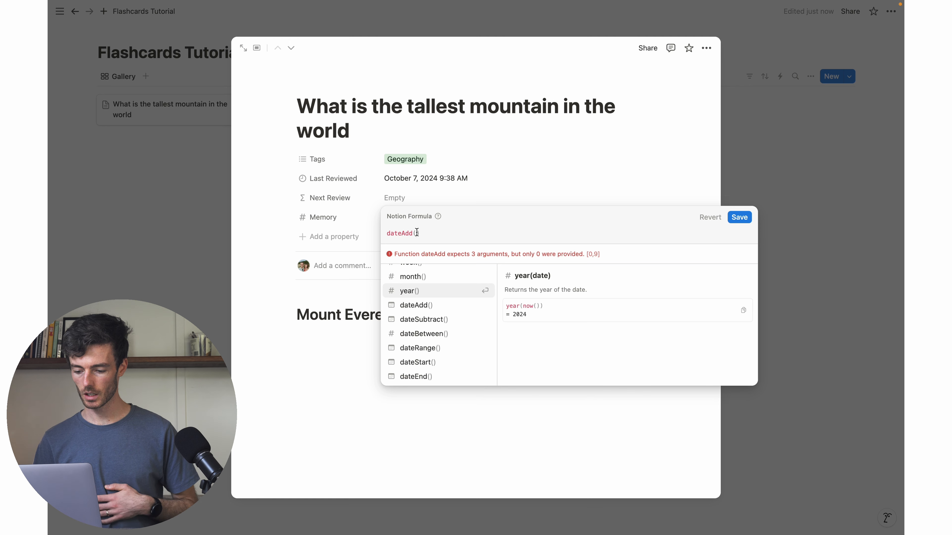
Fill in the dateAdd arguments with the Last Reviewed property, the Memory property and "days", separated by commas
scroll(414, 316, "up", 10)
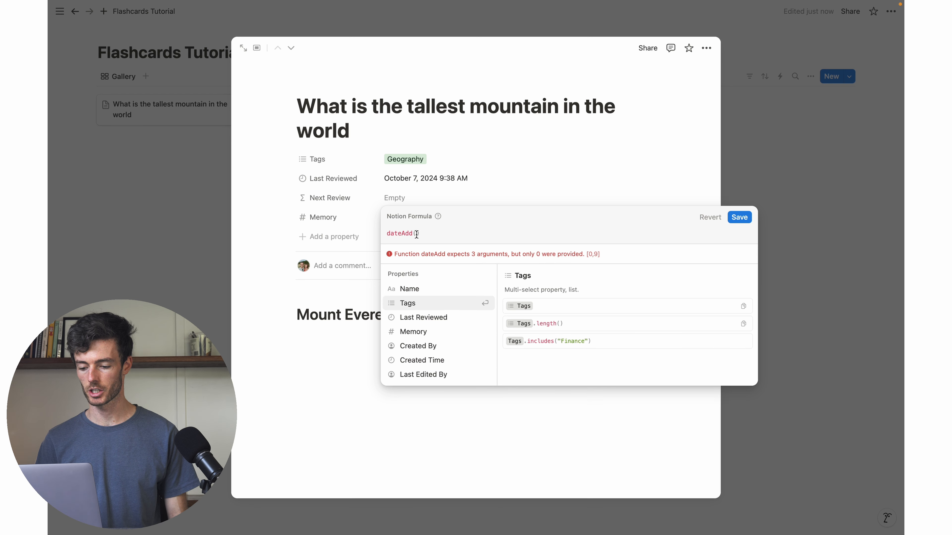
left_click(421, 319)
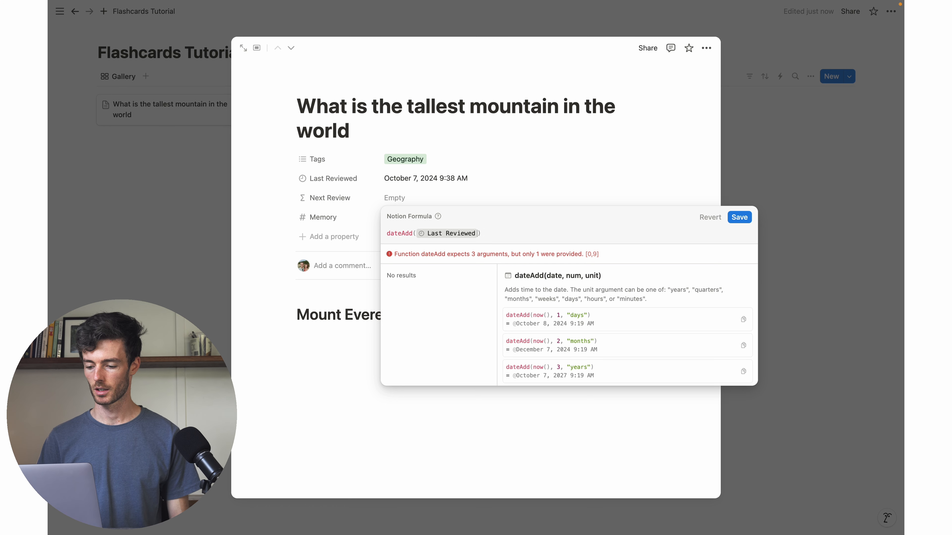
type(",")
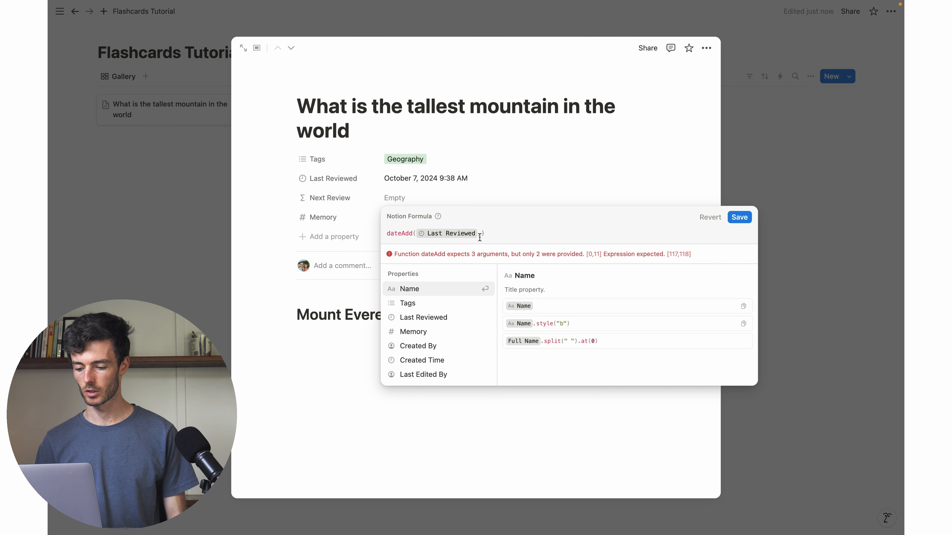
left_click(415, 332)
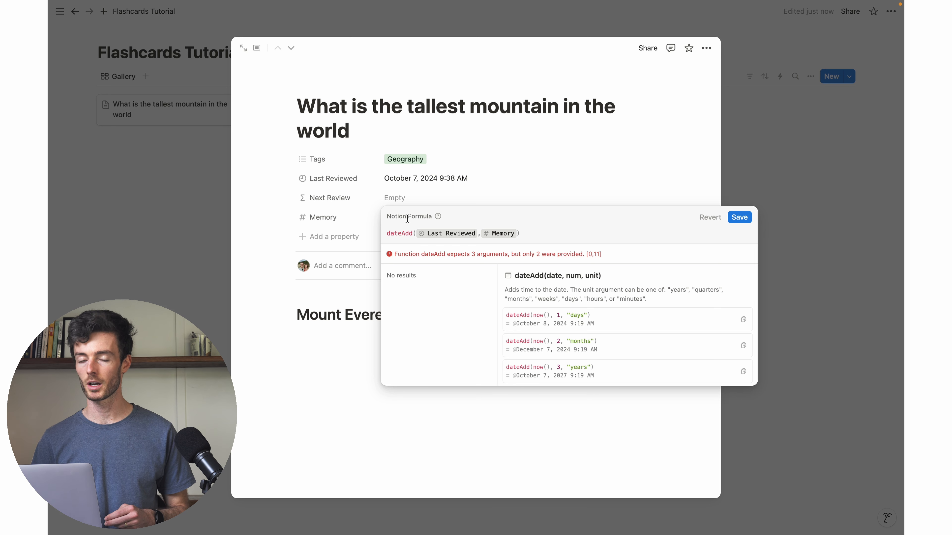
type(",")
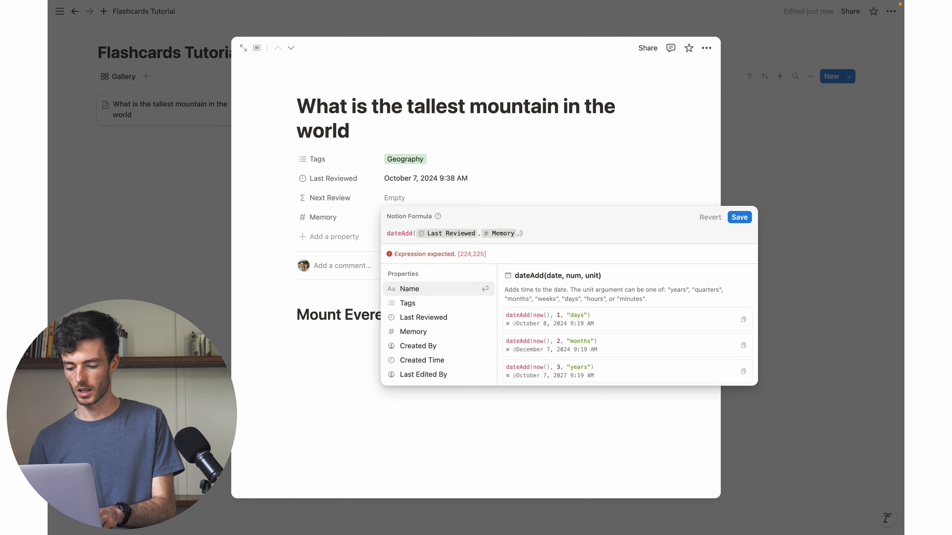
type("\"days\"")
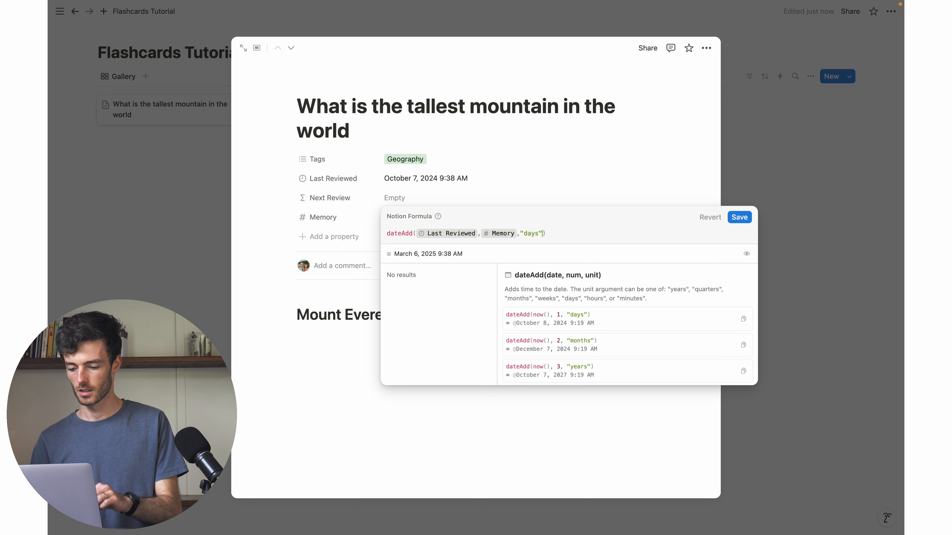
Save the Next Review formula and close the flashcard to return to the gallery
double_click(531, 234)
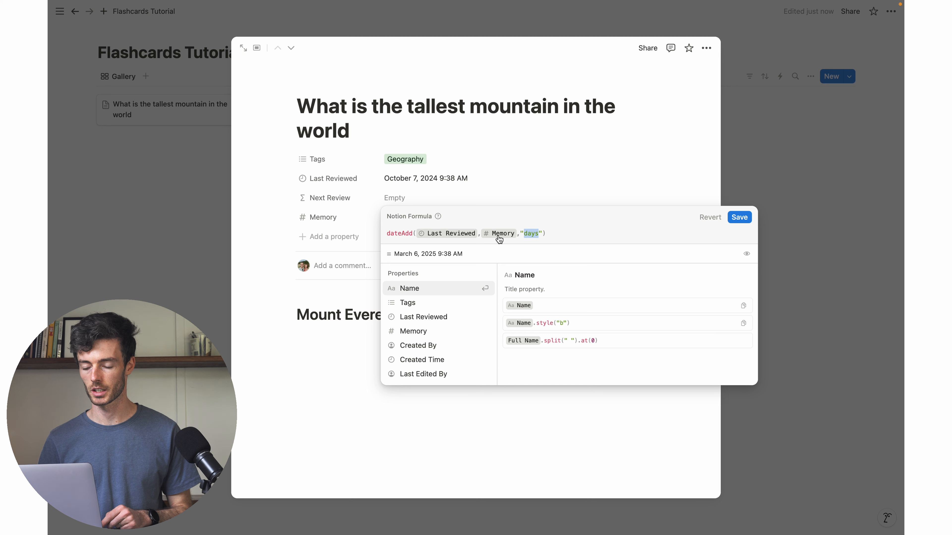
left_click(568, 234)
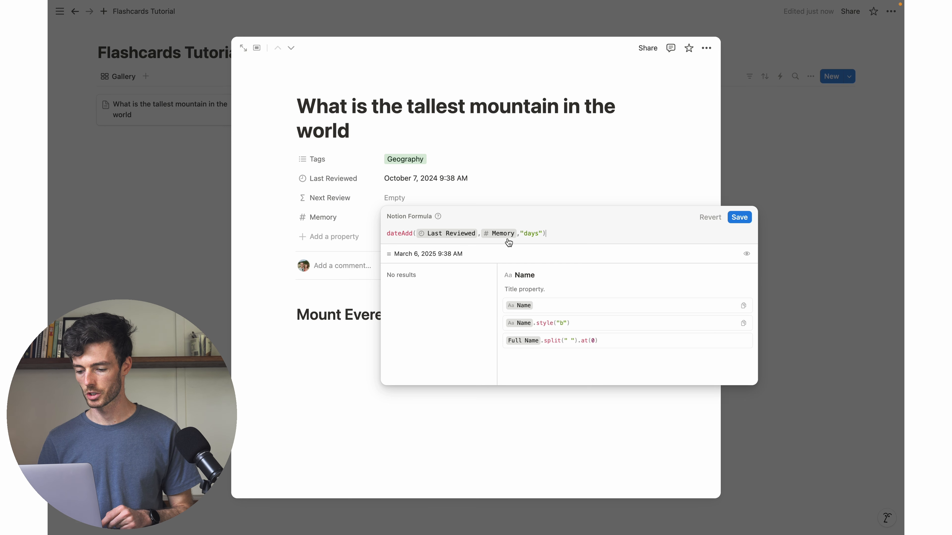
double_click(525, 233)
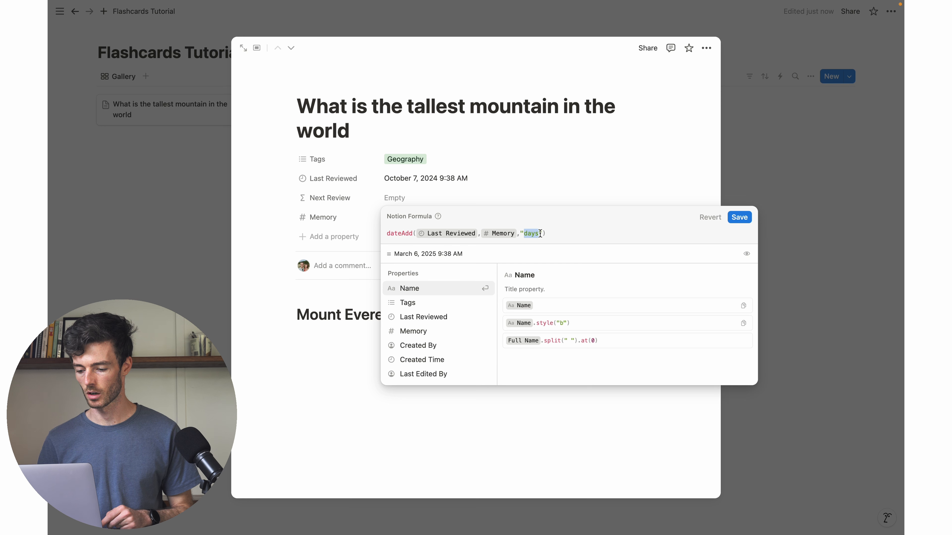
left_click(739, 218)
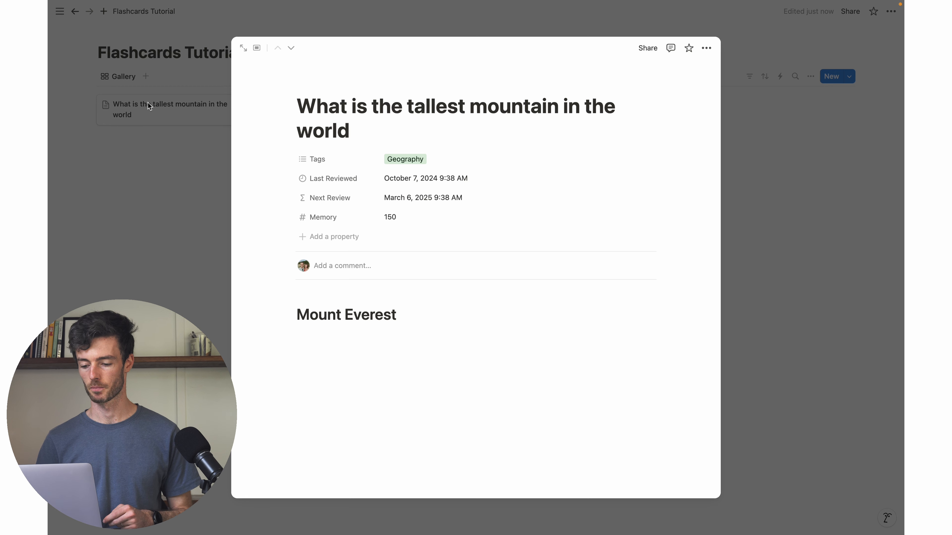
left_click(166, 237)
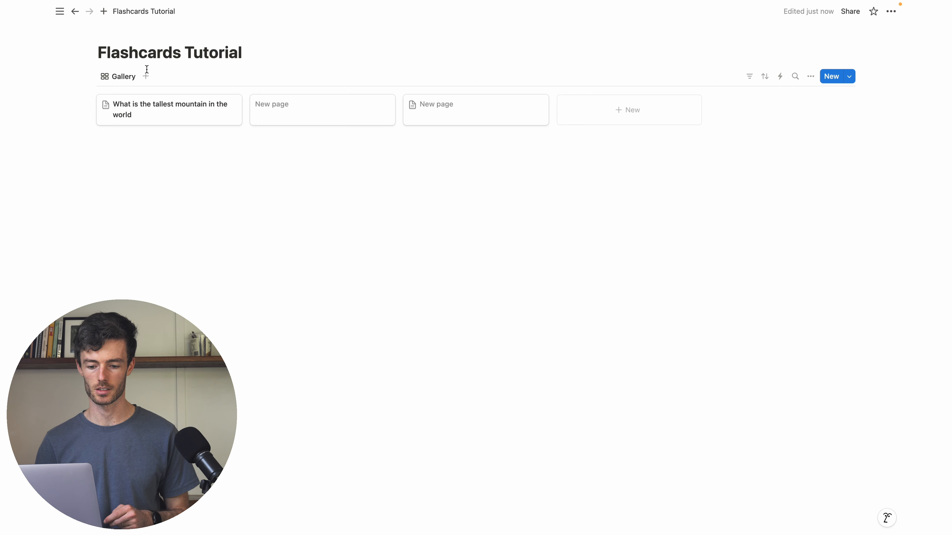
Rename the Gallery view as "Due Flashcards"
left_click(123, 79)
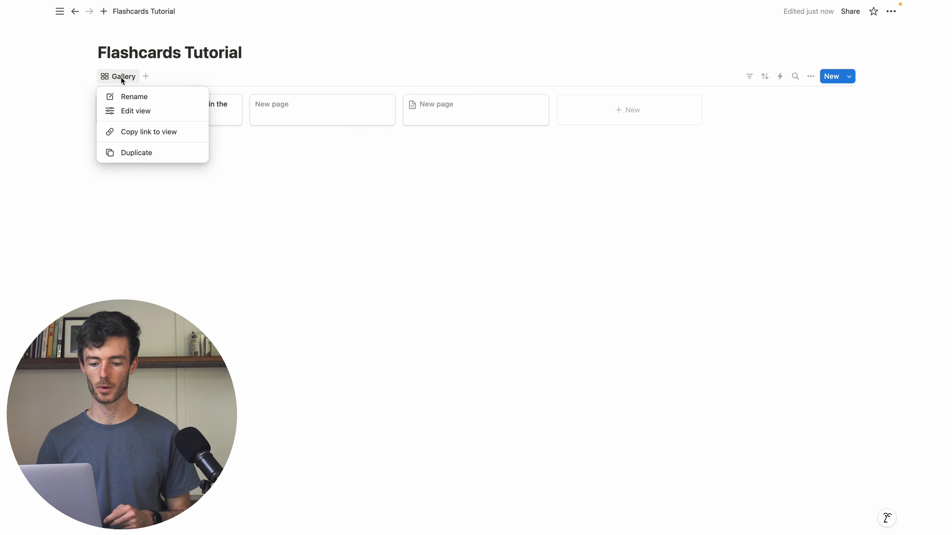
left_click(127, 98)
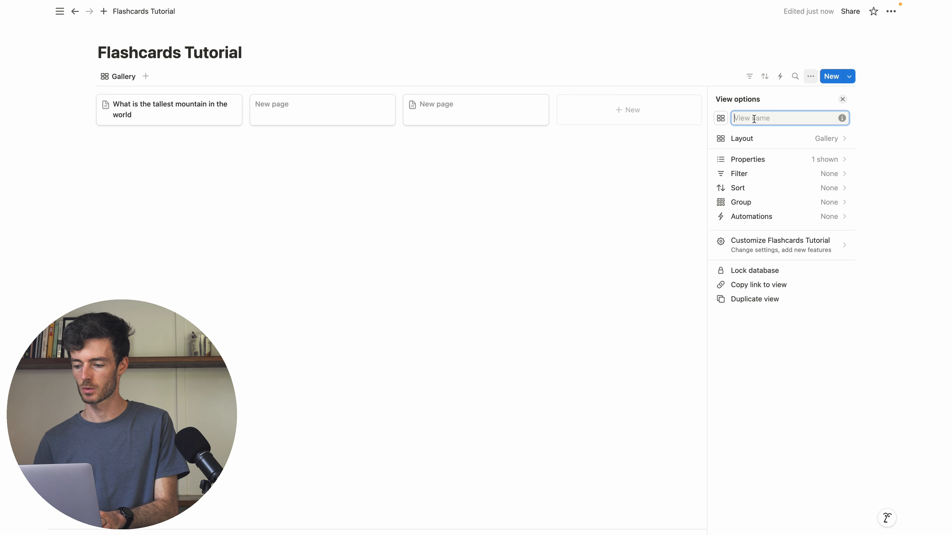
type("Due Flashcards")
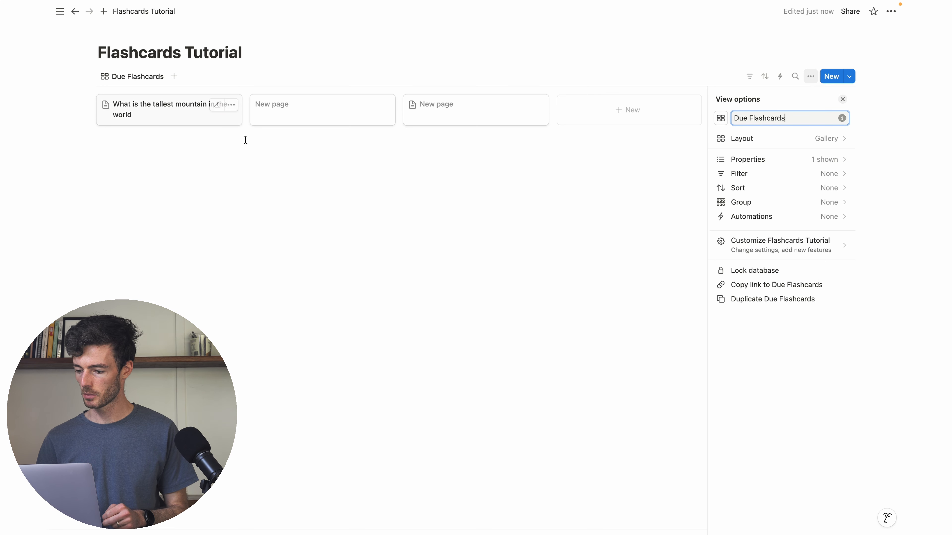
left_click(169, 144)
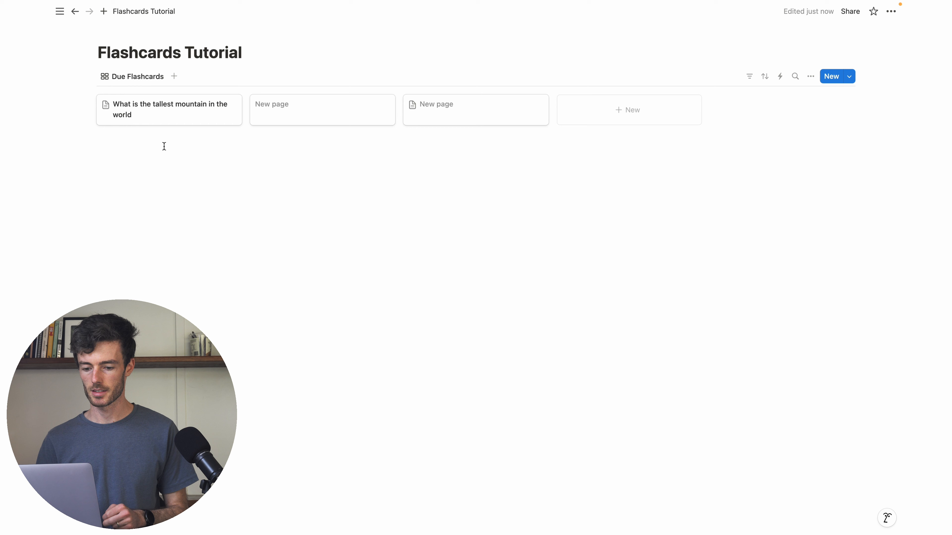
Add a Board view with a new group named "Botany", placed between the Geography and No Tags groups
left_click(175, 77)
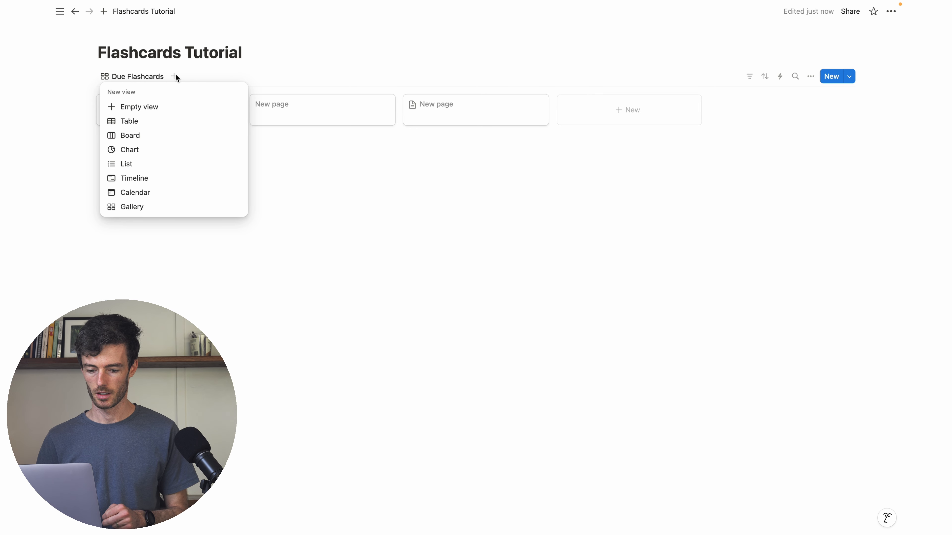
left_click(137, 139)
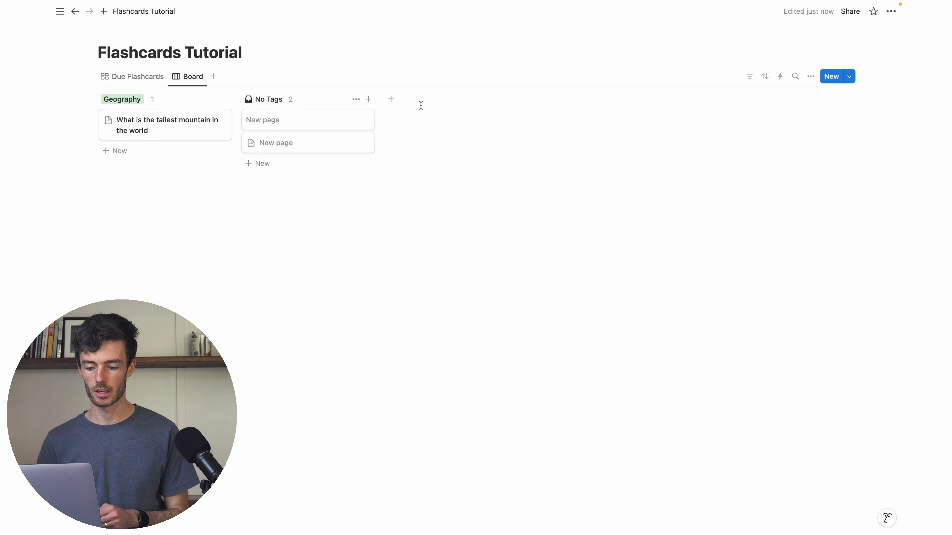
left_click(391, 99)
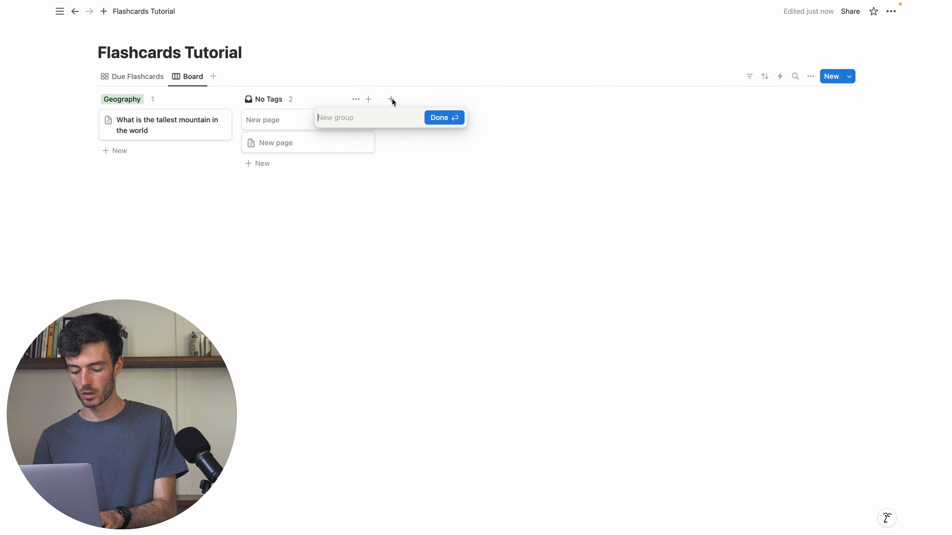
type("Botany")
key("Return")
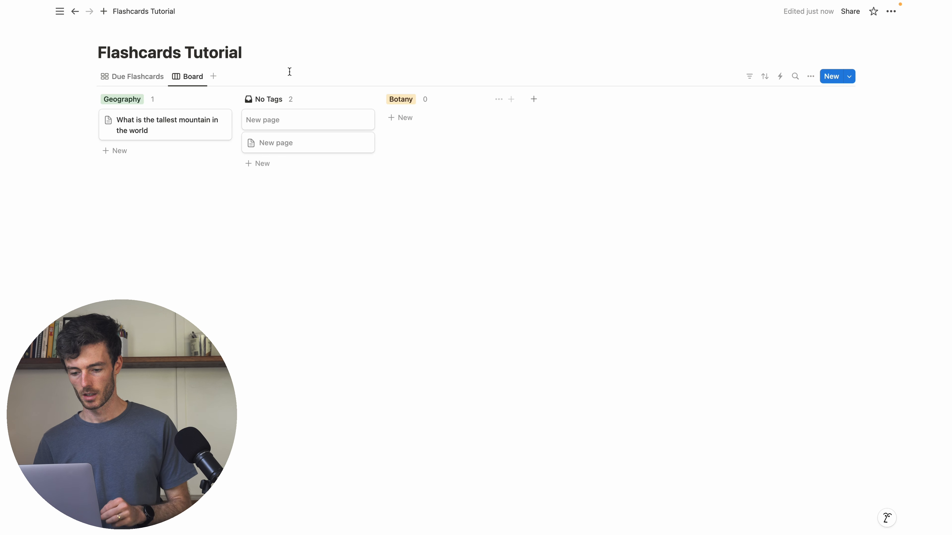
left_click_drag(255, 100, 431, 109)
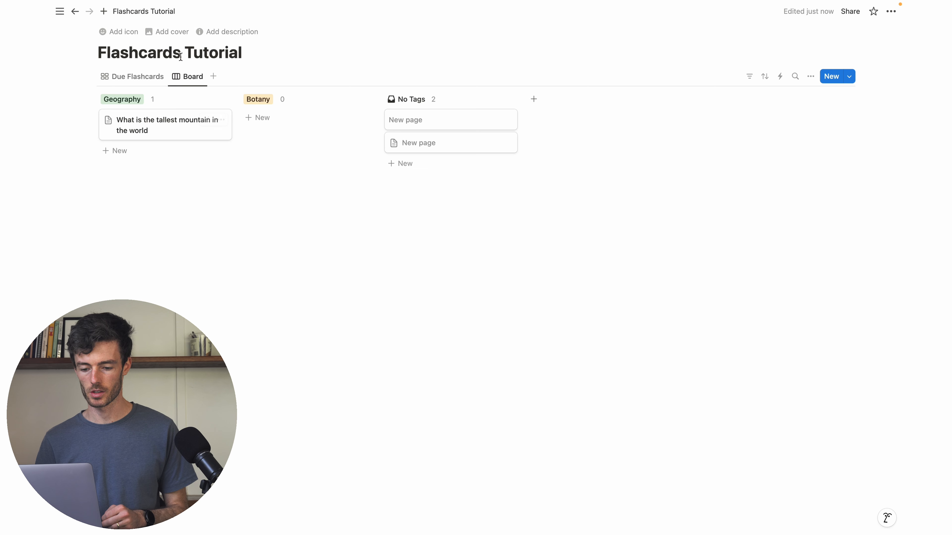
Rename the Board view as "New Flashcards"
left_click(192, 77)
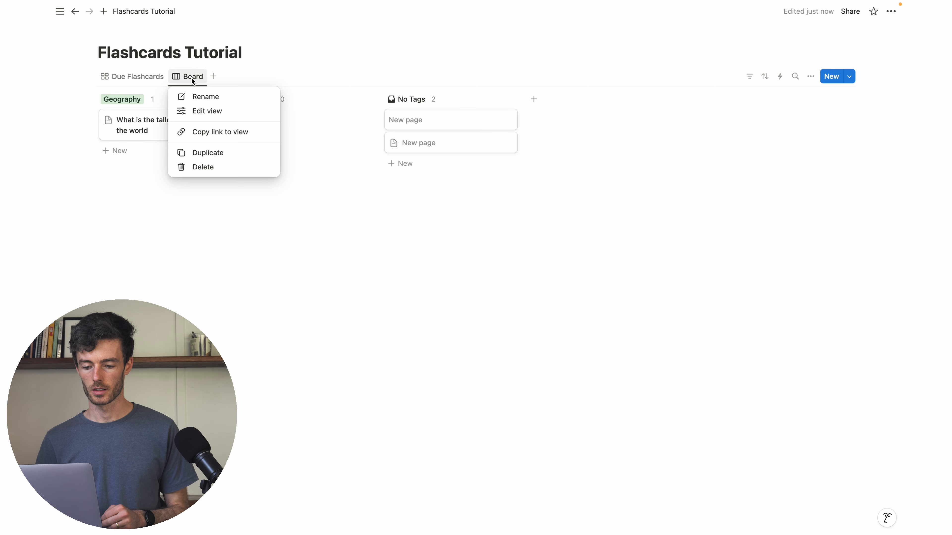
left_click(202, 97)
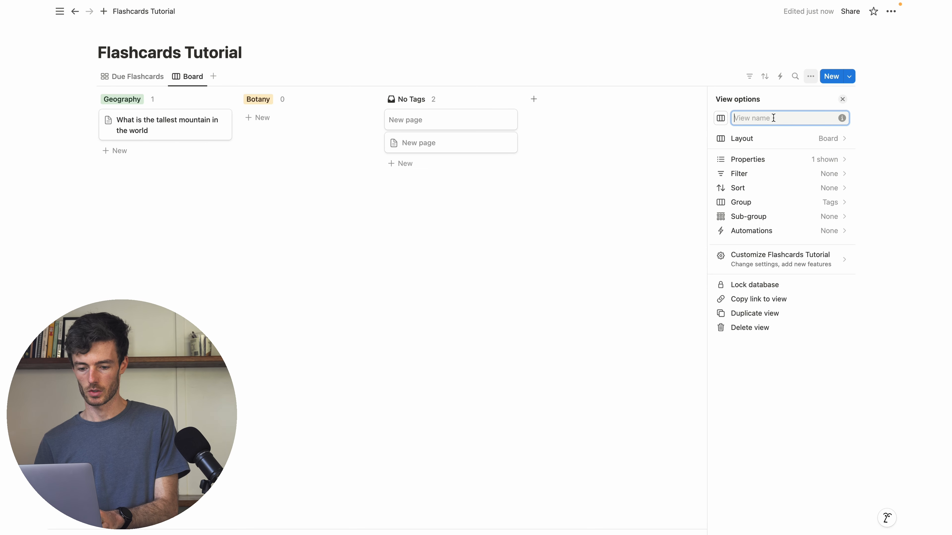
type("New ")
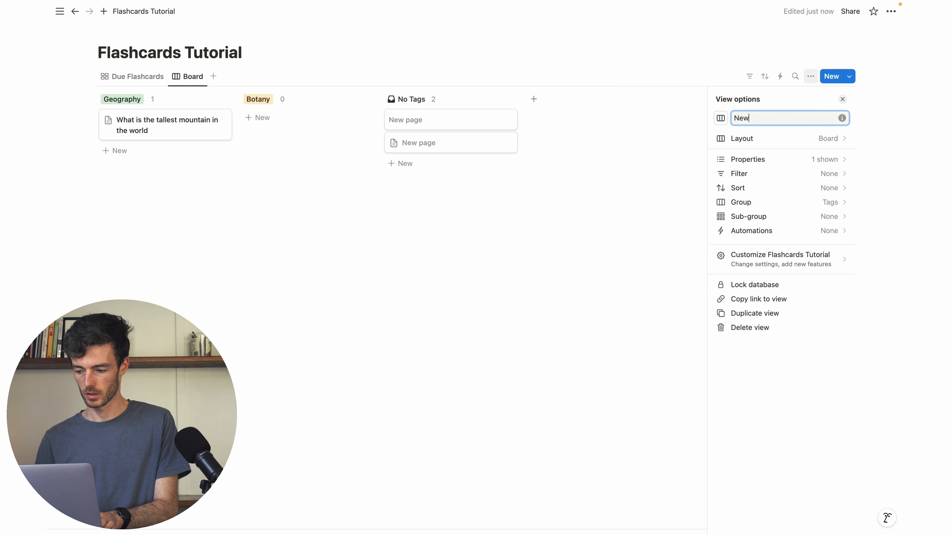
type("Flashcards")
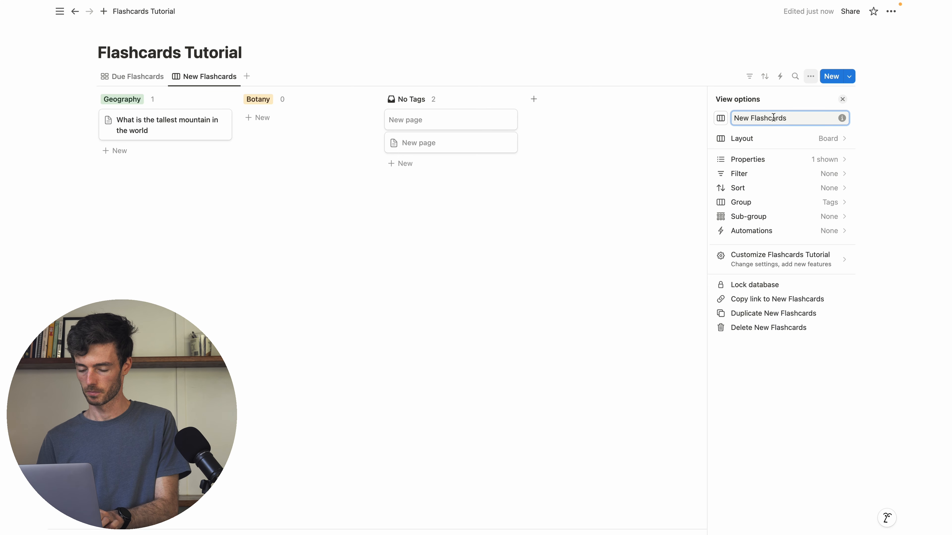
left_click(186, 160)
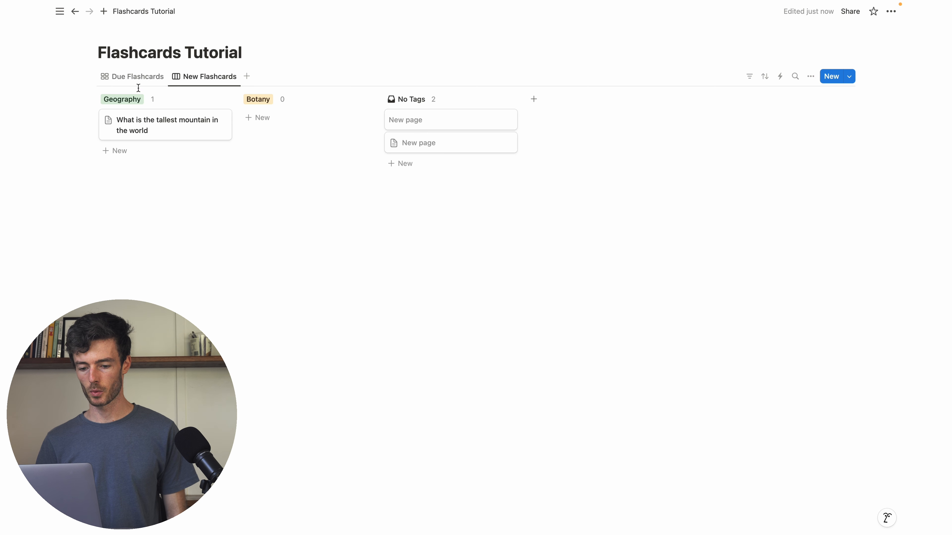
Check the review dates and Memory value of the tallest mountain flashcard from the Due Flashcards view, and close the card
left_click(135, 78)
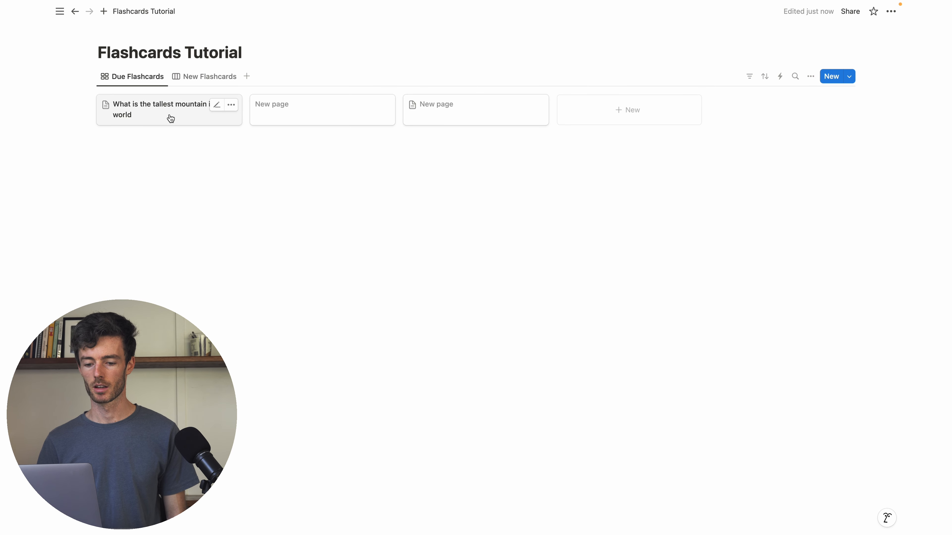
left_click(153, 112)
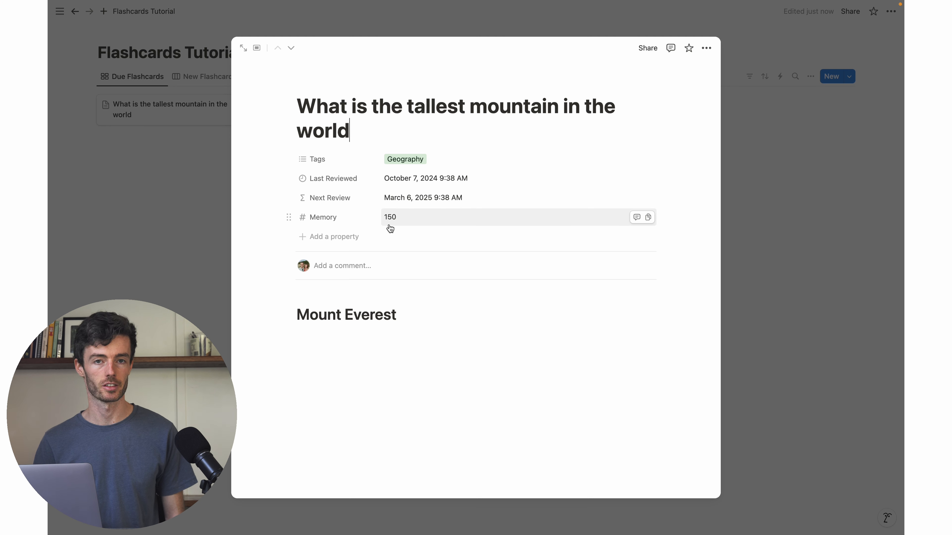
left_click(142, 225)
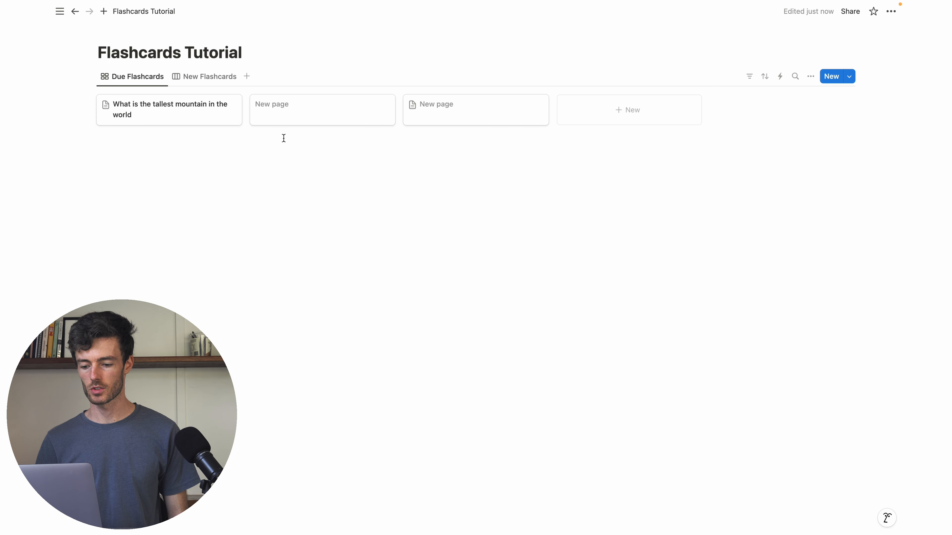
left_click(749, 79)
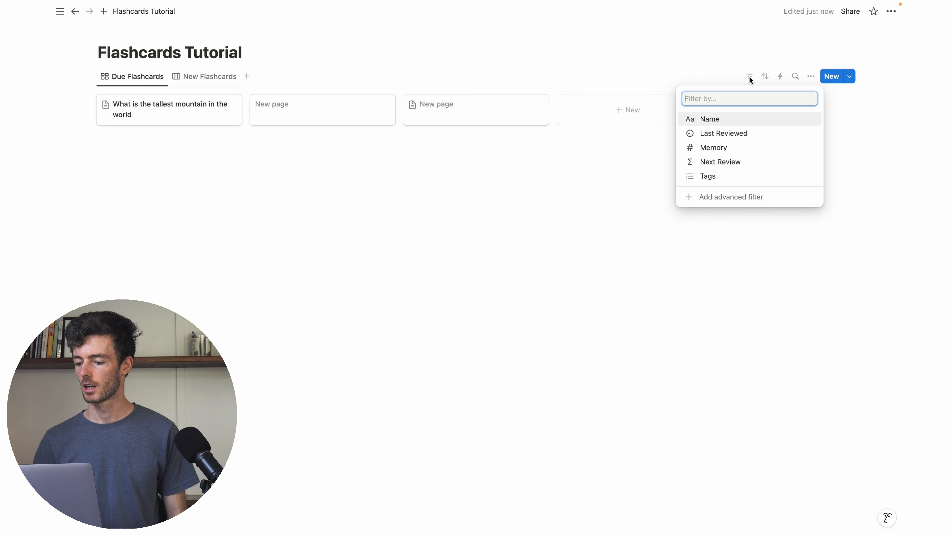
left_click(746, 78)
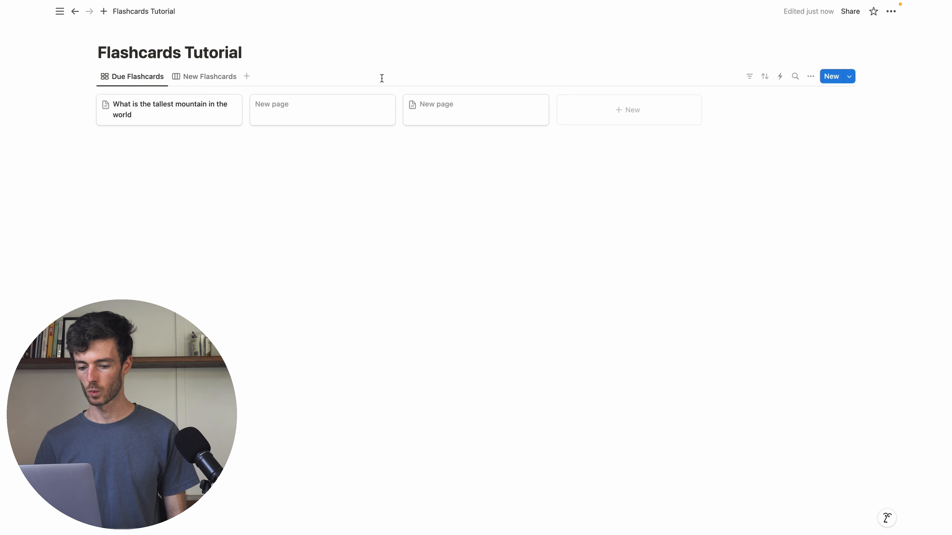
left_click(208, 81)
left_click(130, 75)
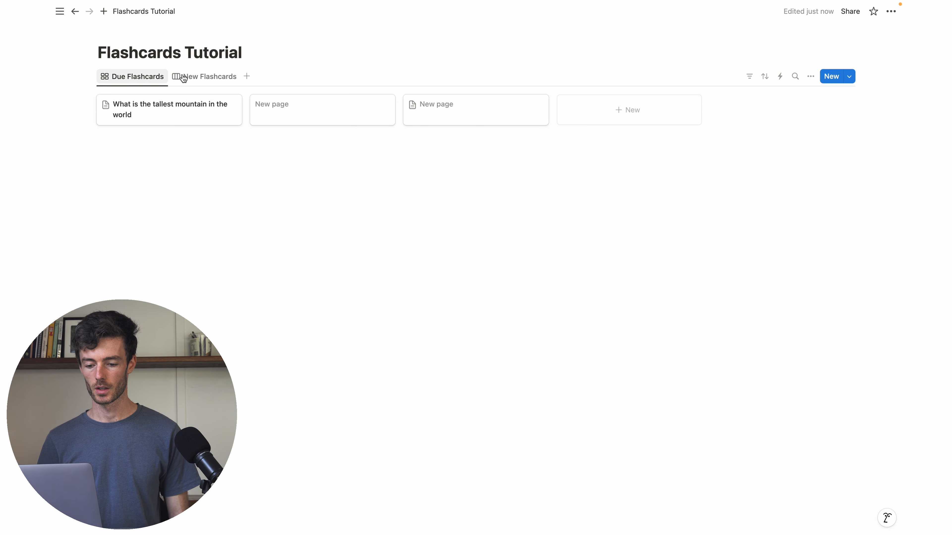
left_click(206, 79)
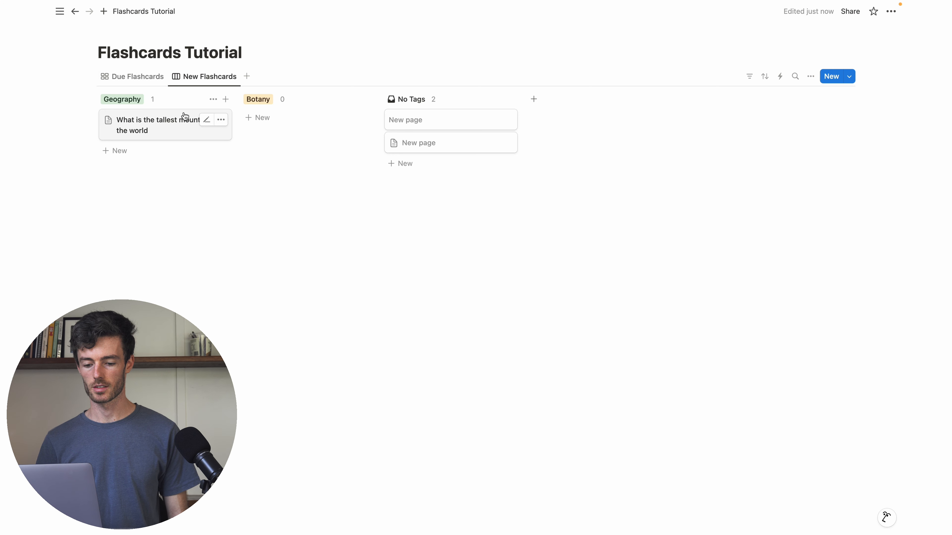
left_click(132, 80)
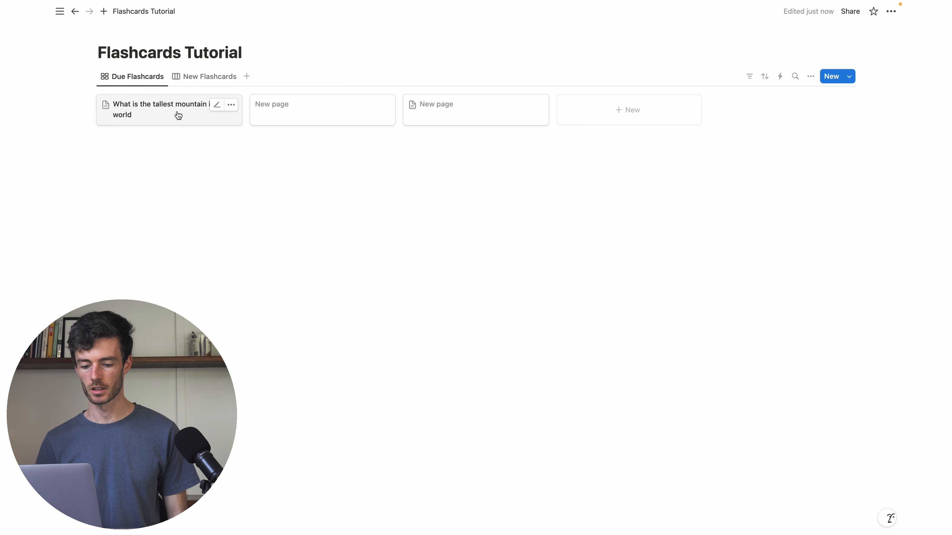
Name the first untitled card in the No Tags group of the New Flashcards view "Hello"
left_click(194, 77)
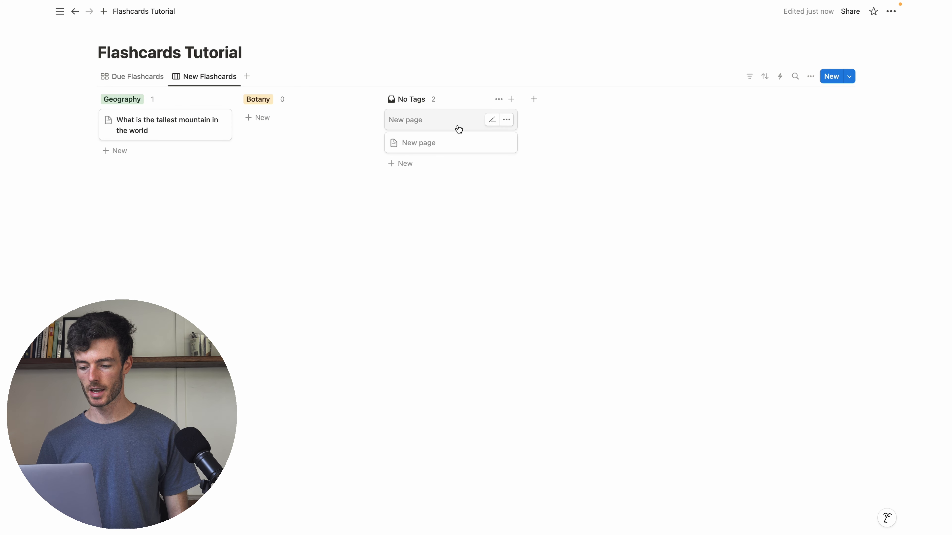
left_click(492, 120)
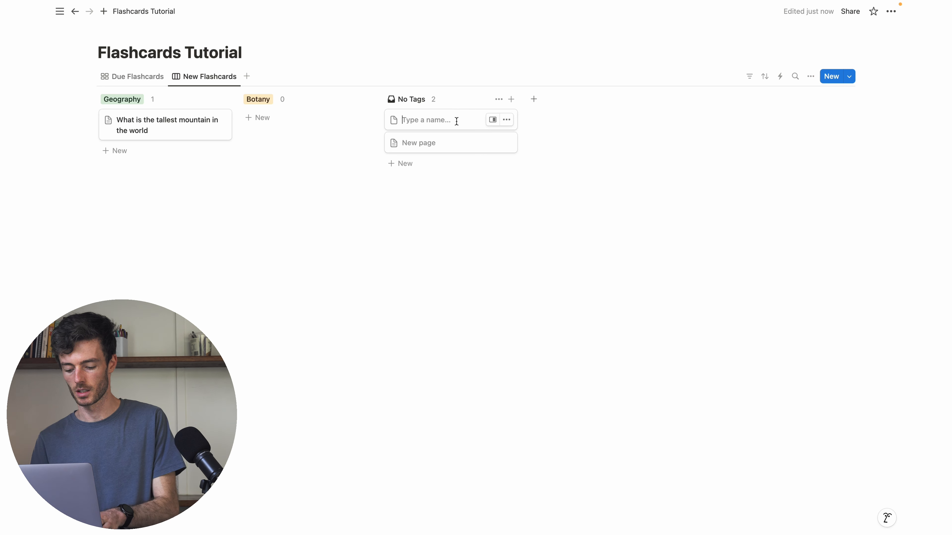
type("Hello")
key("Escape")
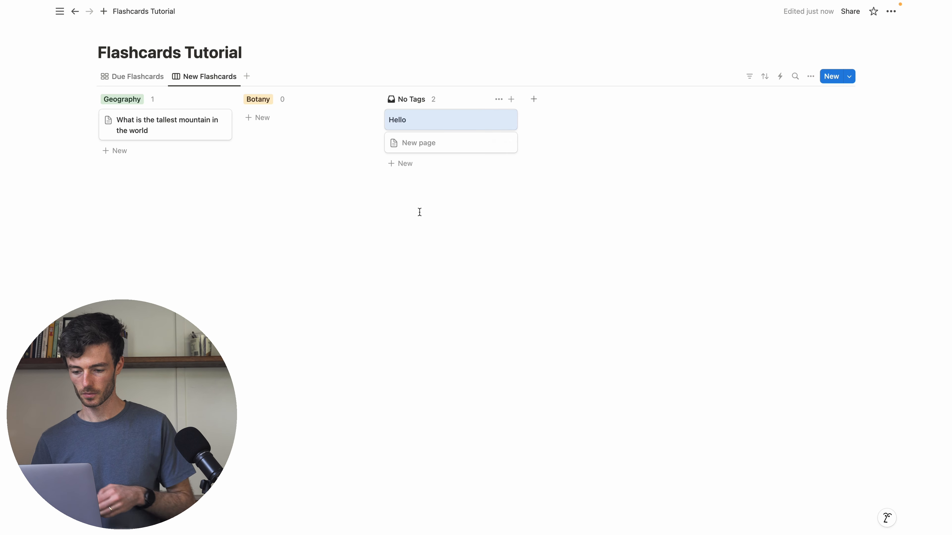
Compare the cards in the Due Flashcards and New Flashcards views, finishing on Due Flashcards
left_click(131, 77)
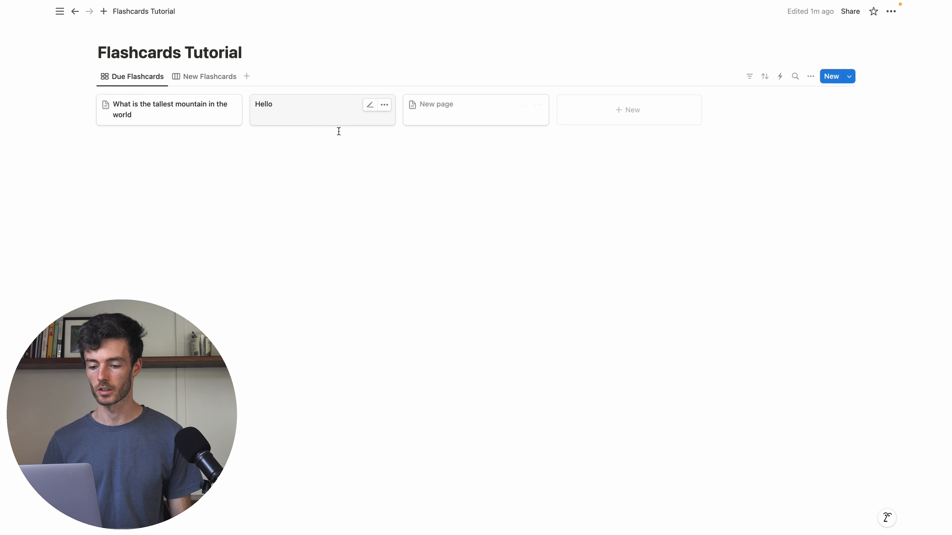
left_click(191, 80)
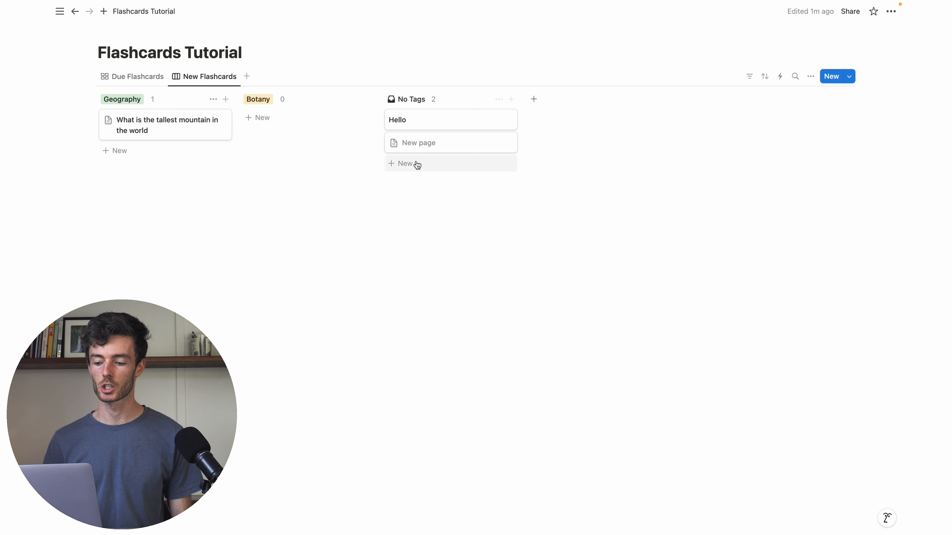
left_click(133, 77)
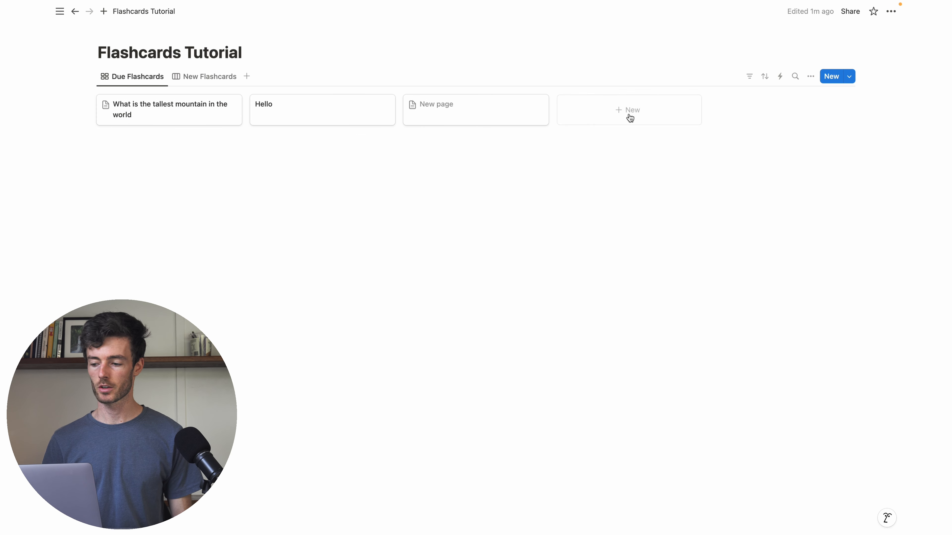
Add an advanced filter to the Due Flashcards view with a rule based on the Next Review property
left_click(750, 77)
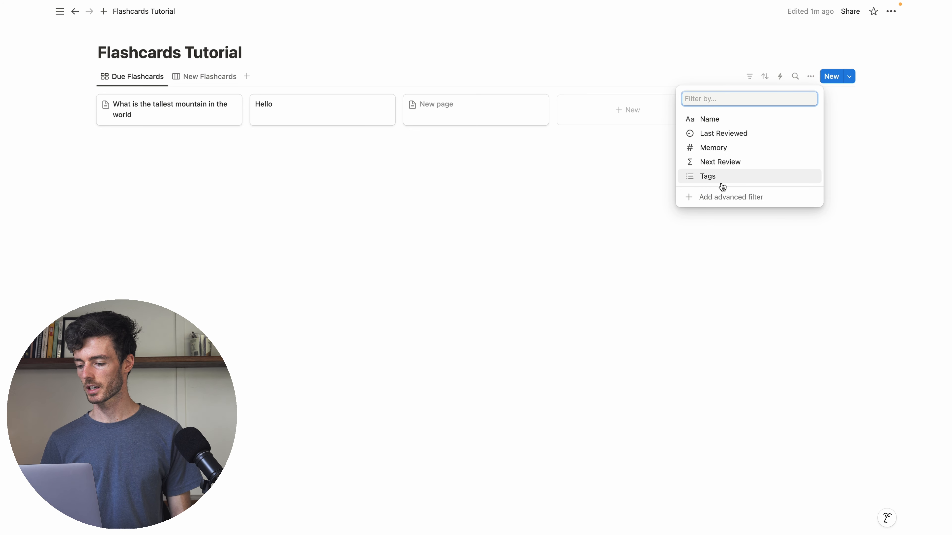
left_click(718, 198)
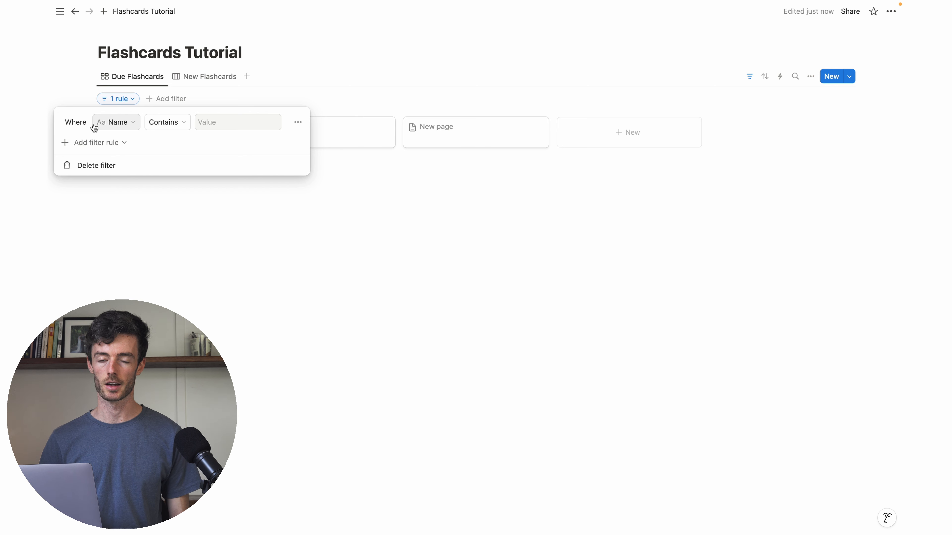
left_click(130, 126)
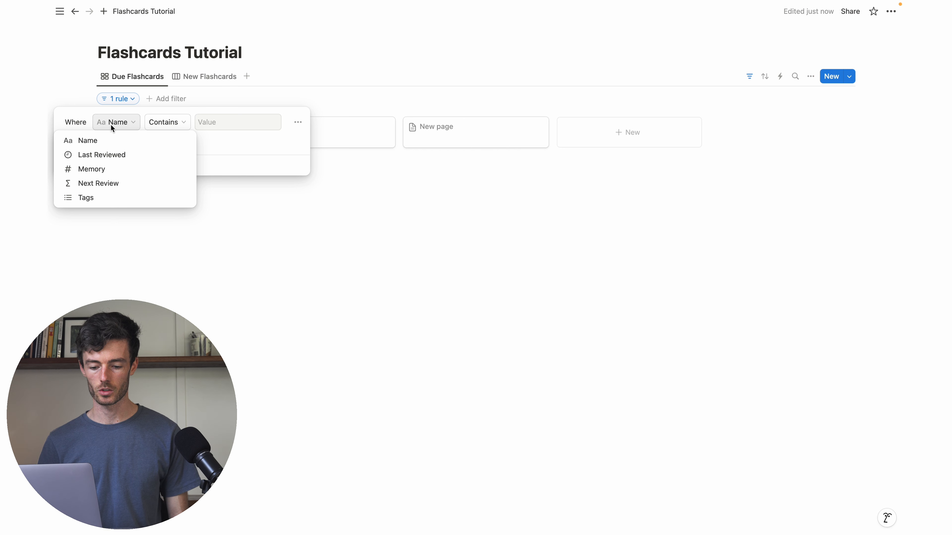
left_click(91, 185)
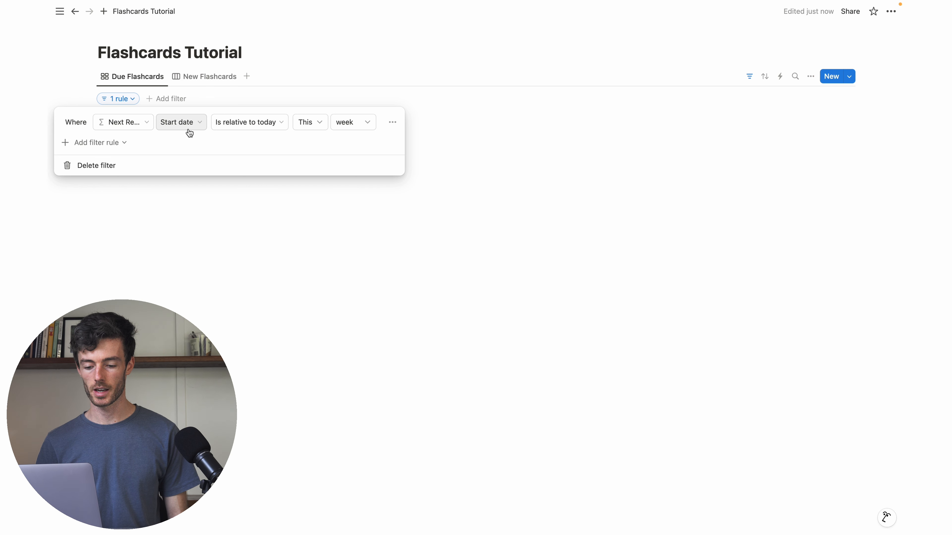
Set the Next Review filter rule to Start date, Is on or before, Today, and close the filter settings
left_click(198, 126)
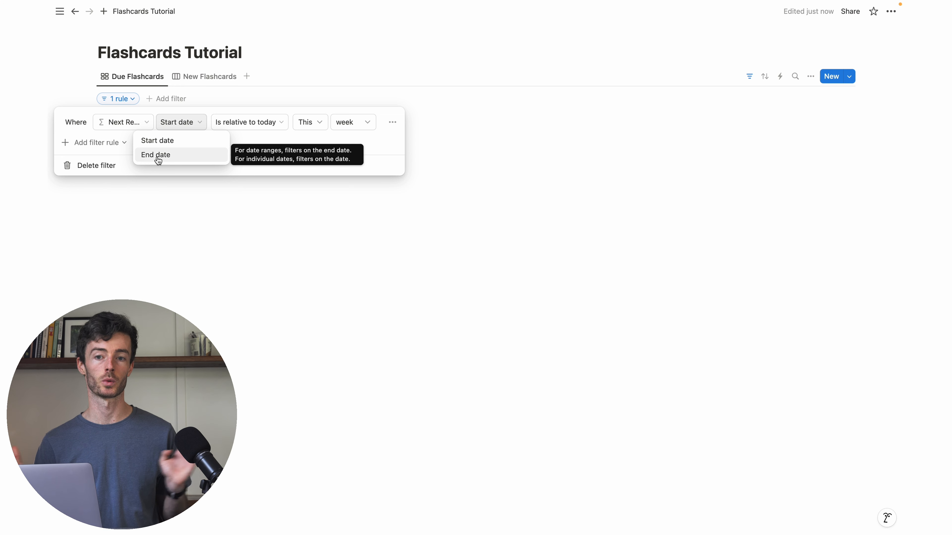
left_click(159, 141)
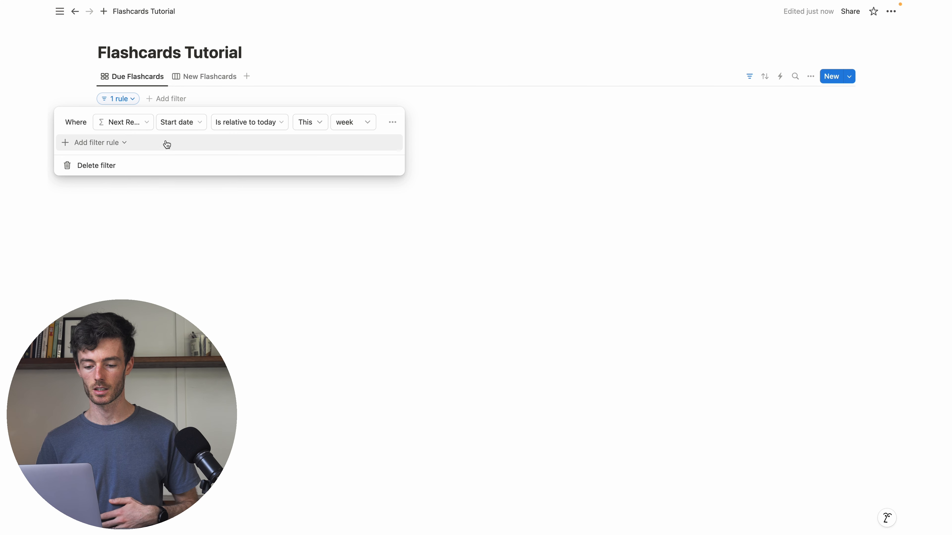
left_click(283, 124)
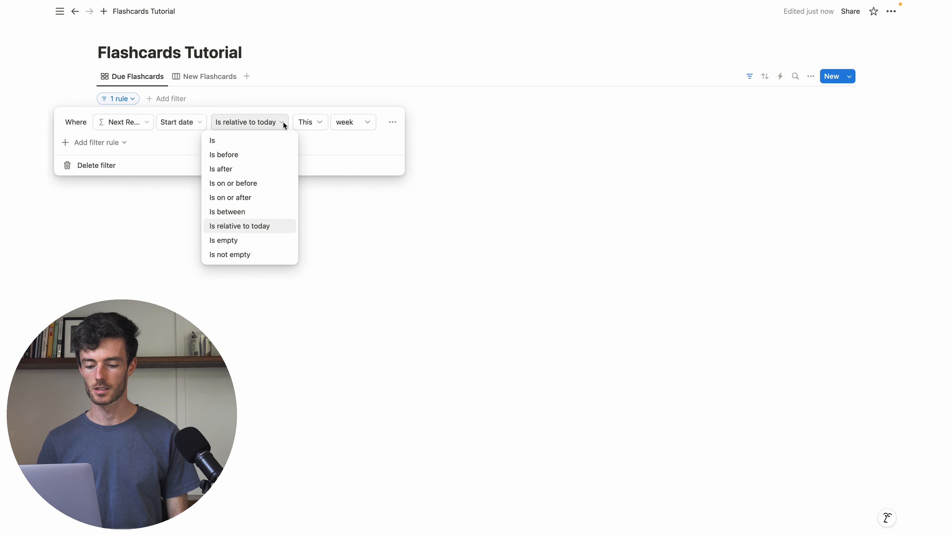
left_click(239, 190)
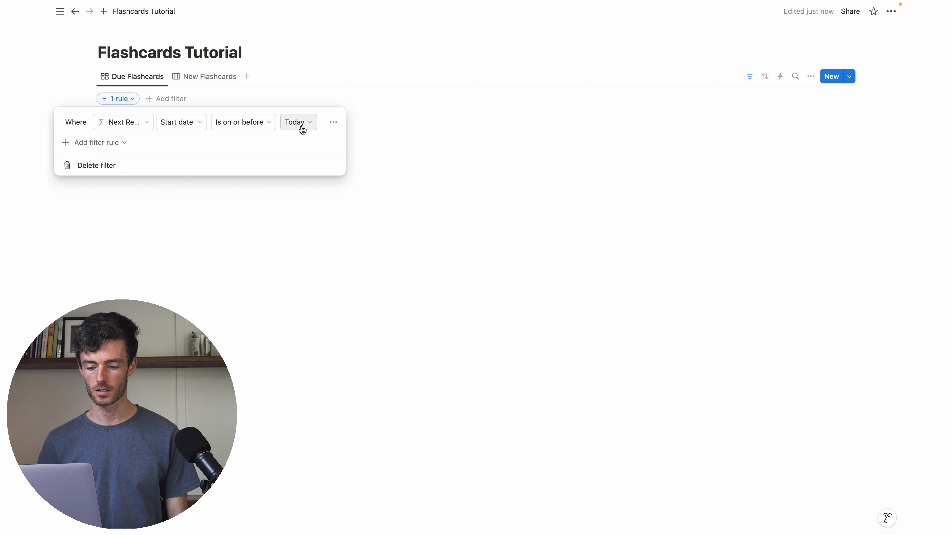
left_click(243, 127)
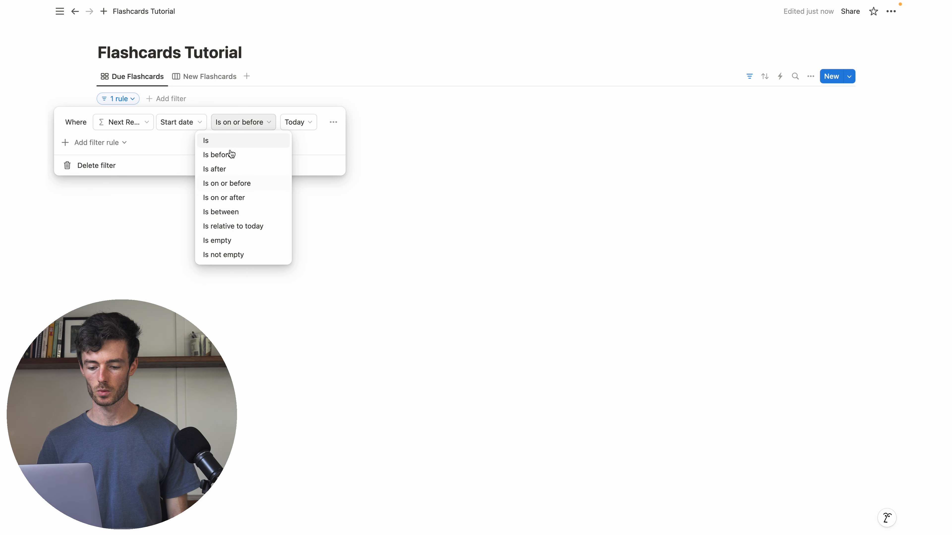
left_click(224, 189)
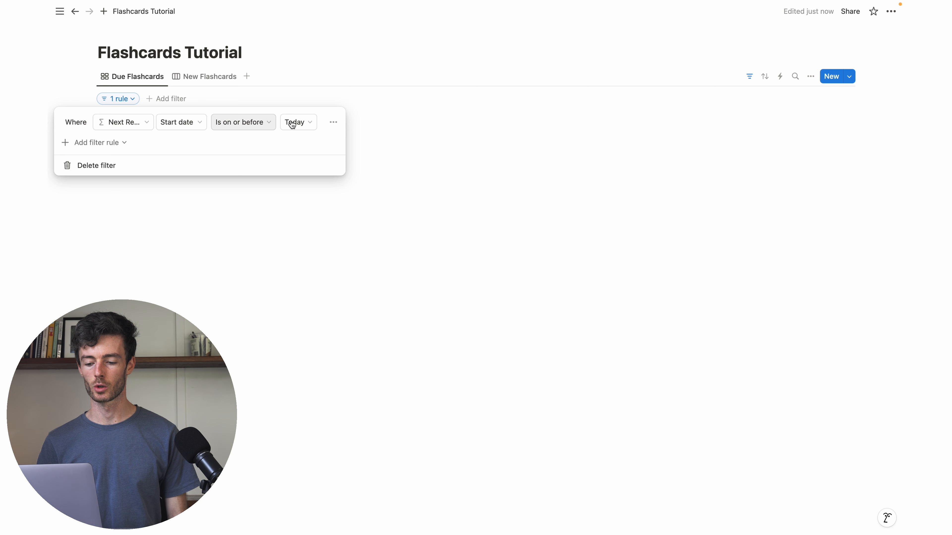
left_click(256, 279)
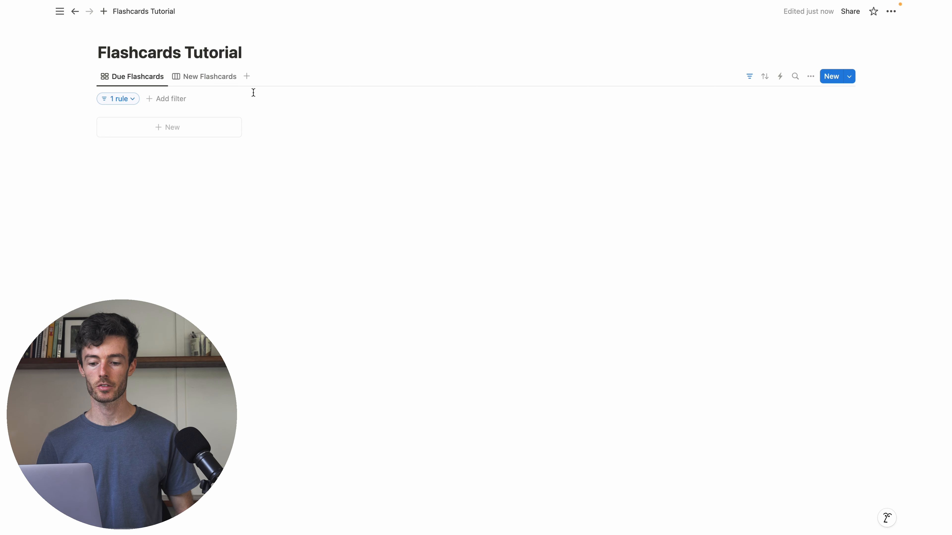
Tag the Hello card in the New Flashcards view with Botany
left_click(204, 76)
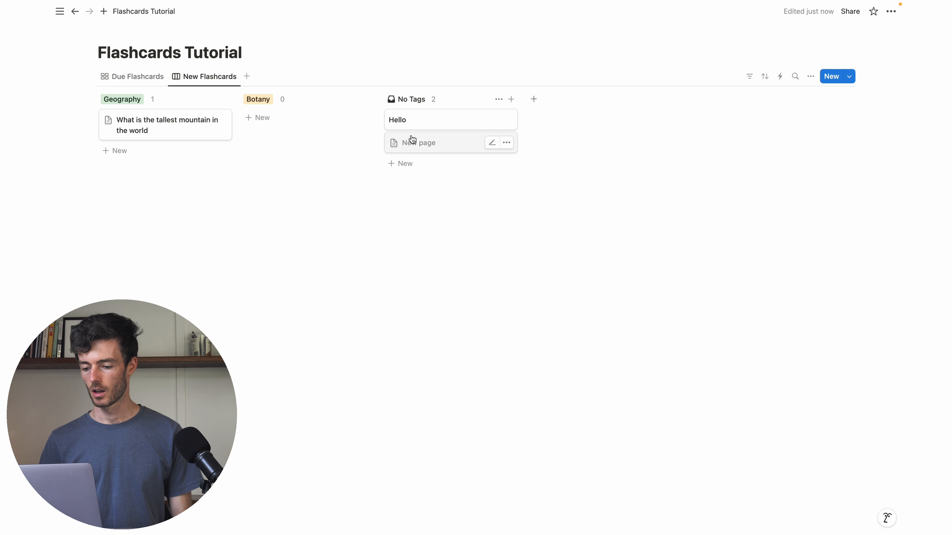
left_click(418, 126)
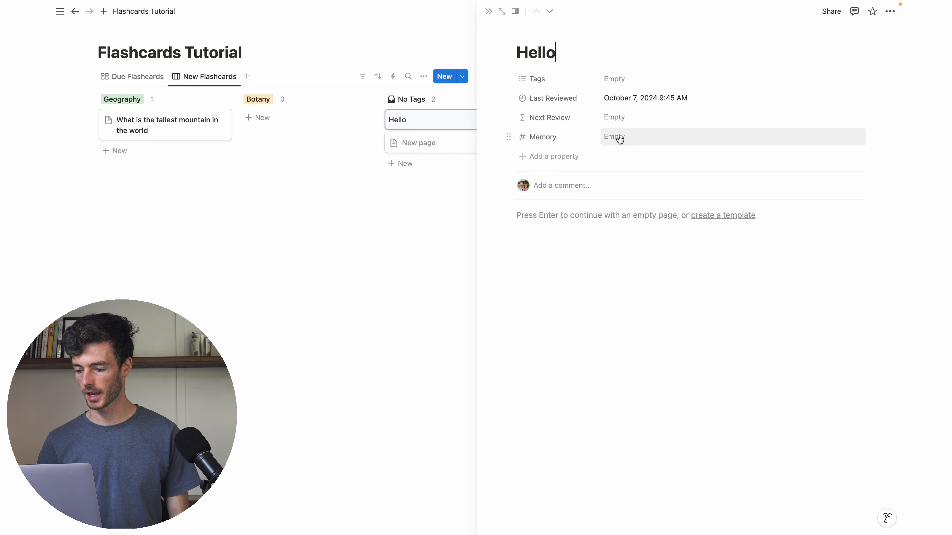
left_click(625, 81)
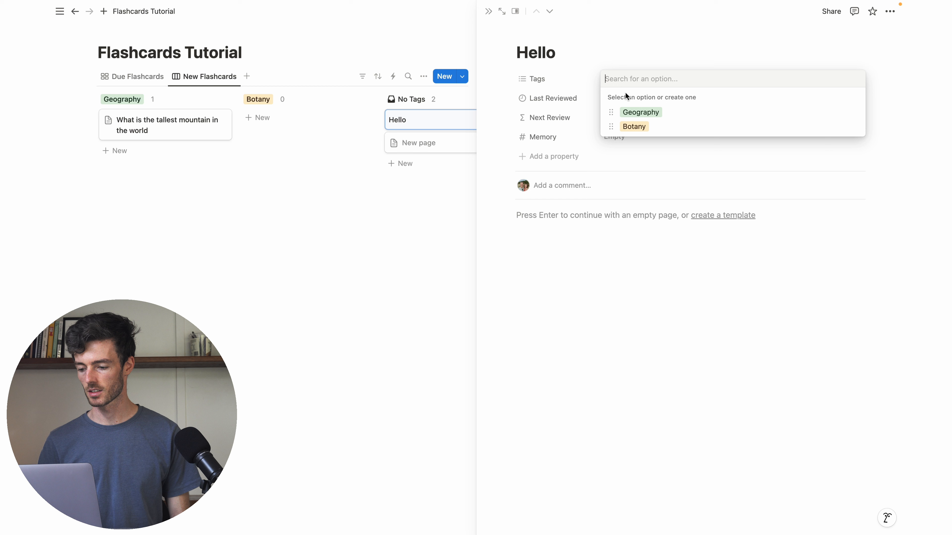
left_click(641, 129)
key("Escape")
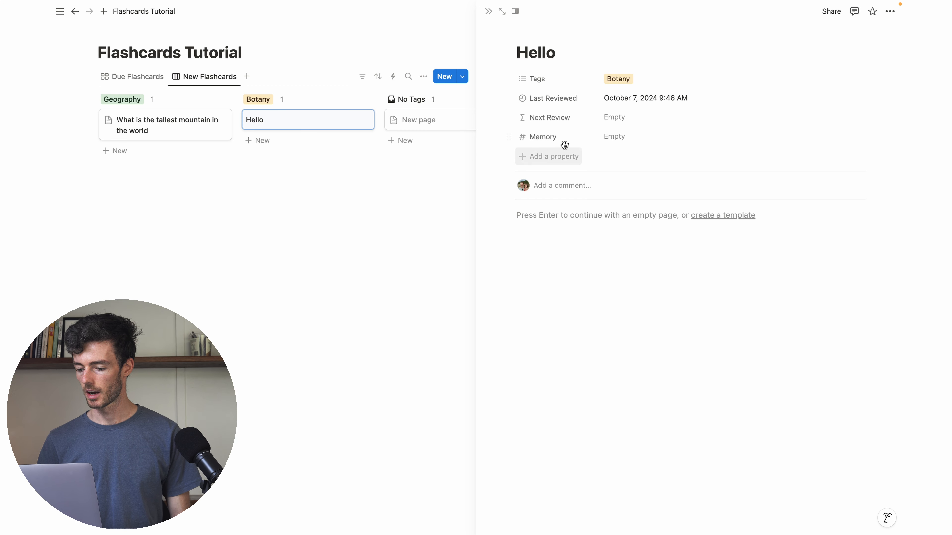
Set the Hello card's Memory to 0, check its Next Review against the current date and time, and close the card
left_click(614, 137)
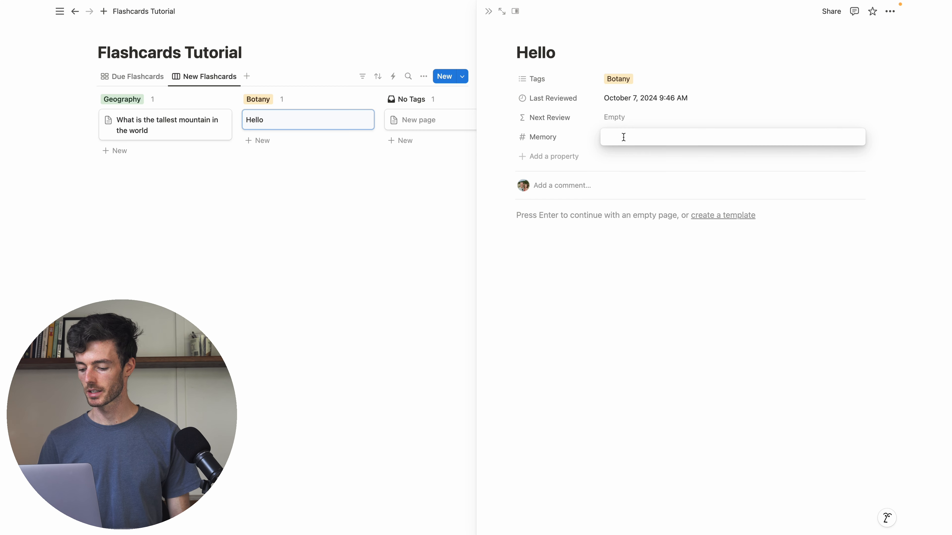
type("0")
key("Return")
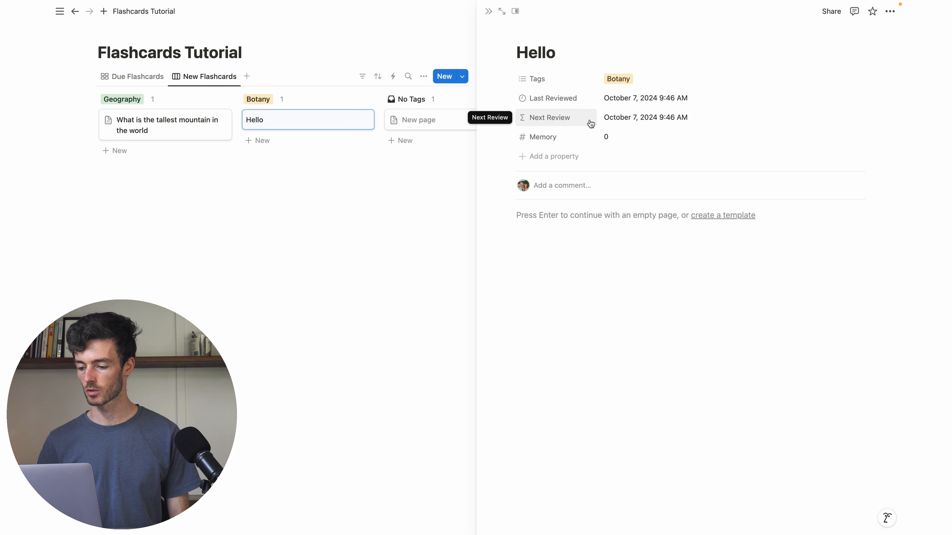
mouse_move(770, 3)
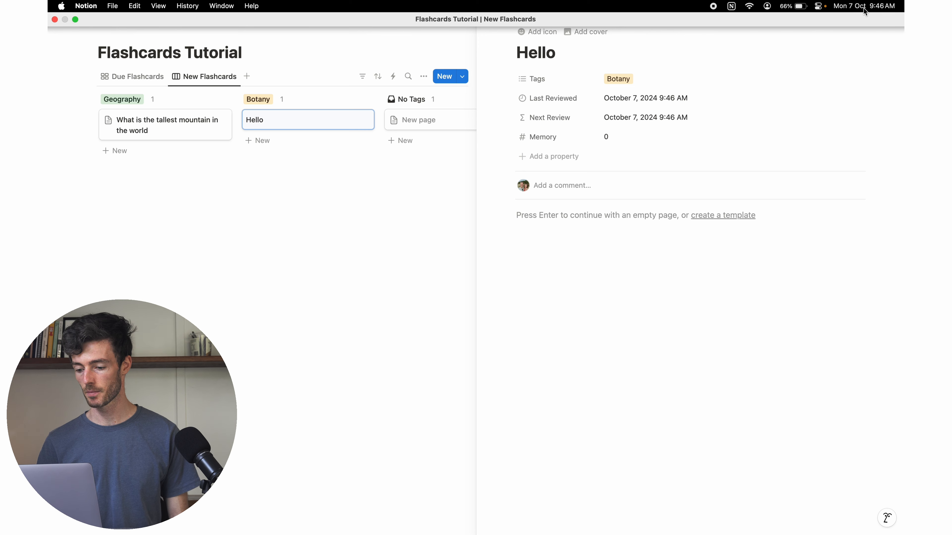
left_click(393, 326)
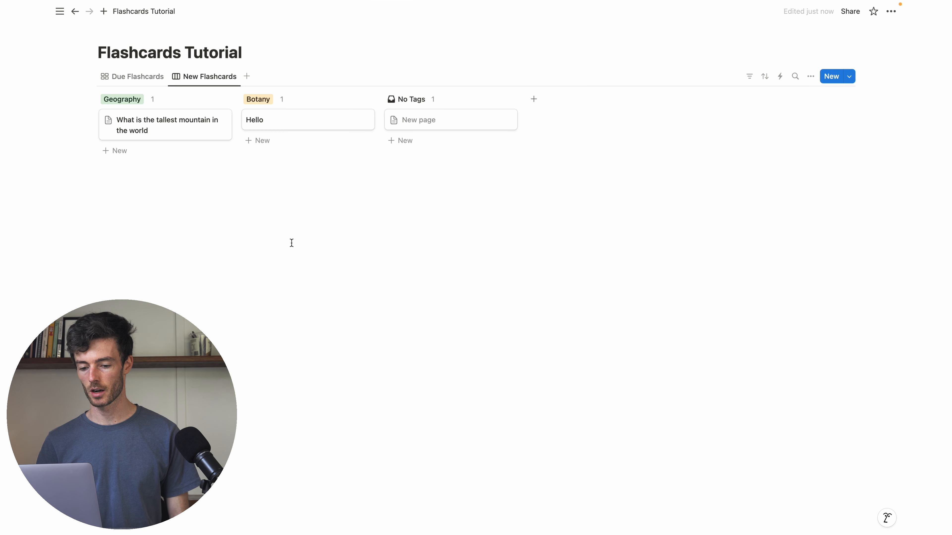
Check the Hello card's Next Review date from the Due Flashcards view and compare it with the view's filter rule
left_click(132, 78)
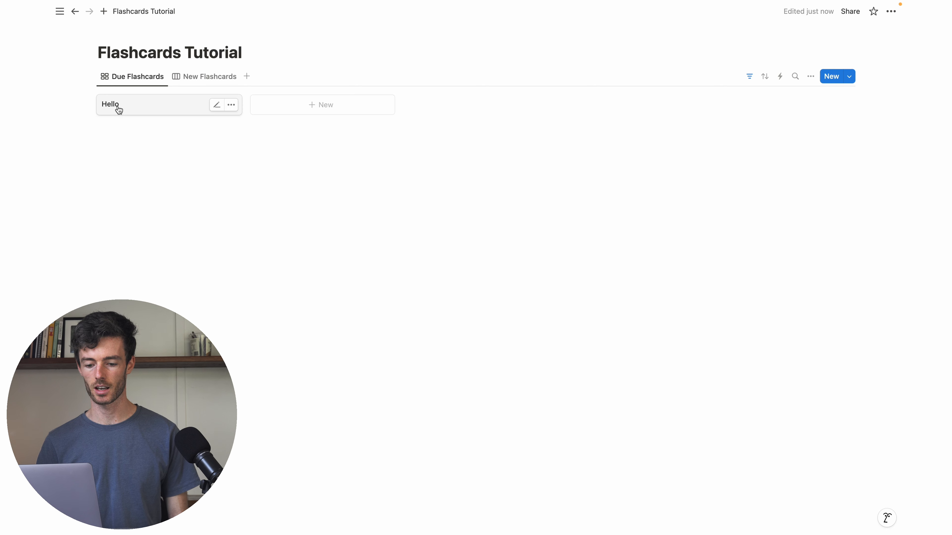
left_click(186, 115)
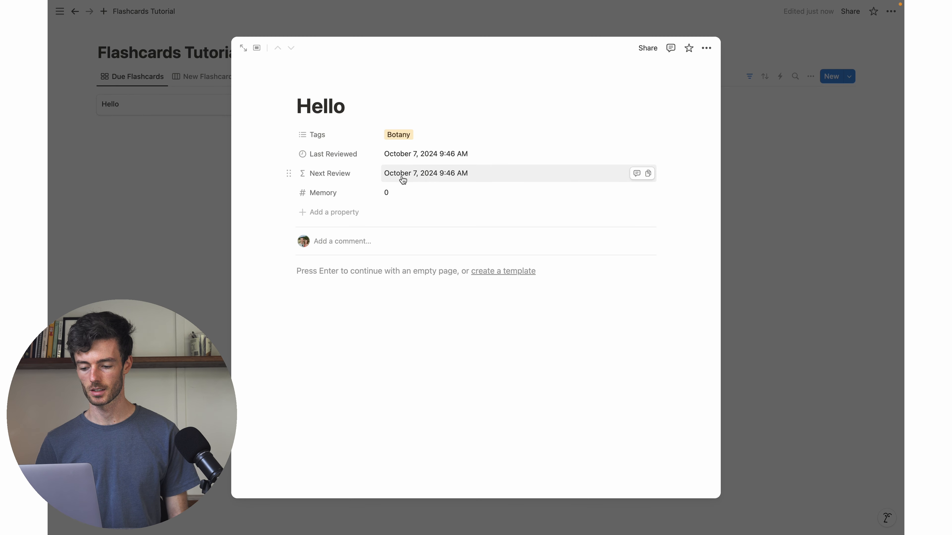
left_click(162, 152)
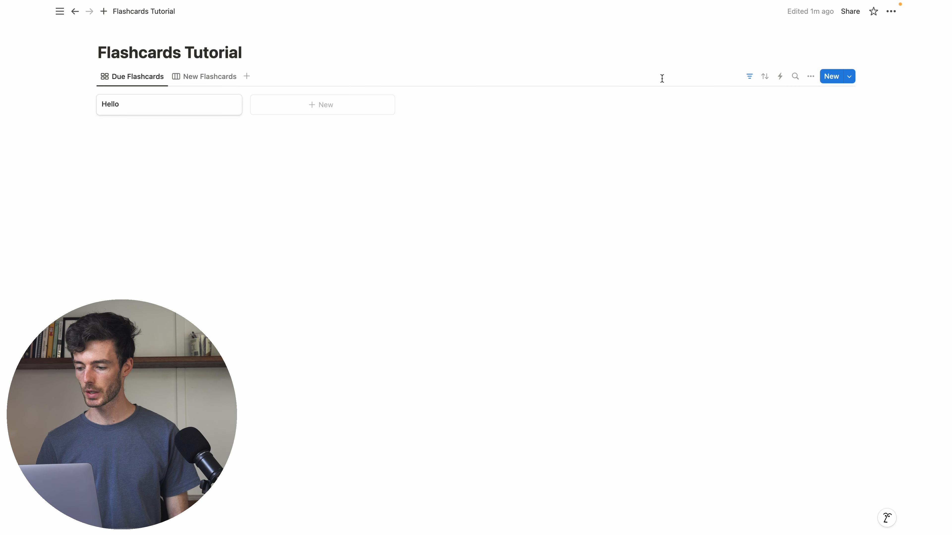
left_click(749, 76)
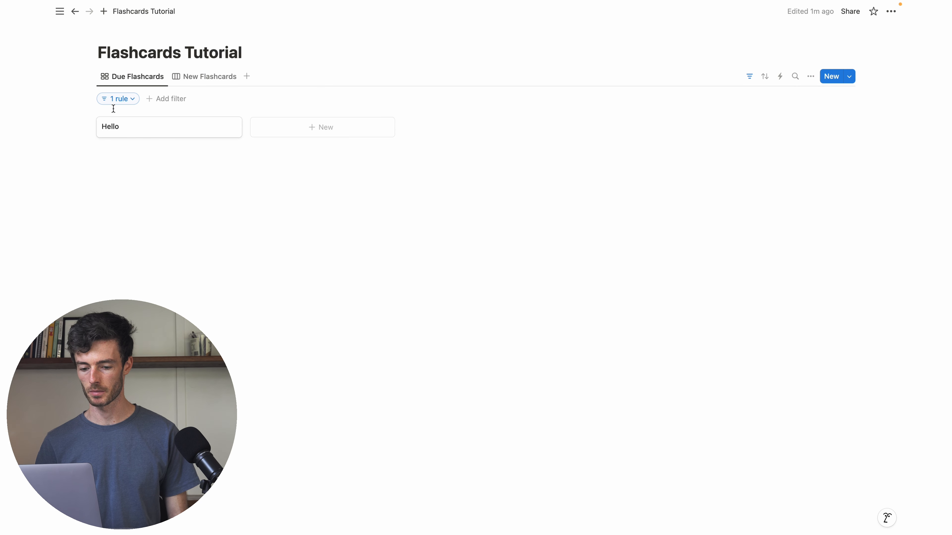
left_click(122, 102)
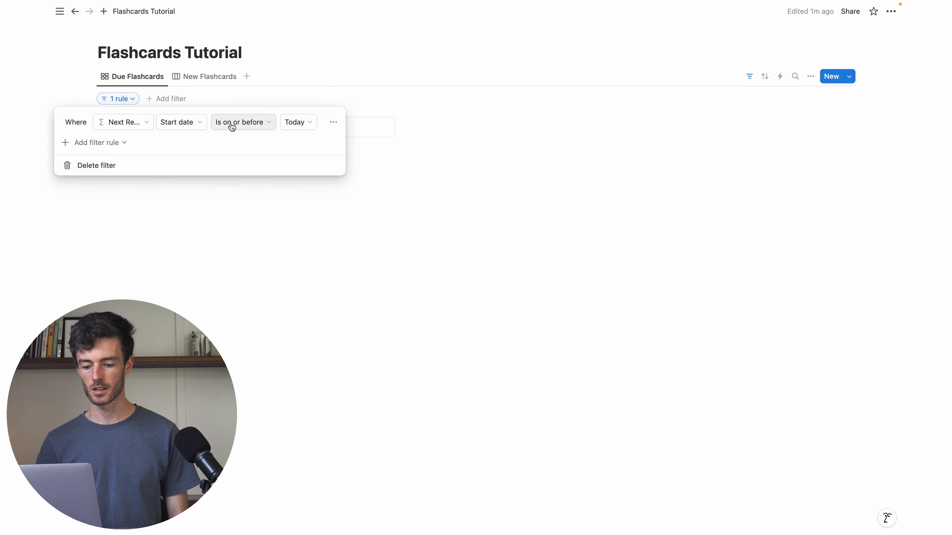
left_click(248, 243)
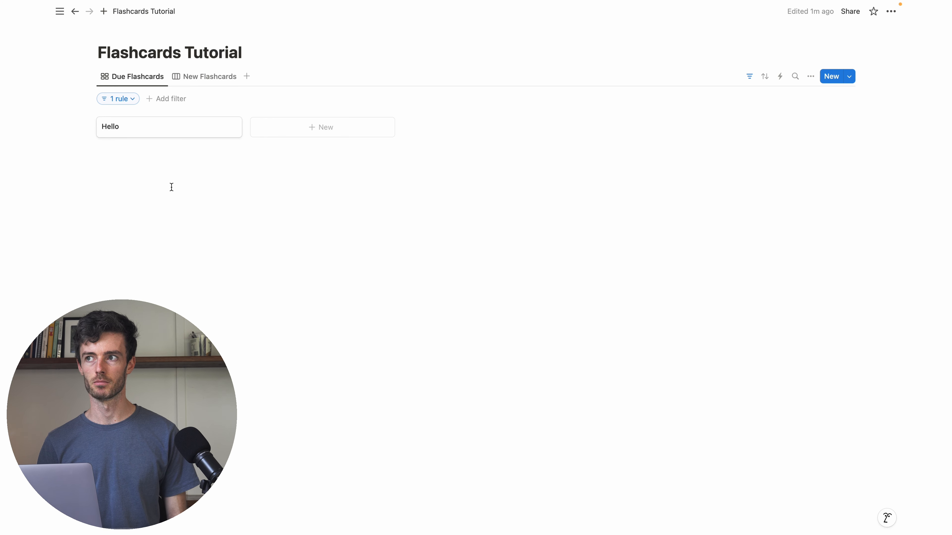
Try the Is condition on the Next Review filter rule and restore Is on or before
left_click(124, 99)
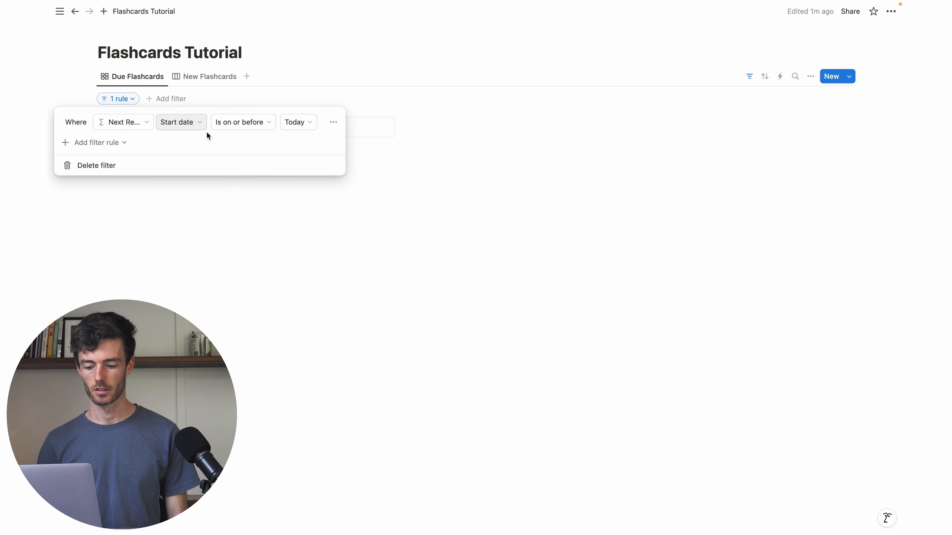
left_click(253, 131)
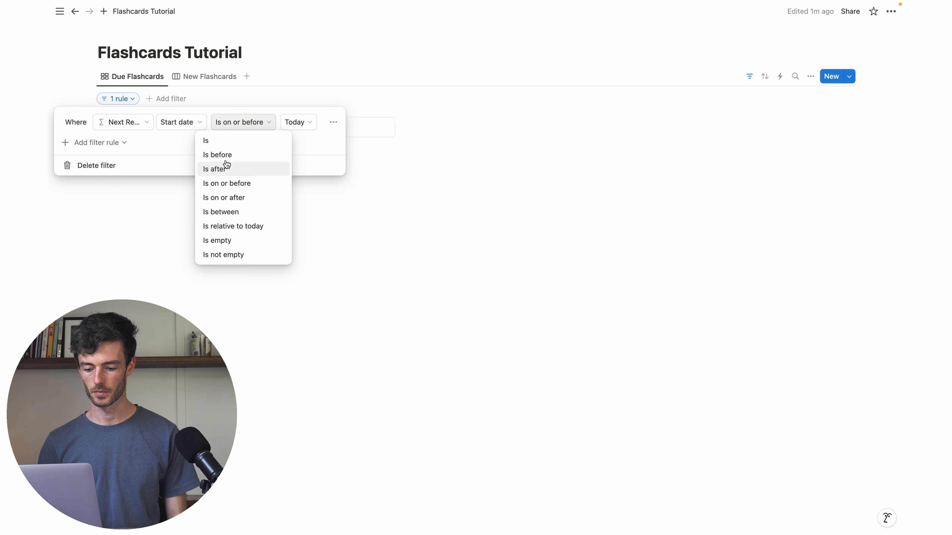
left_click(222, 143)
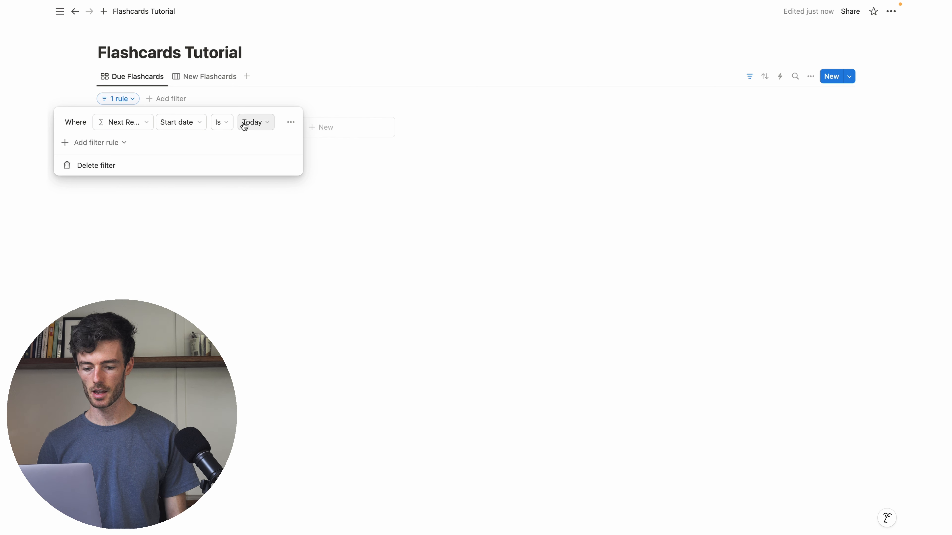
left_click(284, 252)
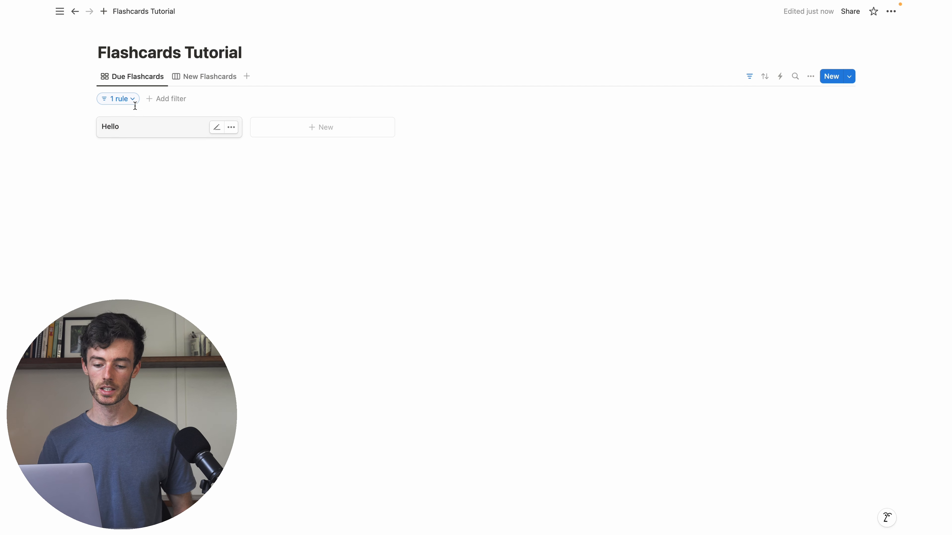
left_click(125, 99)
left_click(228, 127)
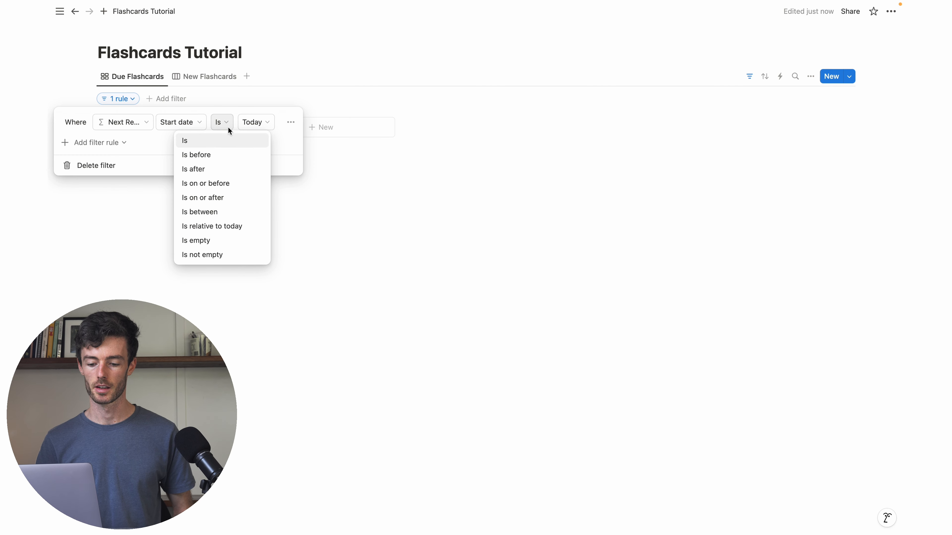
left_click(216, 184)
left_click(204, 102)
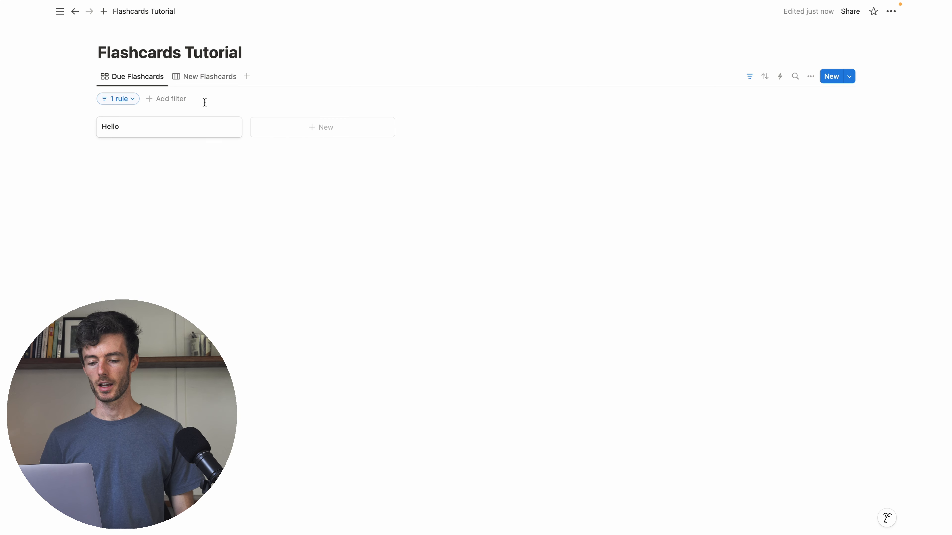
Name the untitled card in the No Tags group of the New Flashcards view "with no memory value" and close it
left_click(198, 79)
left_click(423, 125)
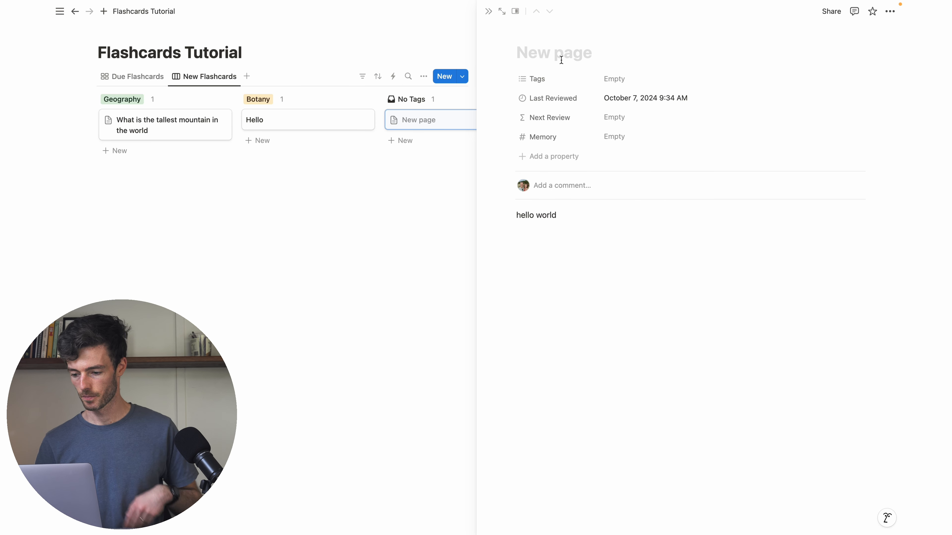
type("with no memory")
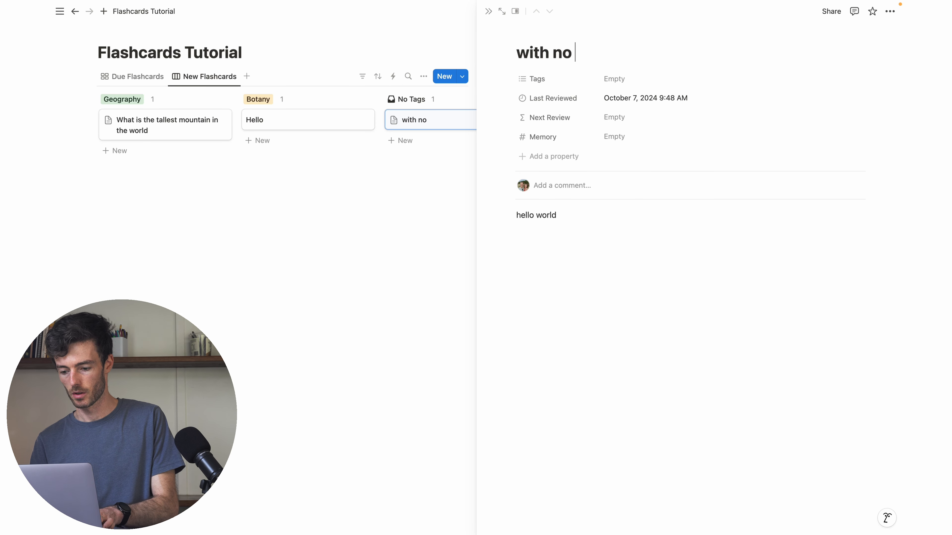
type(" value")
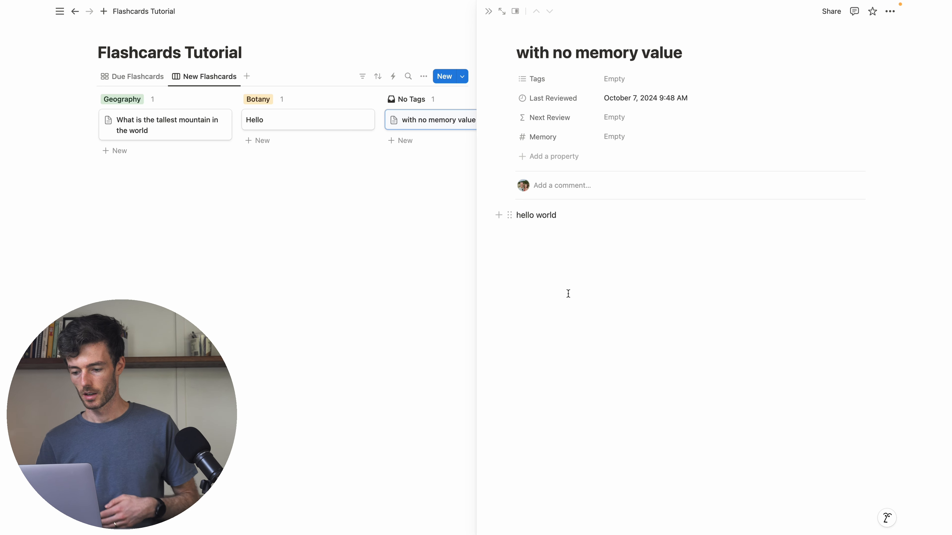
left_click(550, 308)
key("Escape")
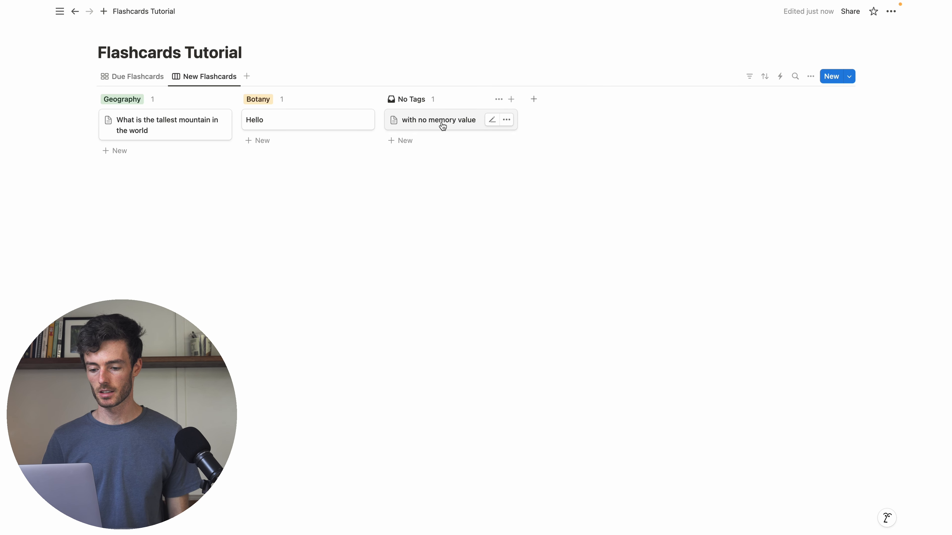
Check the "with no memory value" card's Memory and Next Review properties, and look for the card in the Due Flashcards view
left_click(426, 126)
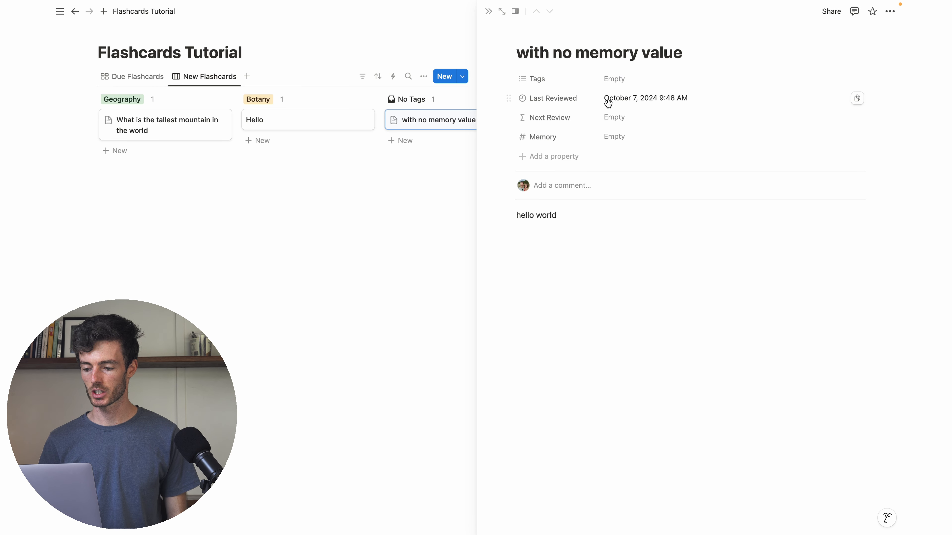
left_click(348, 276)
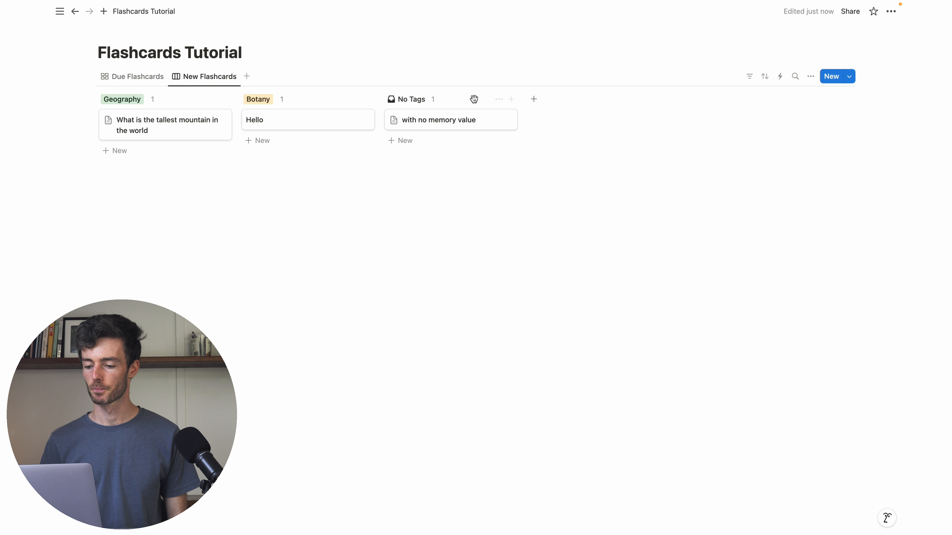
left_click(450, 124)
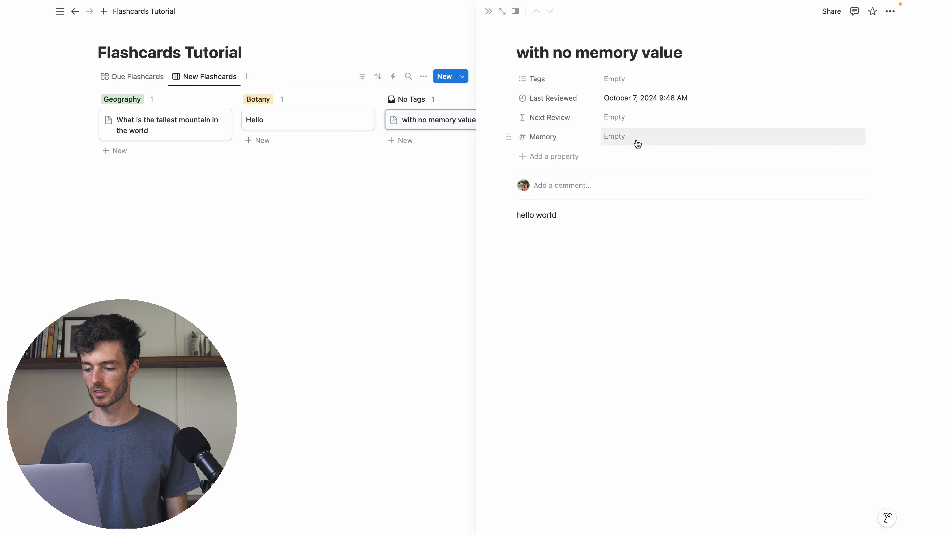
left_click(627, 143)
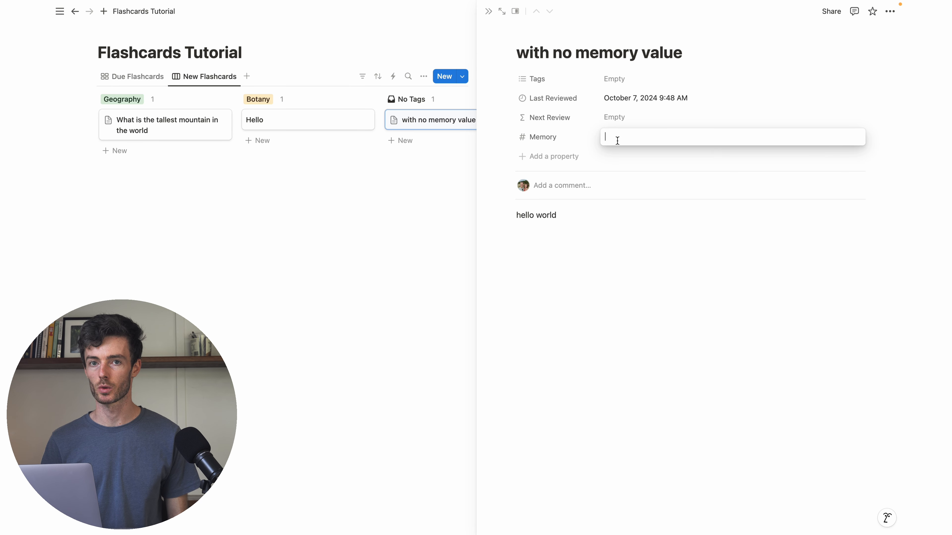
left_click(614, 117)
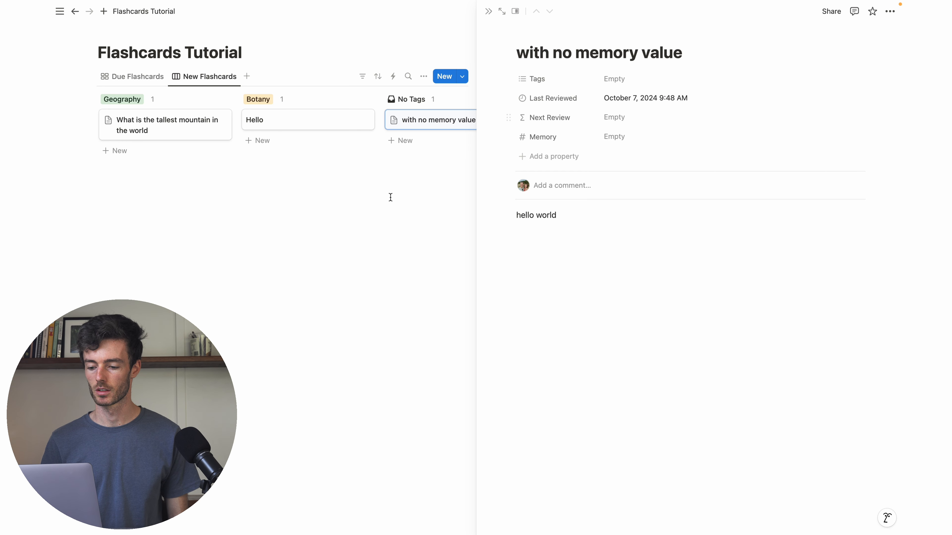
left_click(319, 243)
left_click(125, 78)
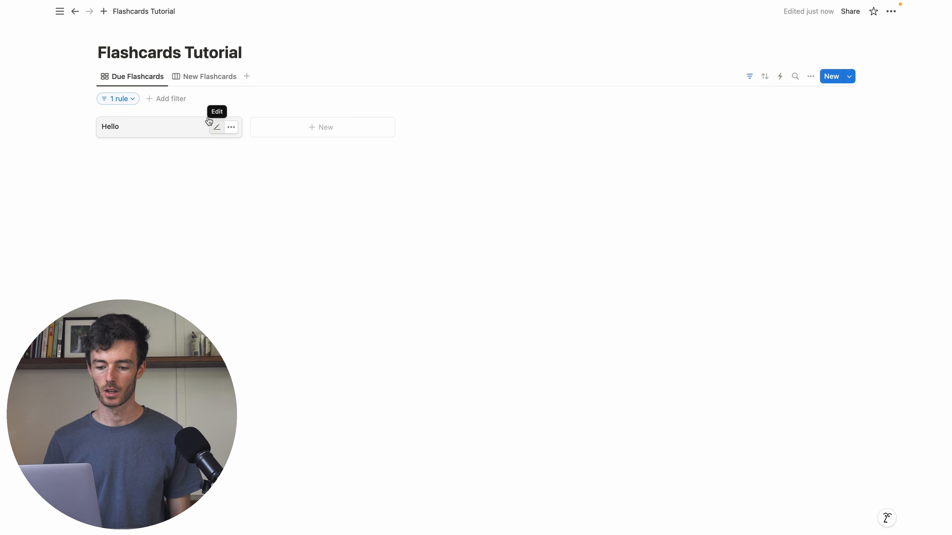
Review the "hello world" body text and the Memory property of the "with no memory value" card in the New Flashcards view
left_click(202, 79)
left_click(443, 123)
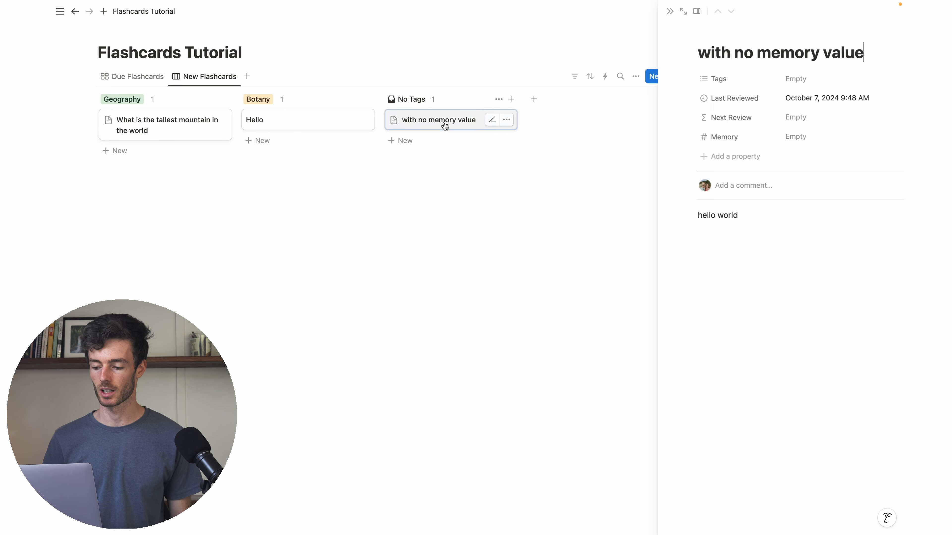
left_click_drag(517, 219, 575, 219)
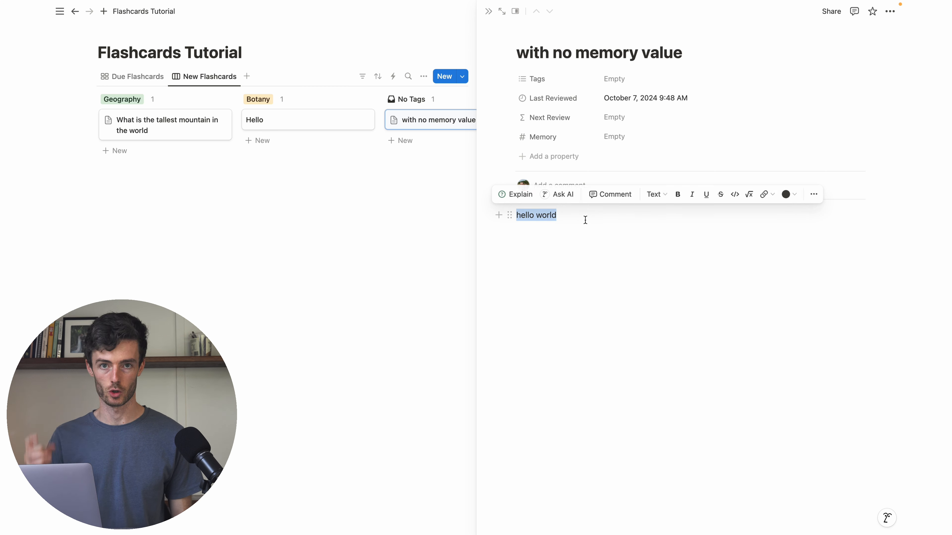
left_click(581, 236)
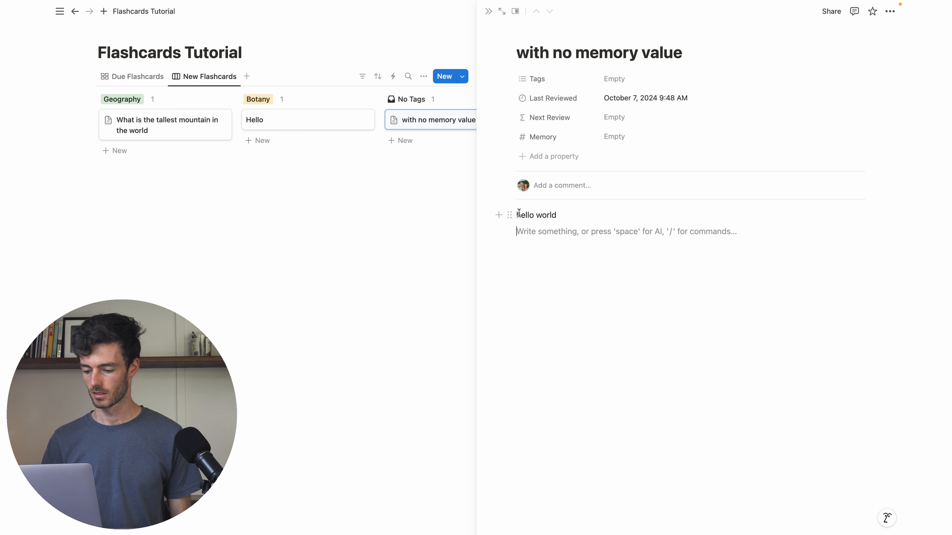
left_click_drag(519, 213, 592, 210)
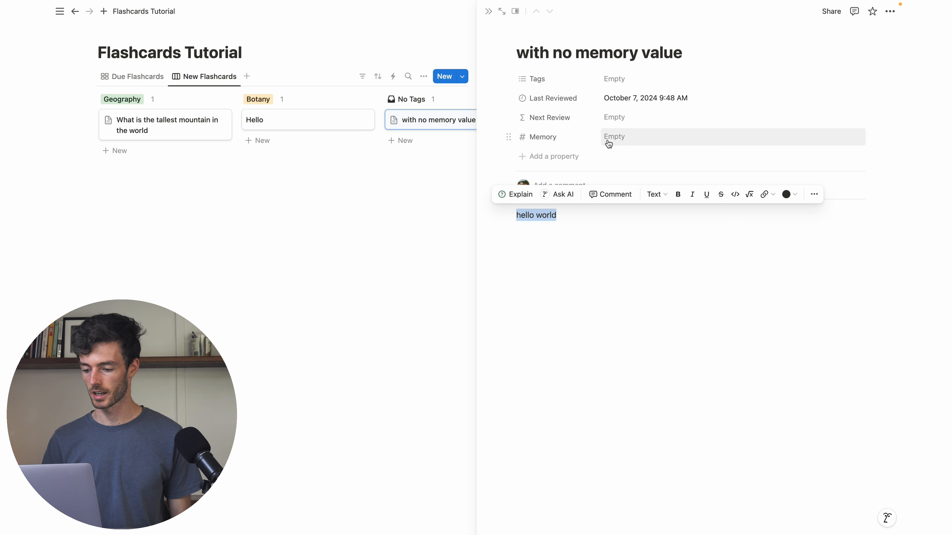
left_click(488, 323)
Add a second rule to the Due Flashcards view's filter and combine it with the Next Review rule using Or
left_click(137, 76)
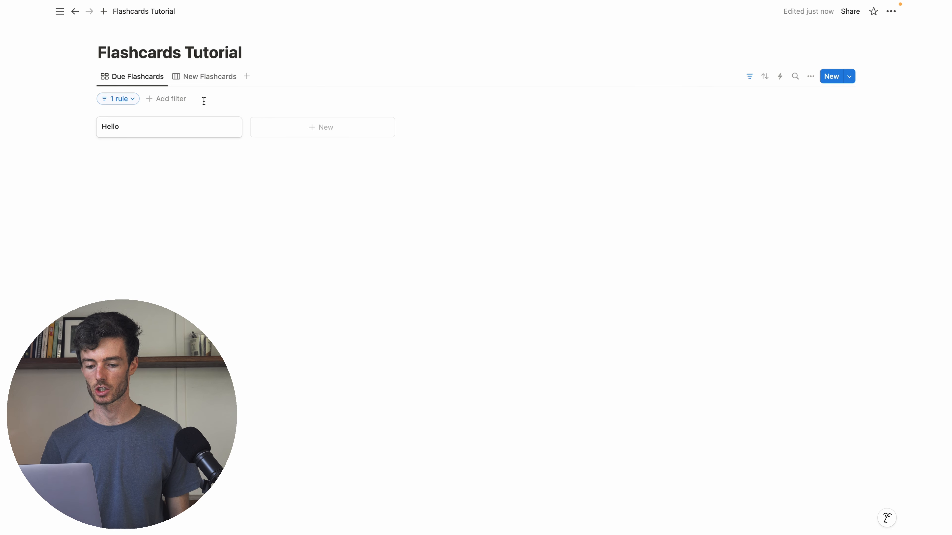
left_click(749, 77)
left_click(751, 78)
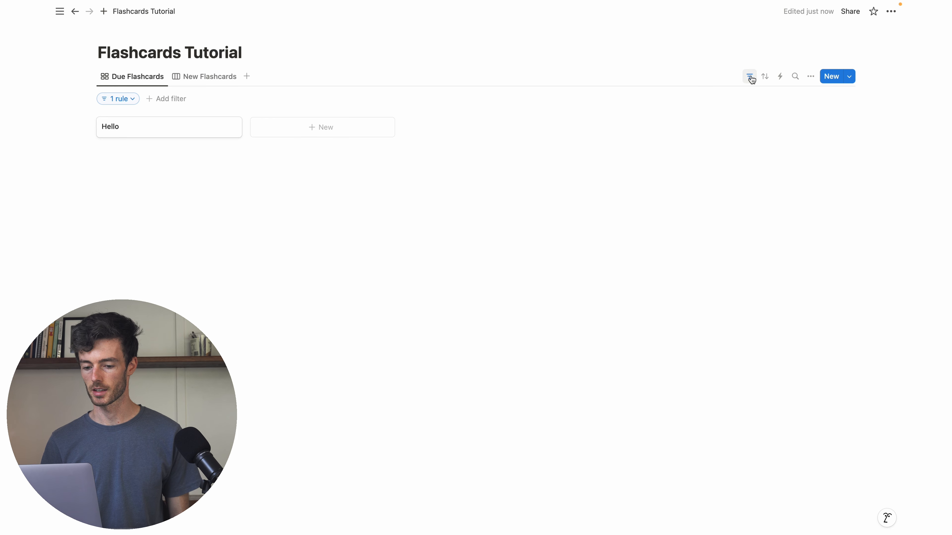
left_click(751, 77)
left_click(750, 77)
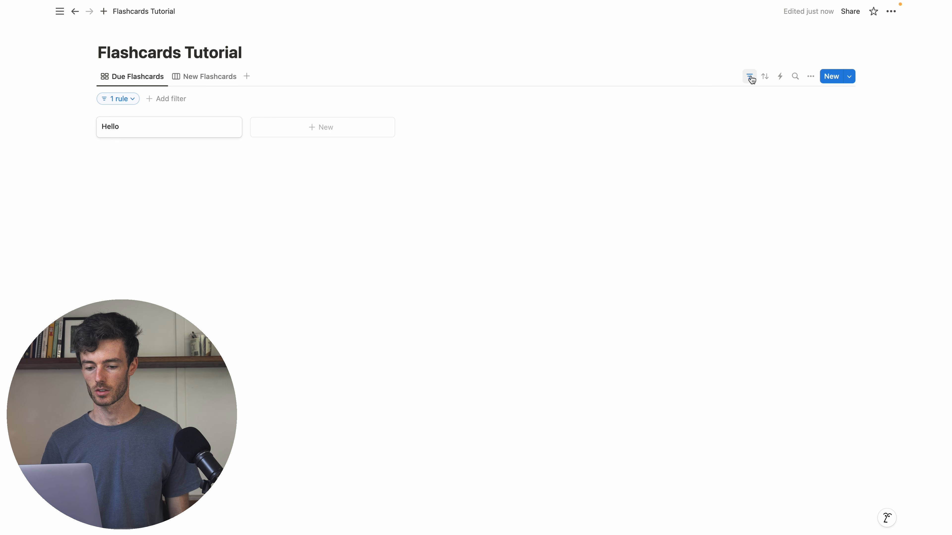
left_click(123, 101)
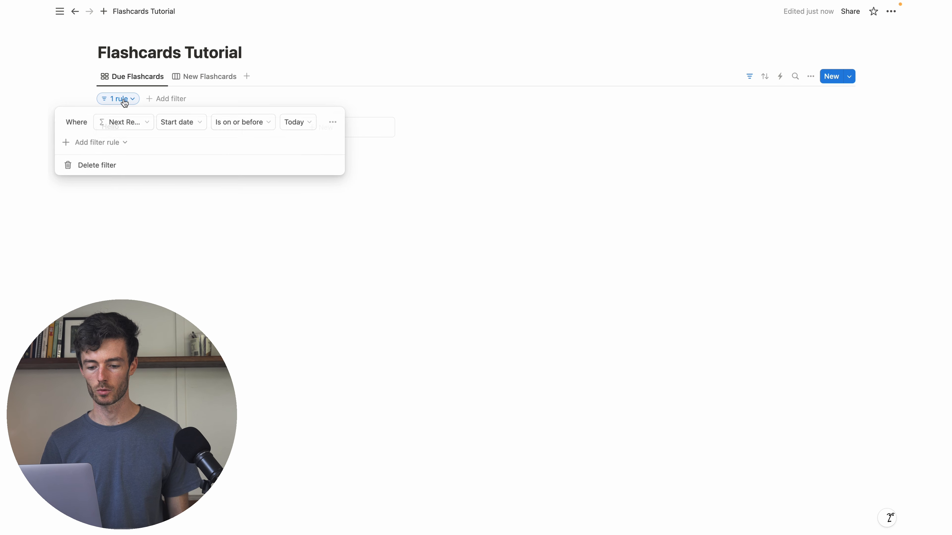
left_click(87, 150)
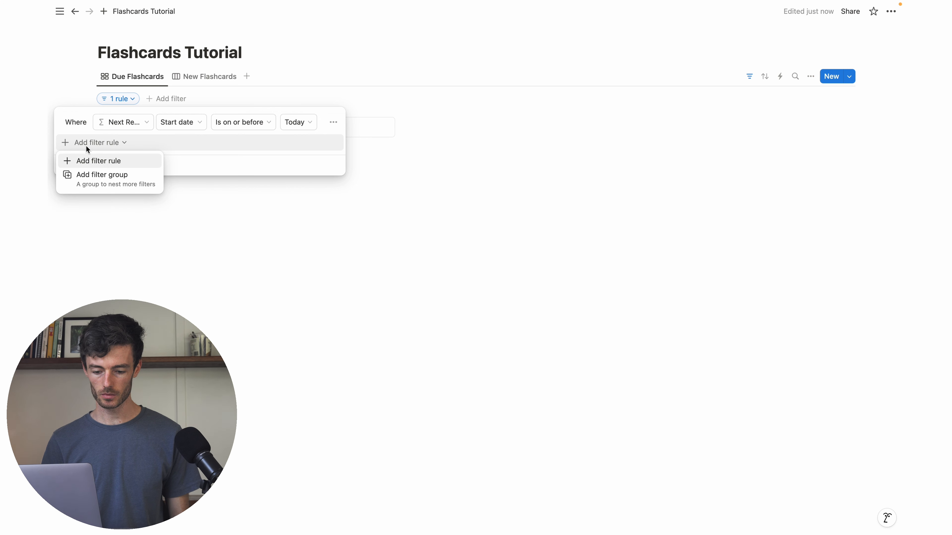
left_click(95, 161)
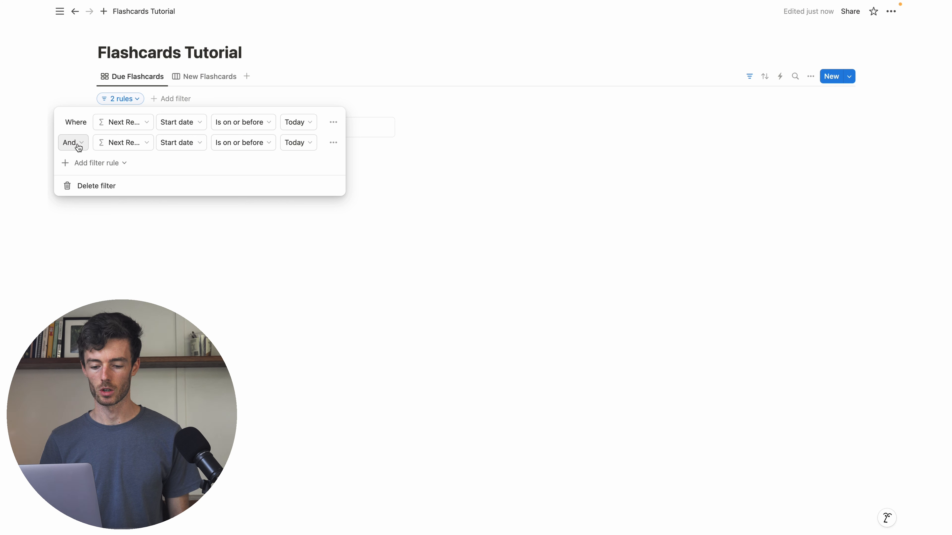
left_click(79, 146)
left_click(89, 188)
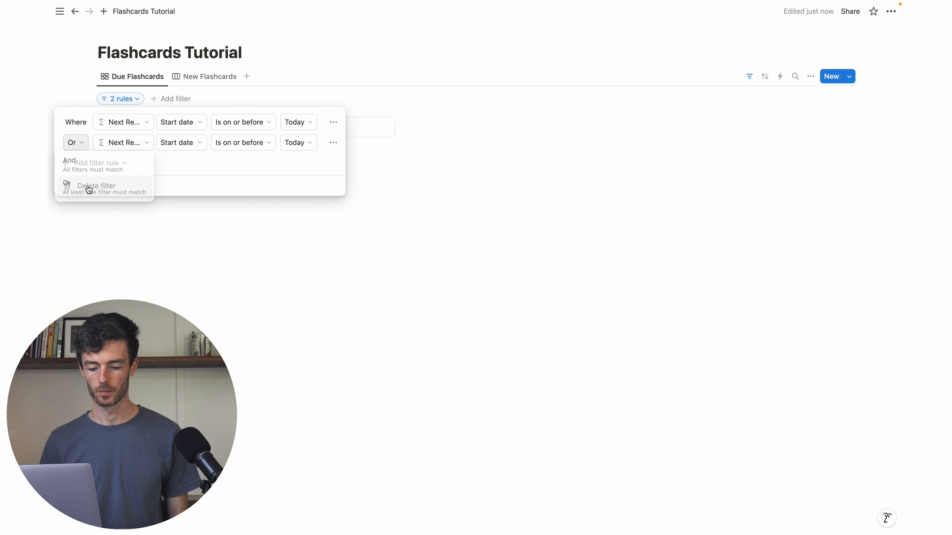
Set the second filter rule to Memory Is empty and close the filter settings
left_click(147, 145)
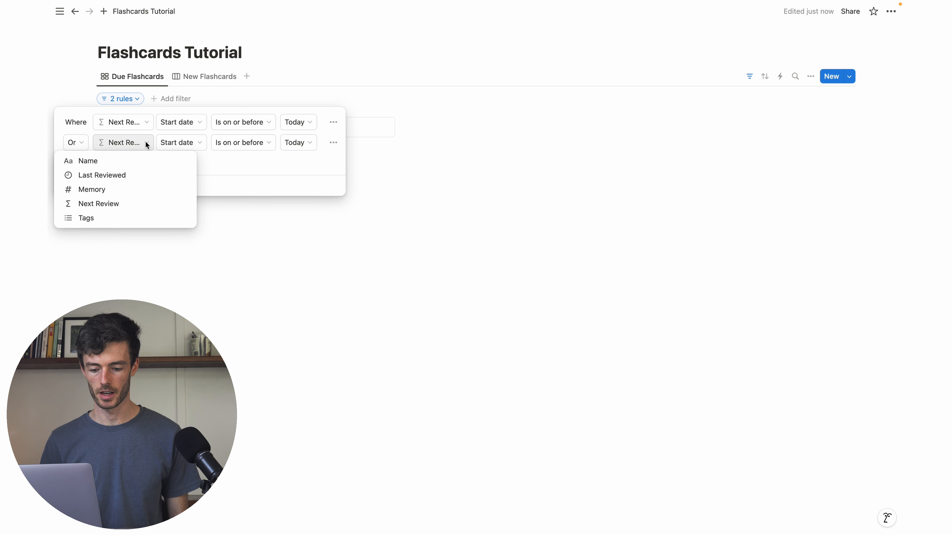
left_click(98, 194)
left_click(227, 142)
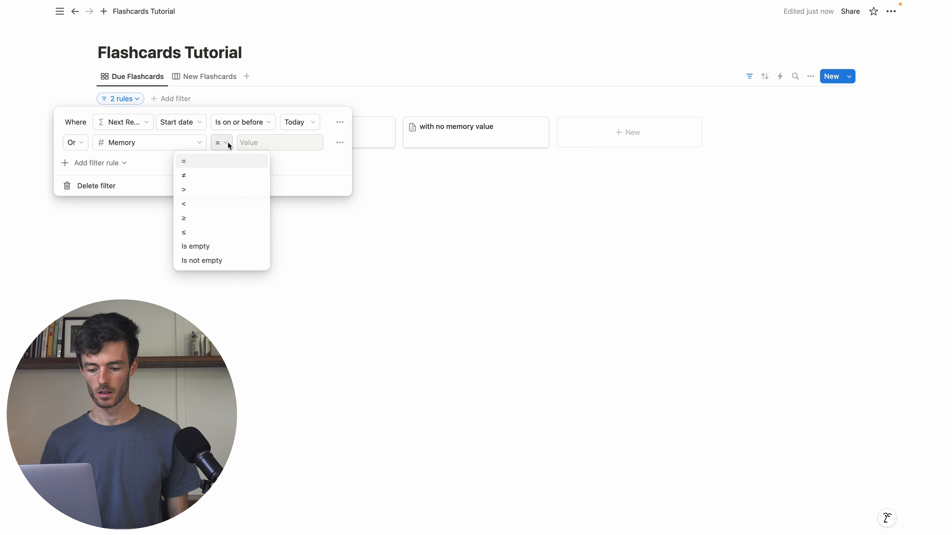
left_click(190, 245)
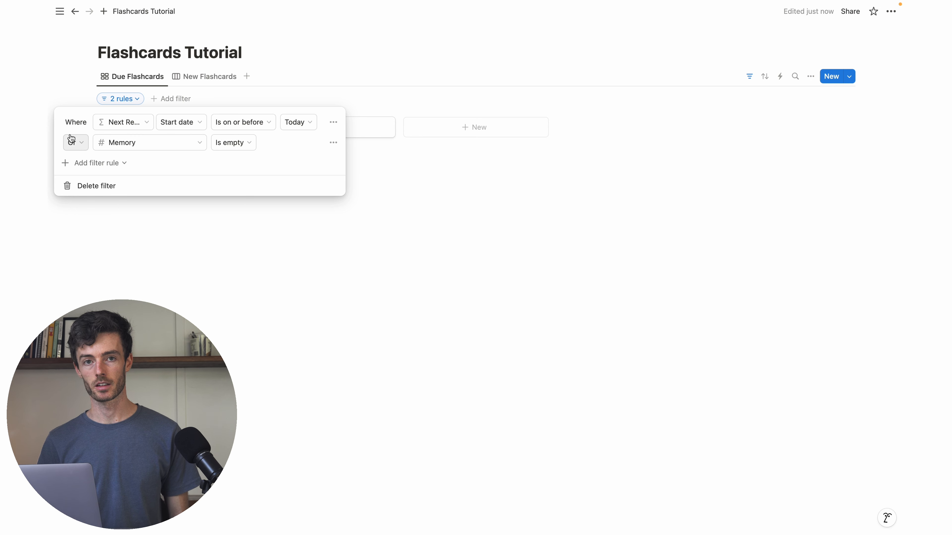
left_click(437, 206)
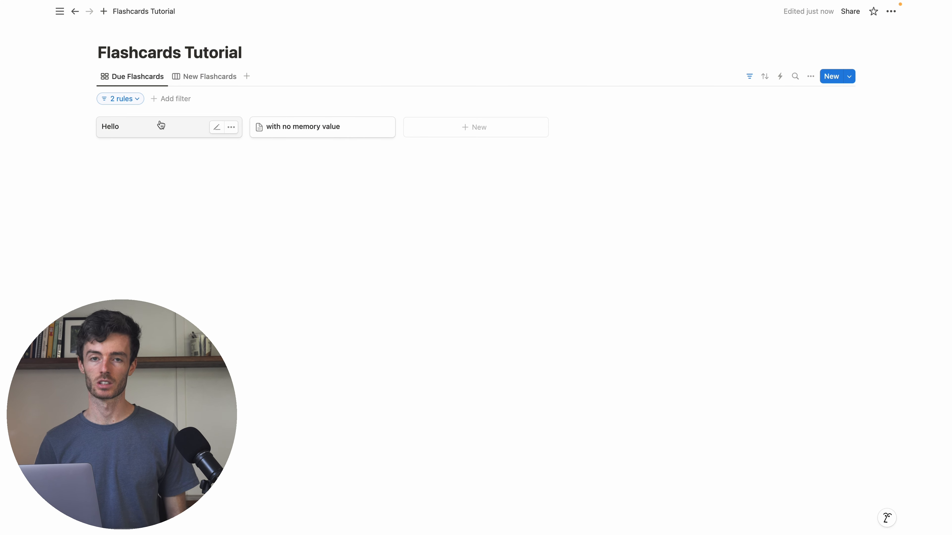
Open the "with no memory value" card from Due Flashcards, set its Memory to 2, and close it
left_click(288, 134)
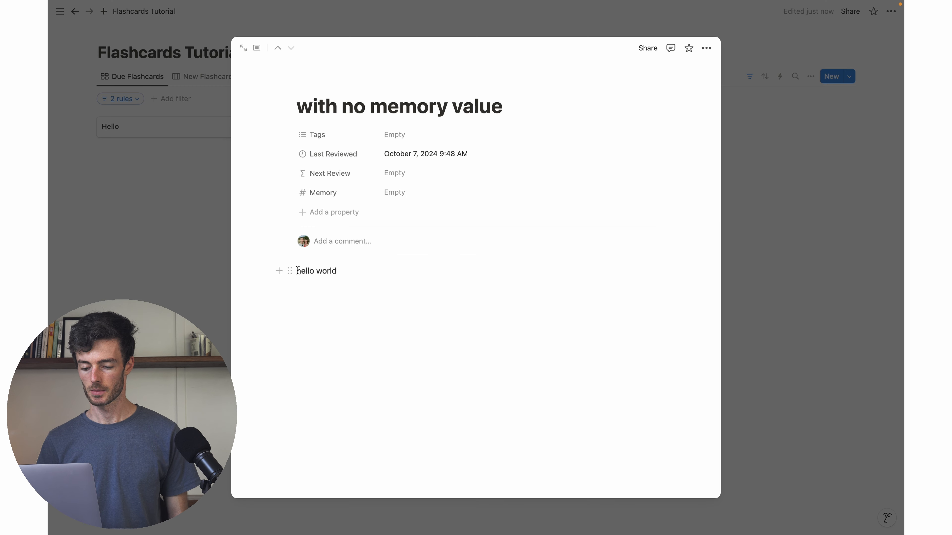
left_click_drag(309, 270, 359, 271)
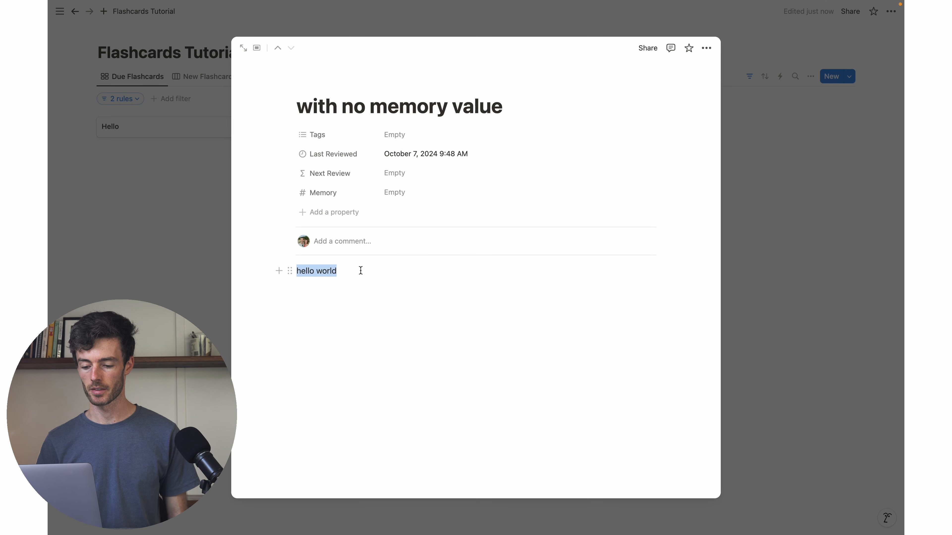
left_click(394, 196)
type("2")
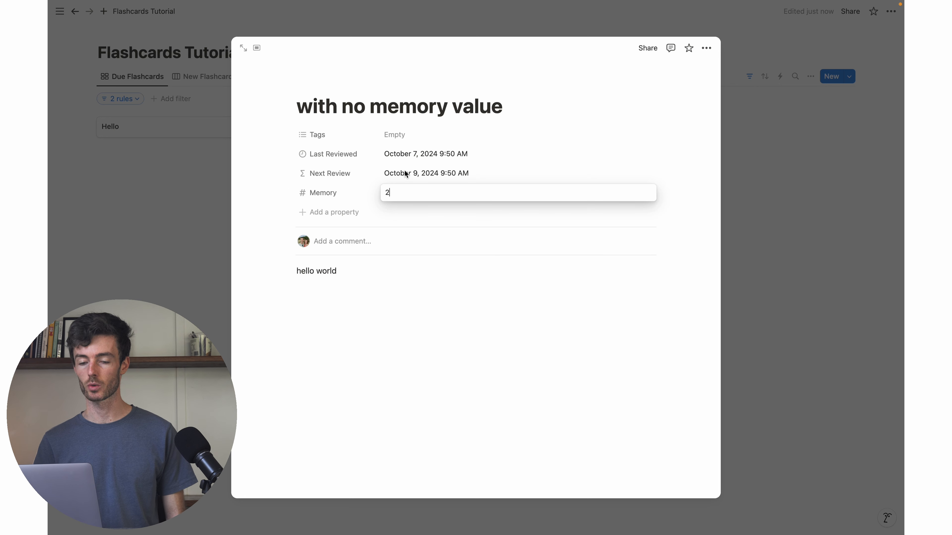
key("Return")
left_click(164, 212)
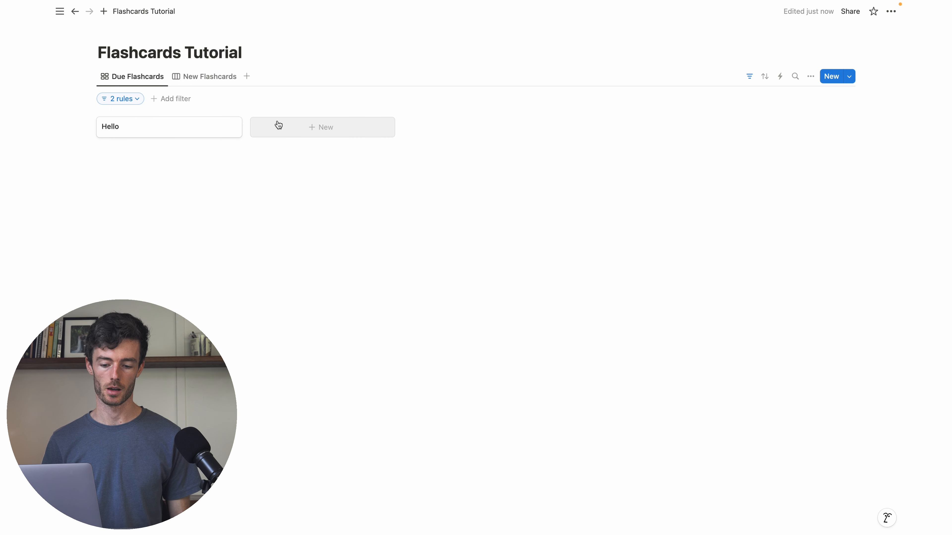
Set the Hello card's Memory to 3 from the Due Flashcards view and close the card
left_click(126, 131)
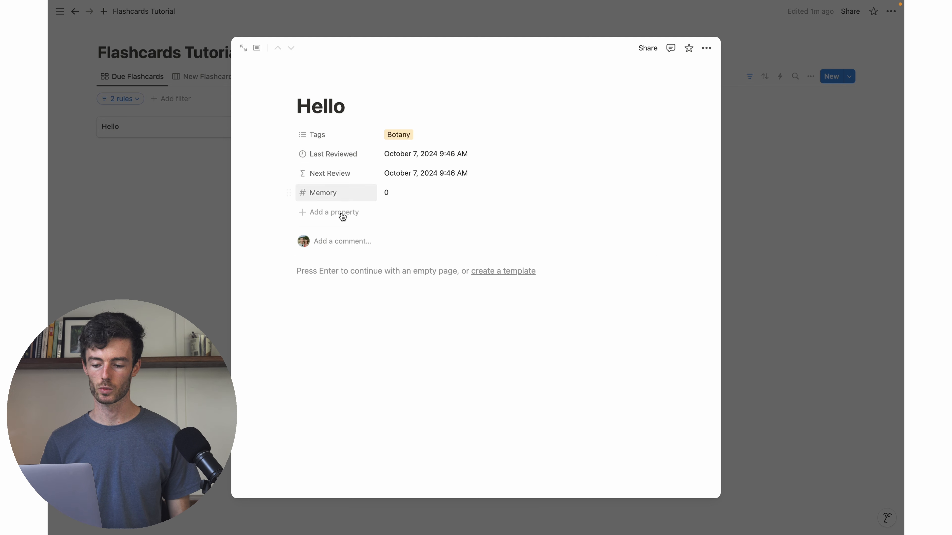
left_click(390, 199)
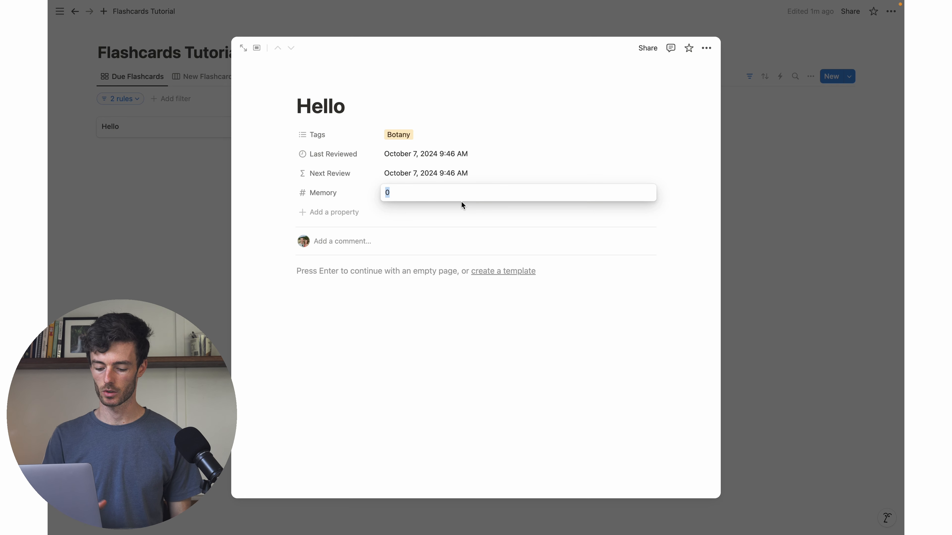
type("3")
left_click(135, 197)
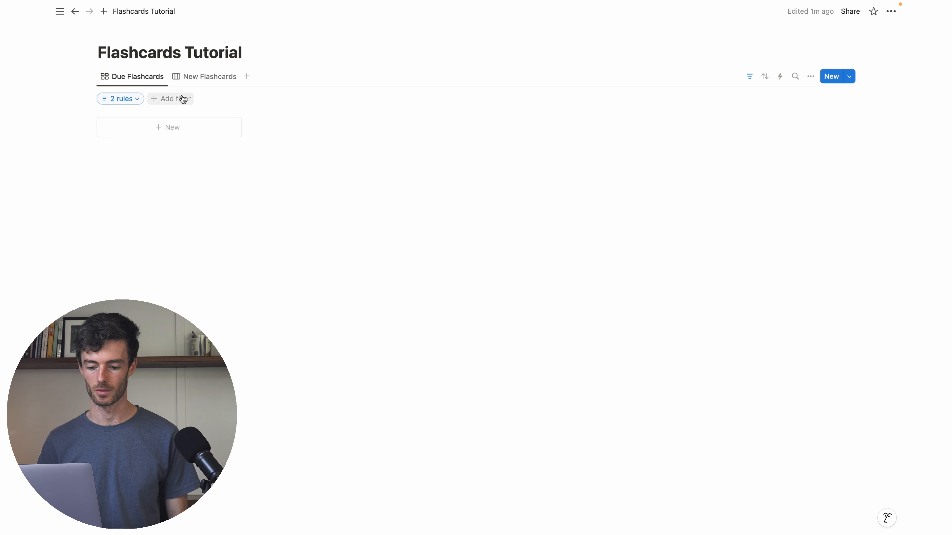
Set Memory to 0 on the "What is the tallest mountain in the world" card in the New Flashcards view
left_click(195, 77)
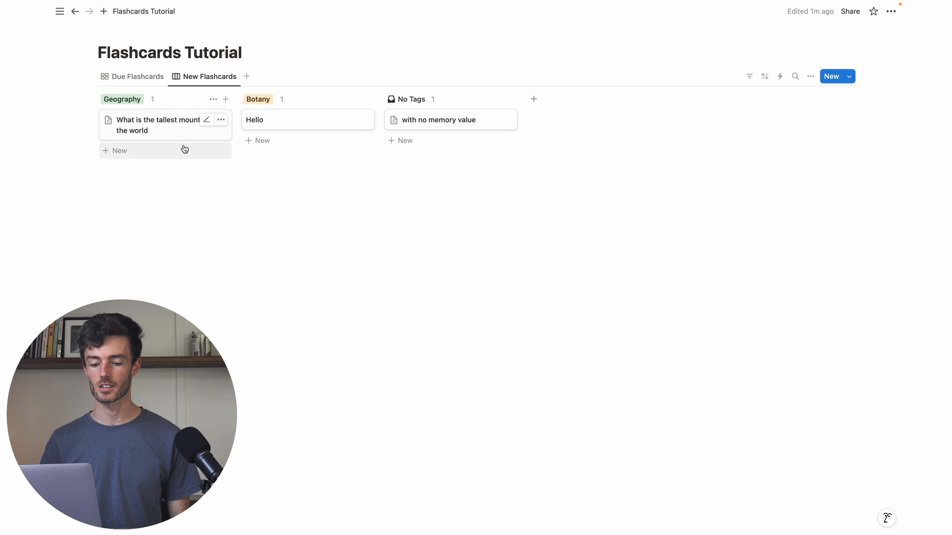
left_click(165, 133)
left_click(629, 139)
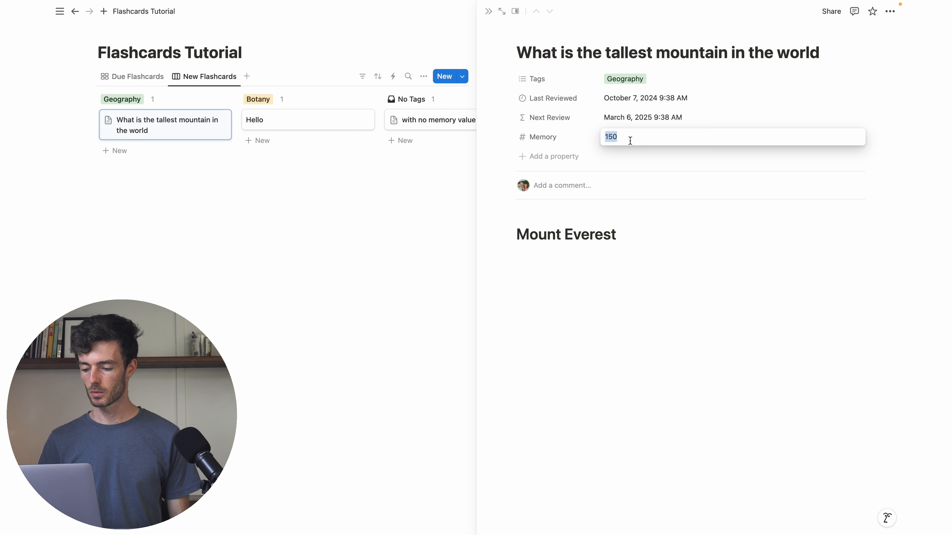
left_click(597, 340)
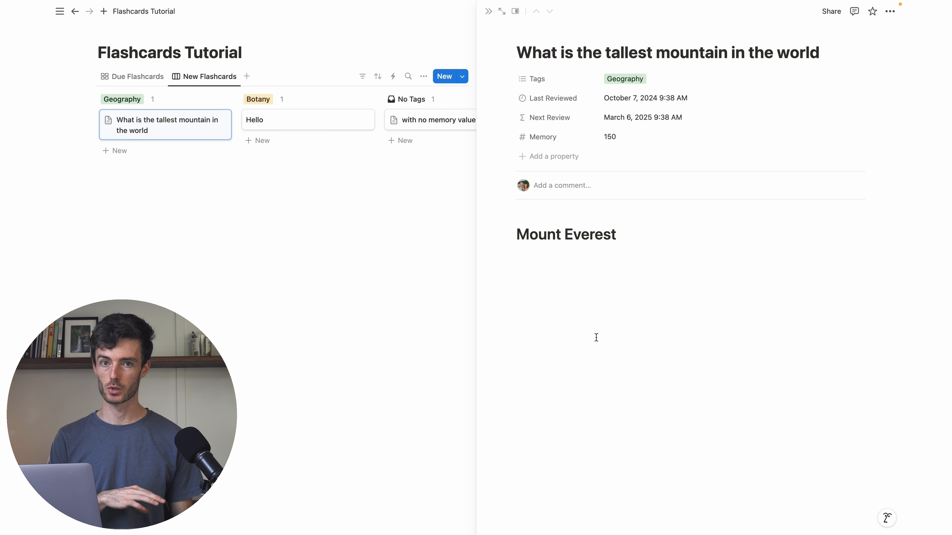
left_click(619, 138)
type("0")
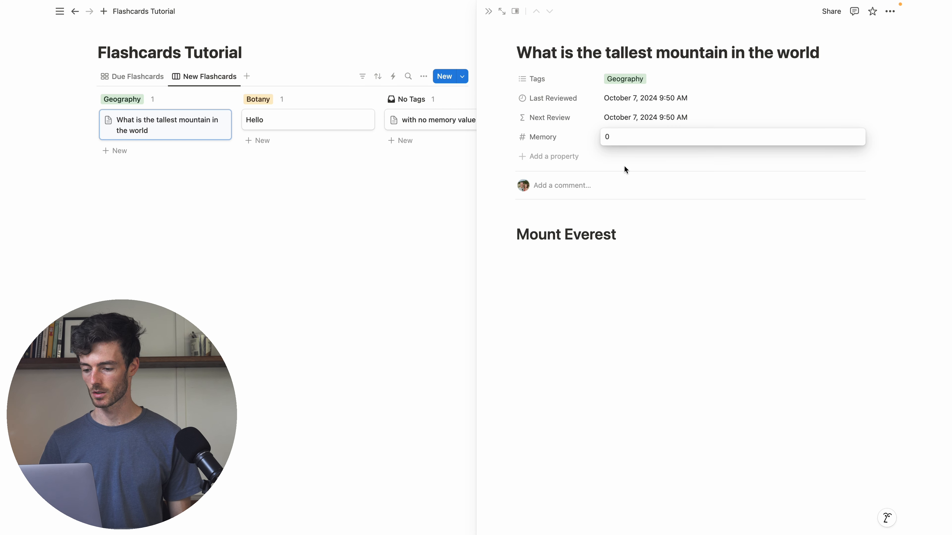
left_click(421, 125)
Set Memory to 0 on the "with no memory value" card in the No Tags group
left_click(416, 123)
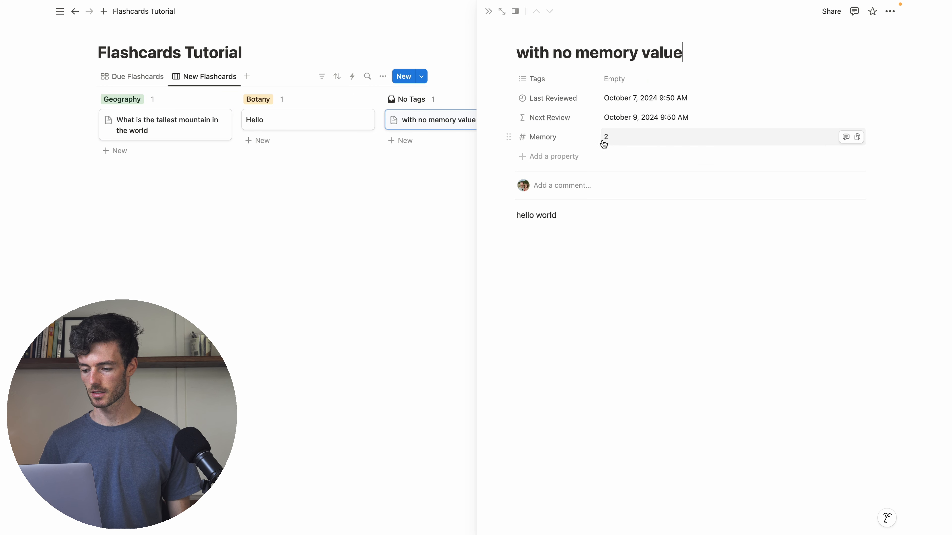
left_click(614, 138)
type("0")
left_click(619, 355)
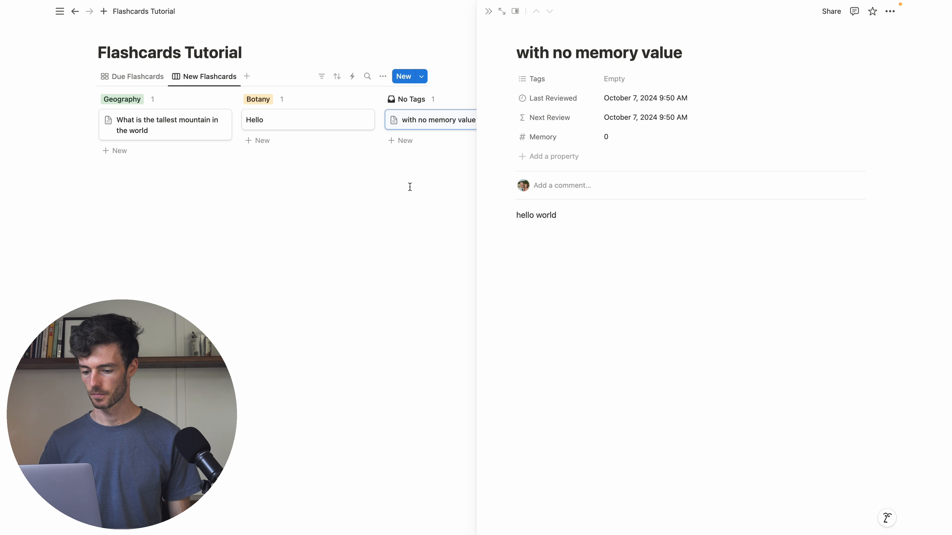
Set Memory to 0 on the Hello card in the Botany group and close the card
left_click(300, 125)
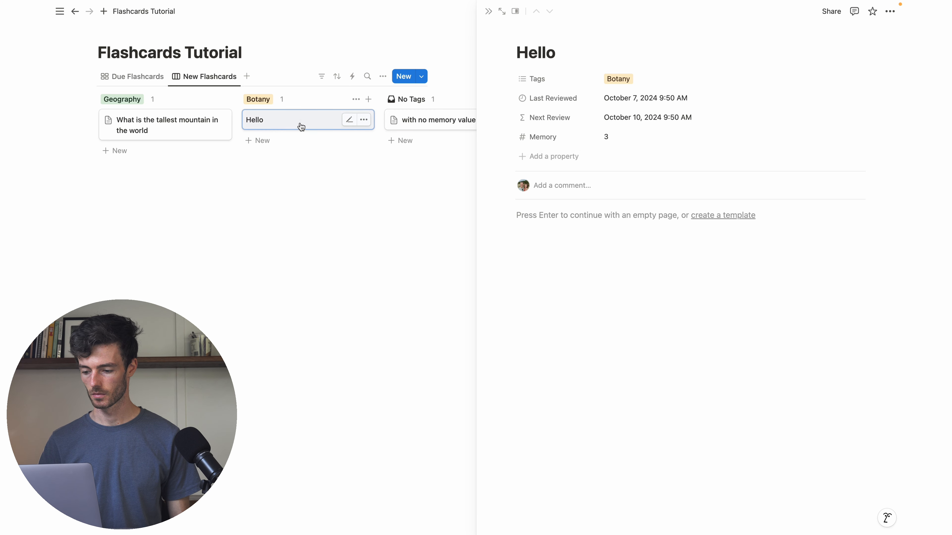
left_click(618, 139)
type("0")
left_click(576, 393)
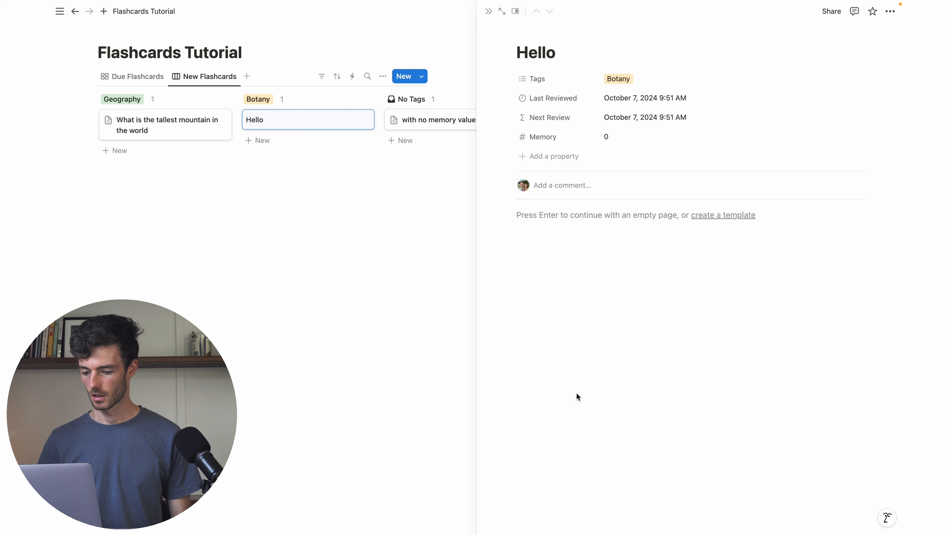
left_click(338, 312)
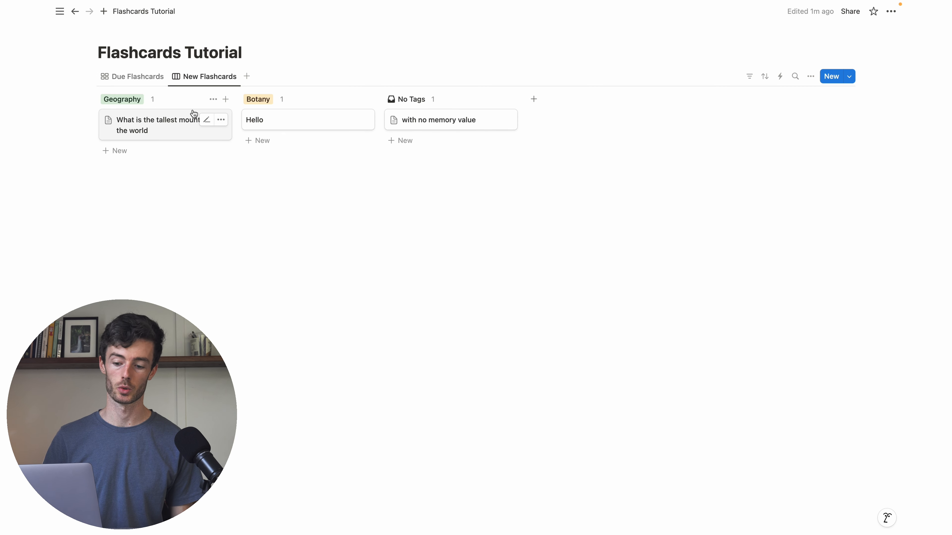
Hide the filter bar in the Due Flashcards view and show the Memory and Tags properties on its gallery cards
left_click(142, 84)
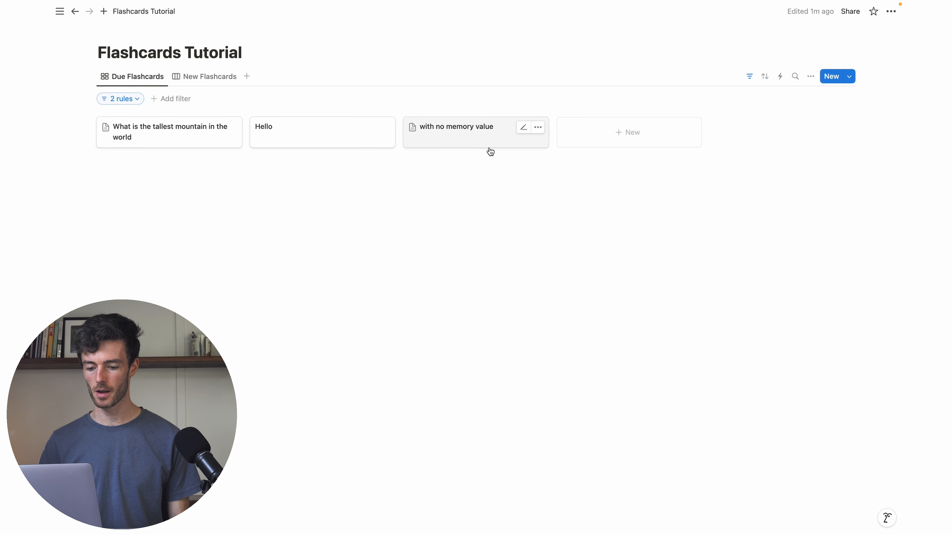
left_click(750, 77)
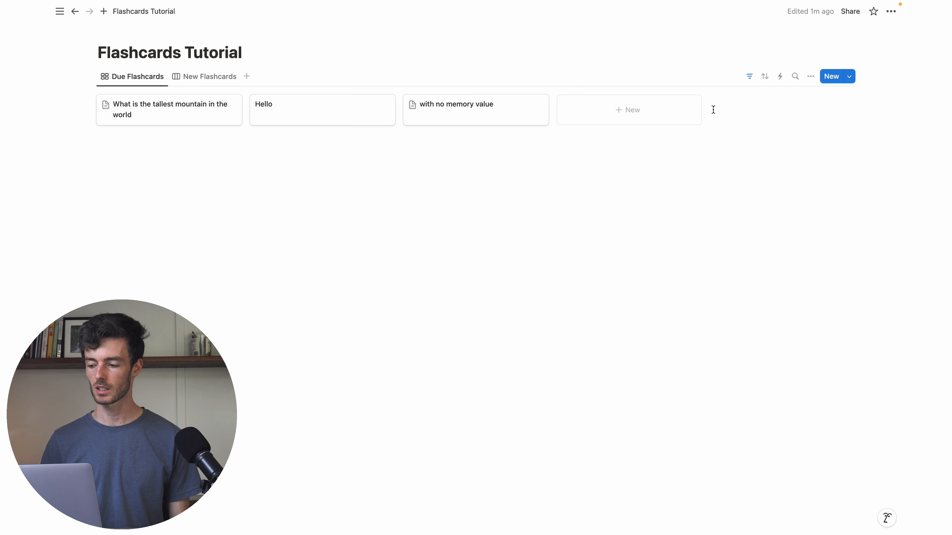
left_click(810, 77)
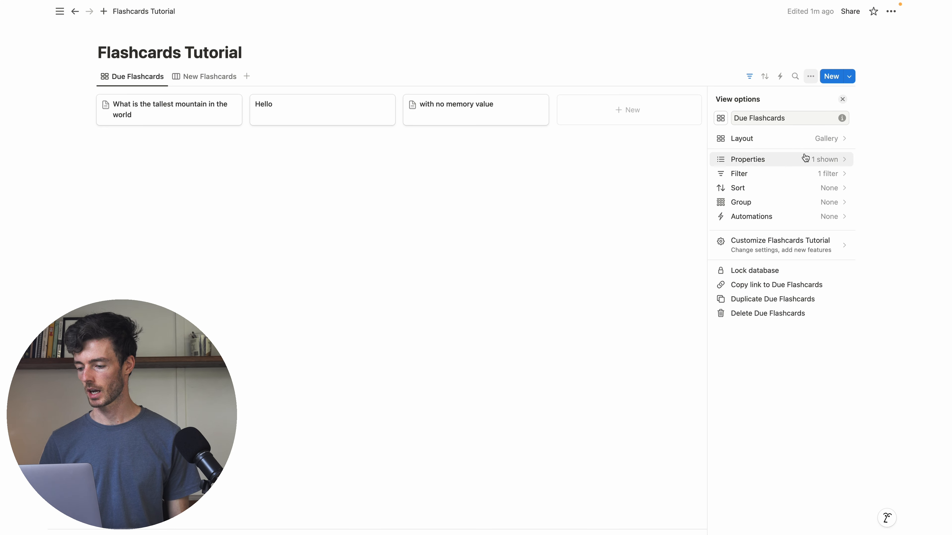
left_click(765, 164)
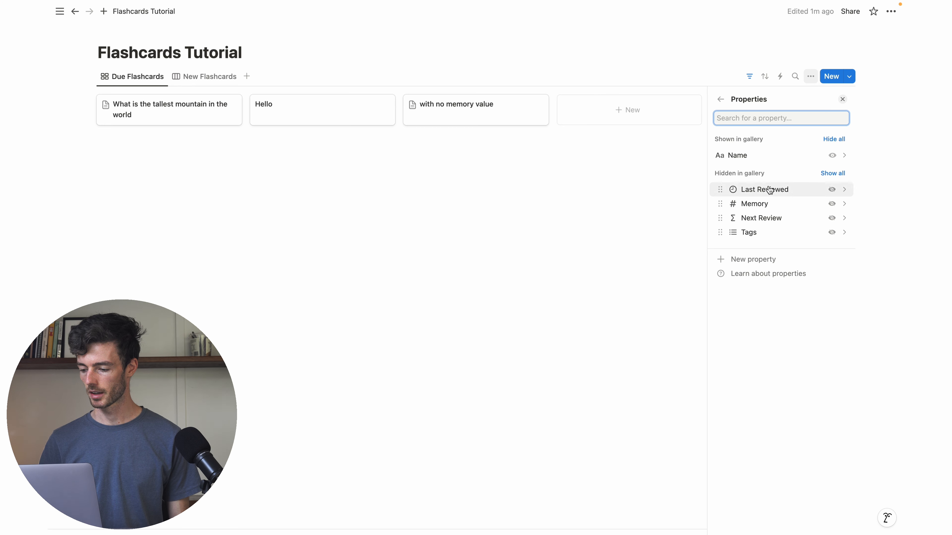
left_click(832, 204)
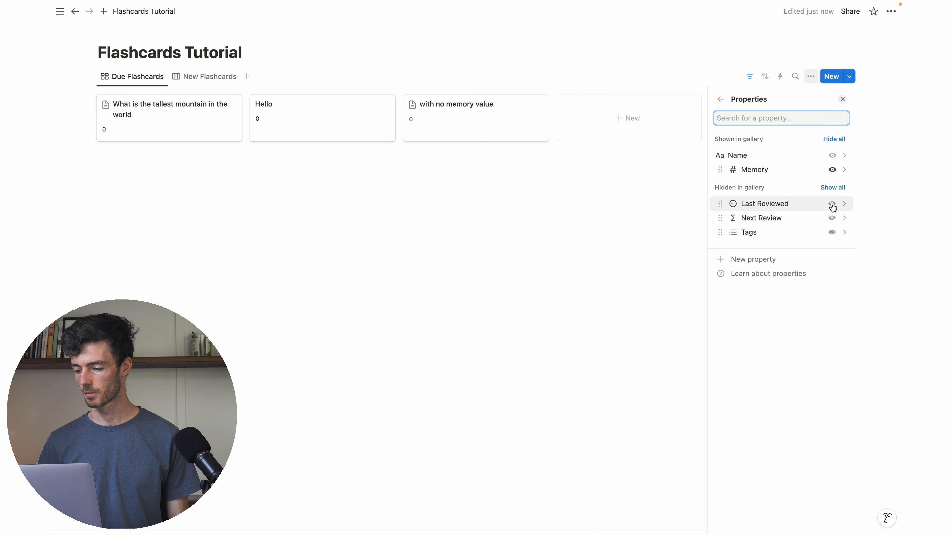
left_click(831, 233)
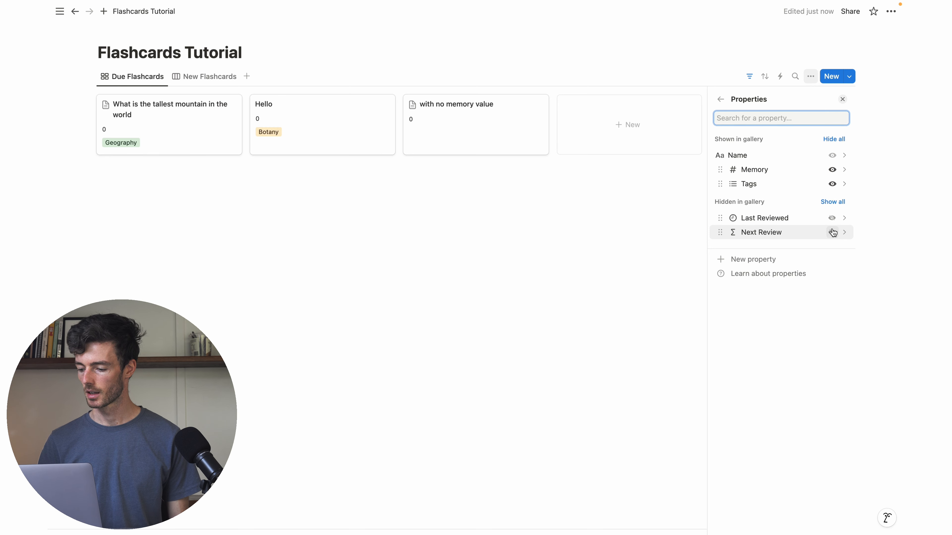
left_click(508, 253)
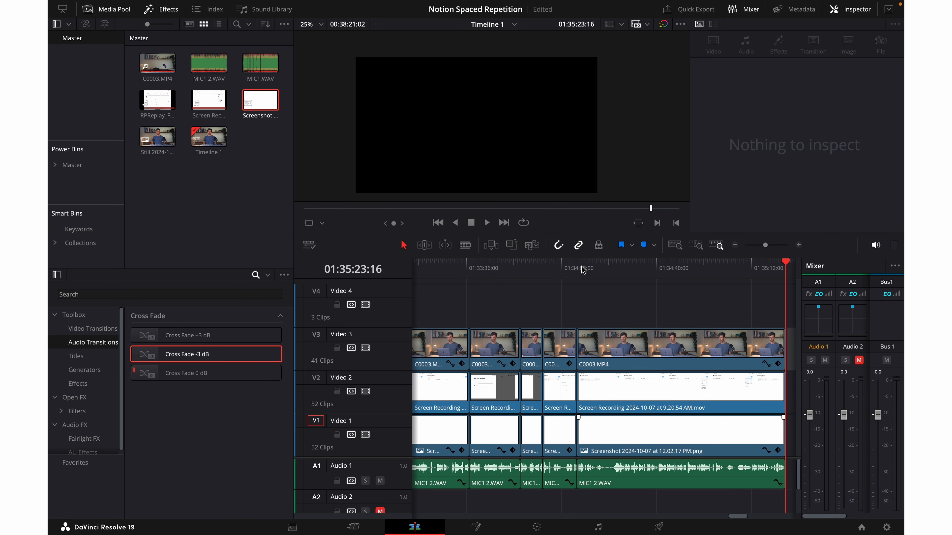
Switch to the existing Flashcards database in Notion and look at its Due view and its New view
key("ctrl+Left")
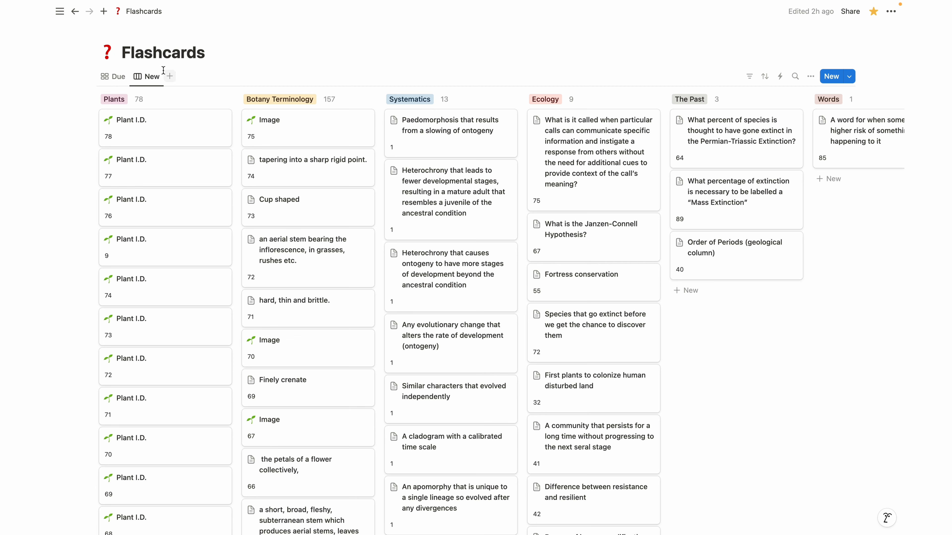
left_click(114, 77)
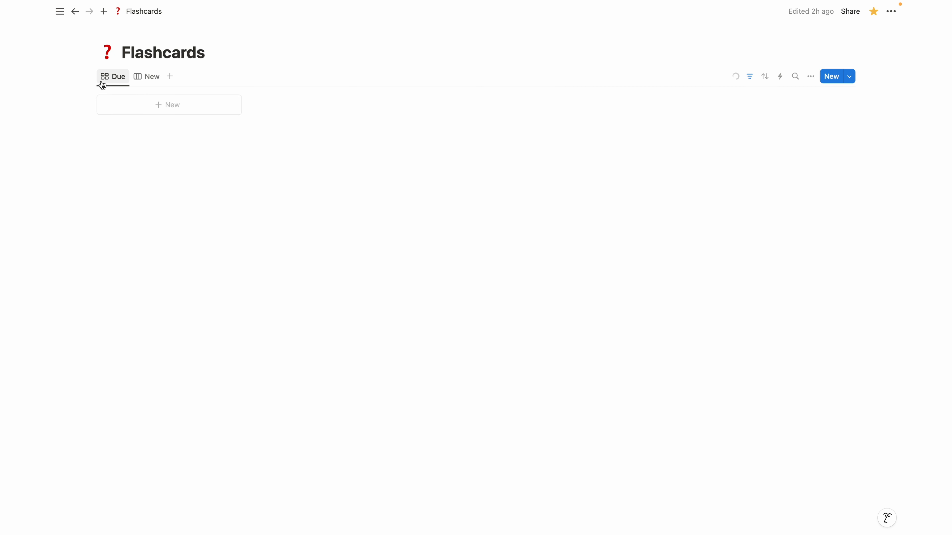
left_click(146, 77)
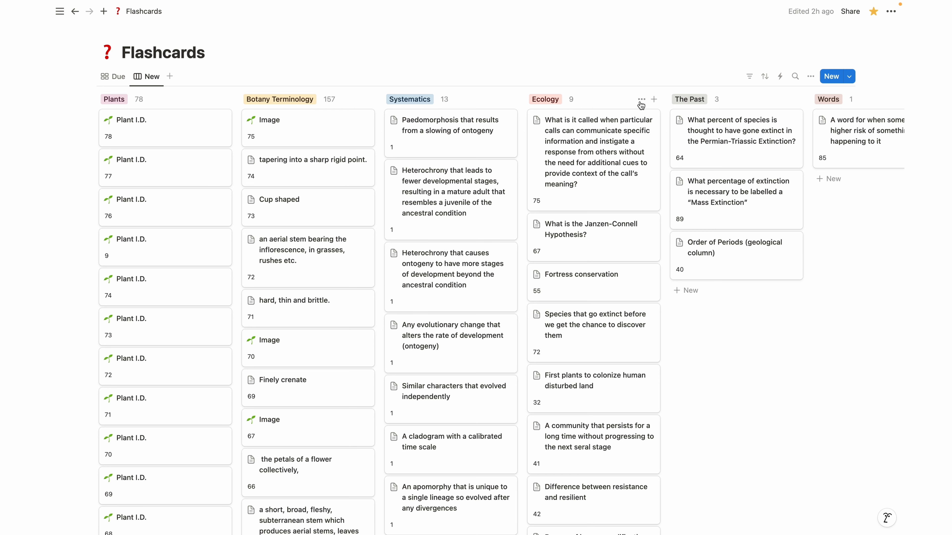
Add a new group named "Geography" after the Words group on the New board
scroll(159, 100, "down", 1)
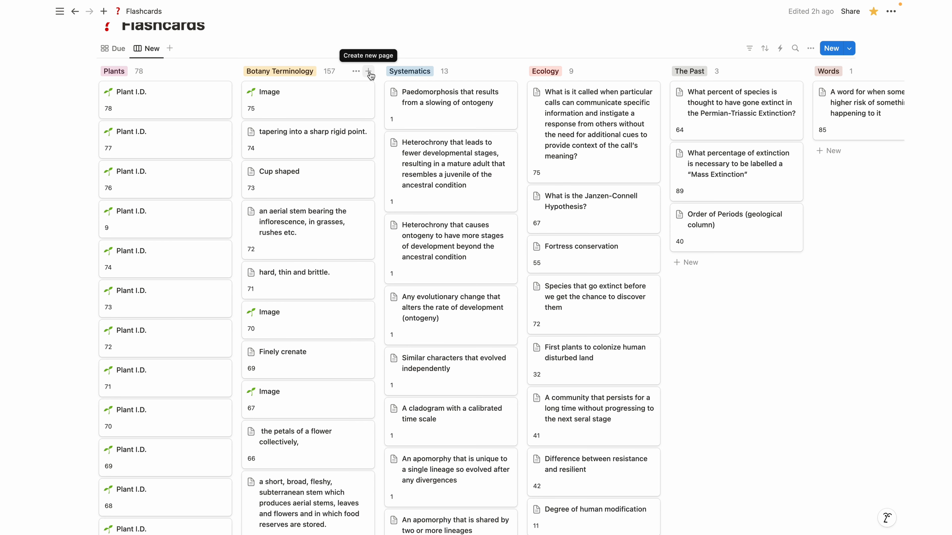
scroll(367, 77, "right", 5)
scroll(367, 76, "right", 2)
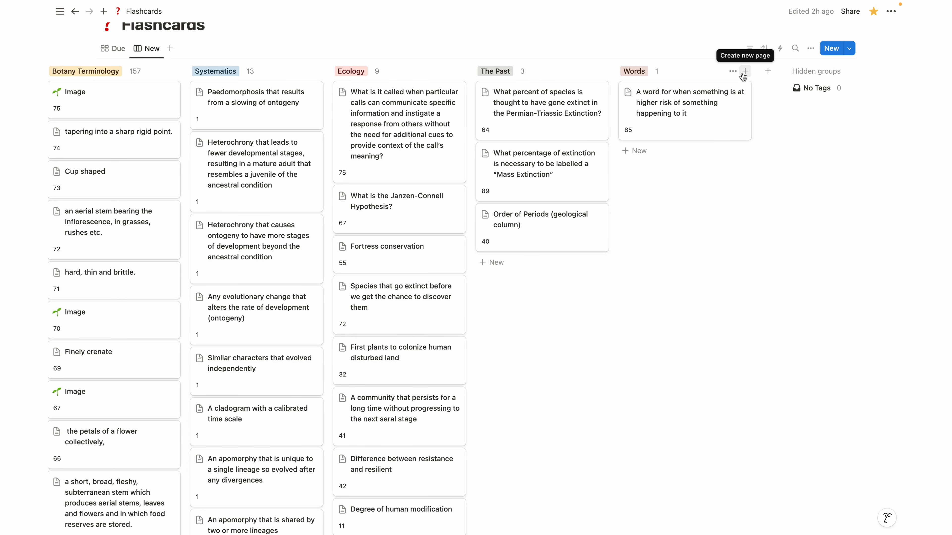
left_click(768, 76)
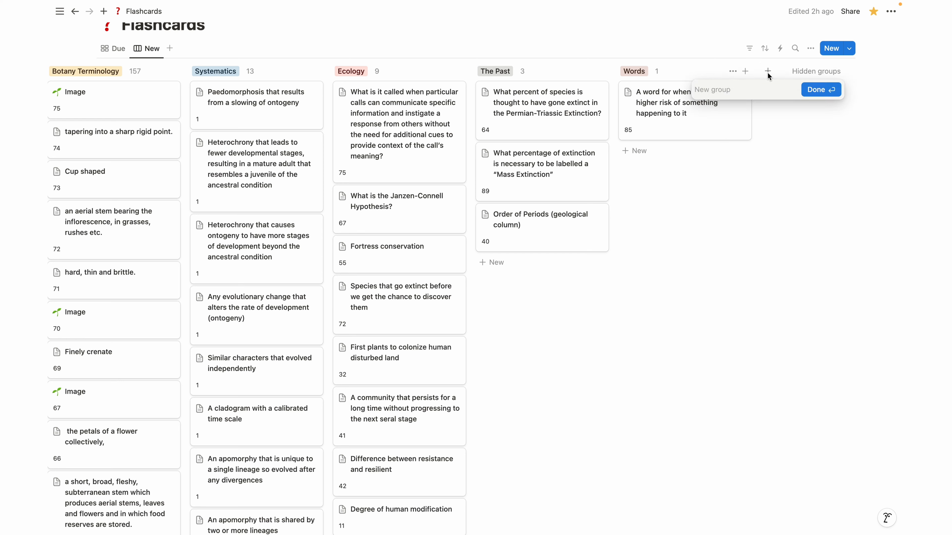
type("Geography")
key("Return")
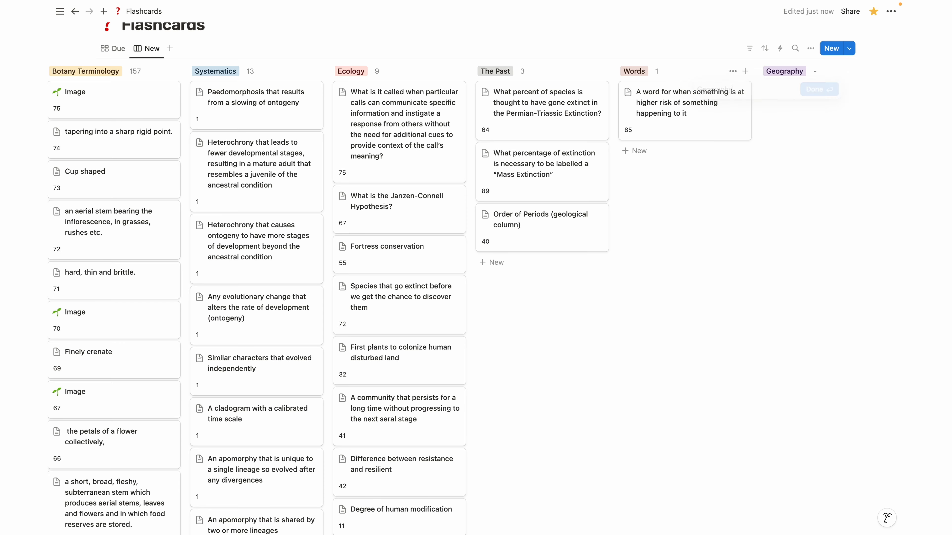
scroll(779, 103, "right", 5)
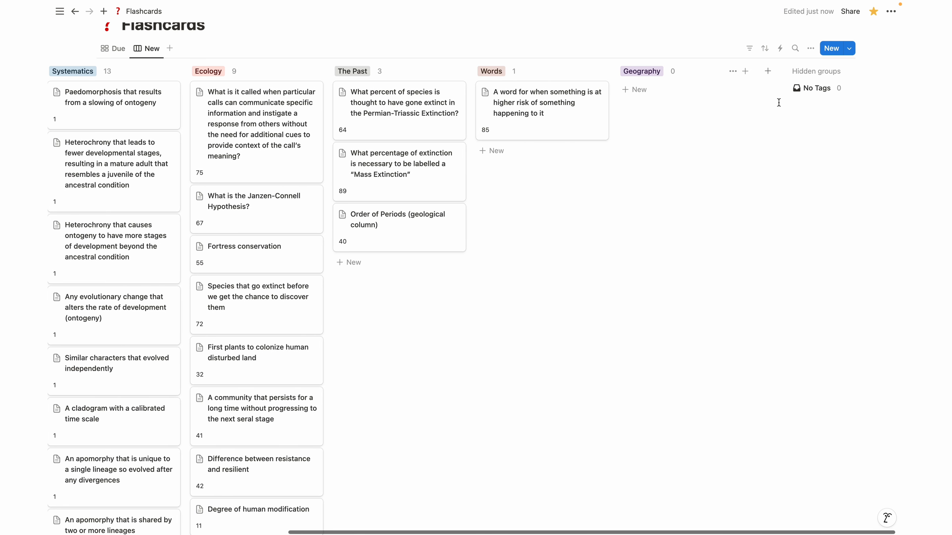
Create a "What is a stipule?" card in the Botany Terminology group with the answer "a leaf-like structure" in its body
scroll(645, 99, "left", 8)
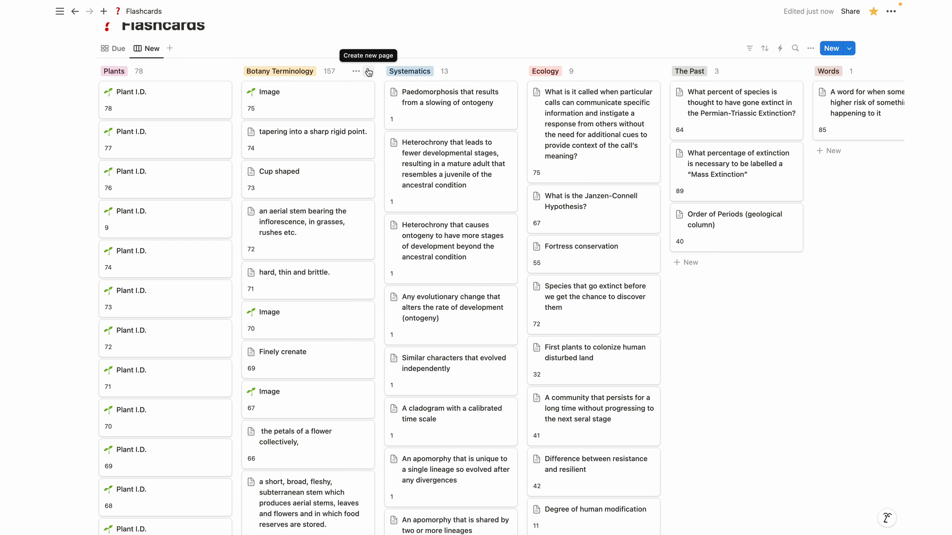
left_click(369, 71)
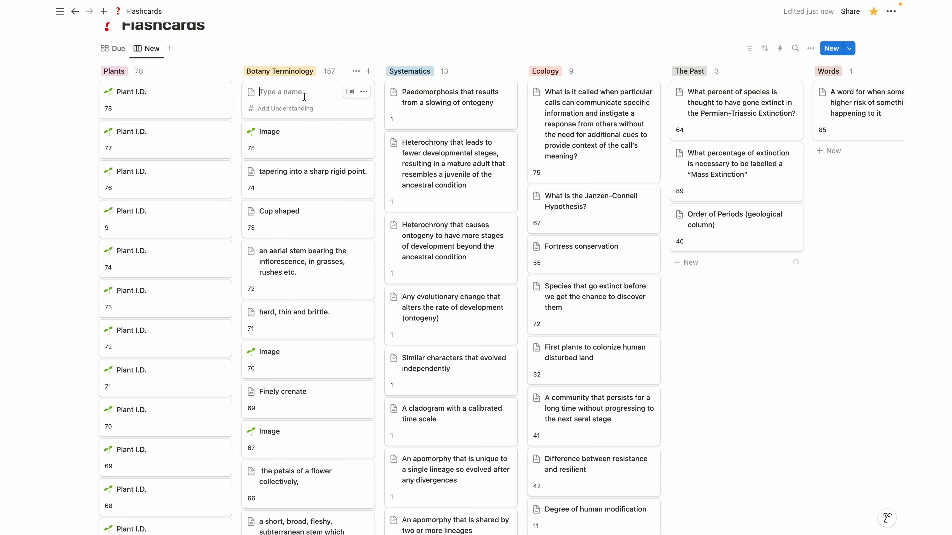
type("W")
left_click(303, 97)
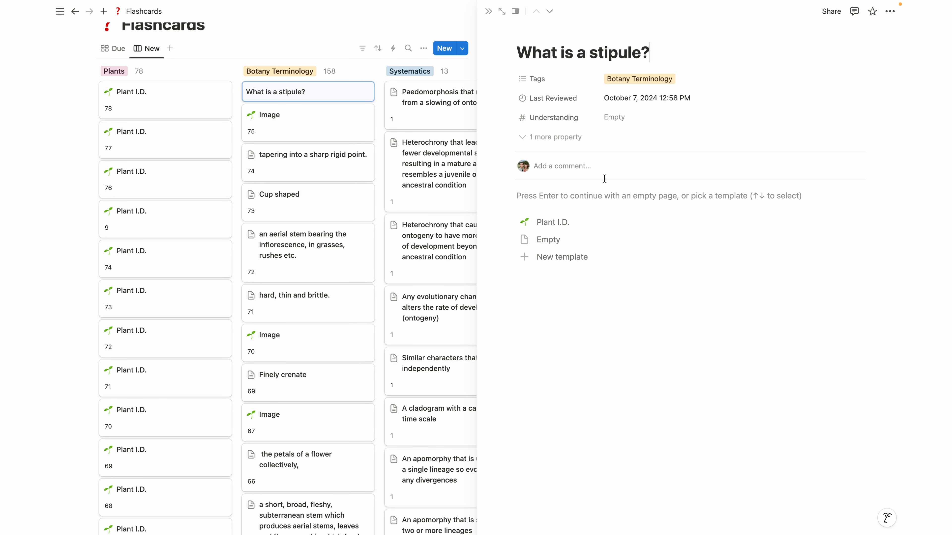
left_click(556, 198)
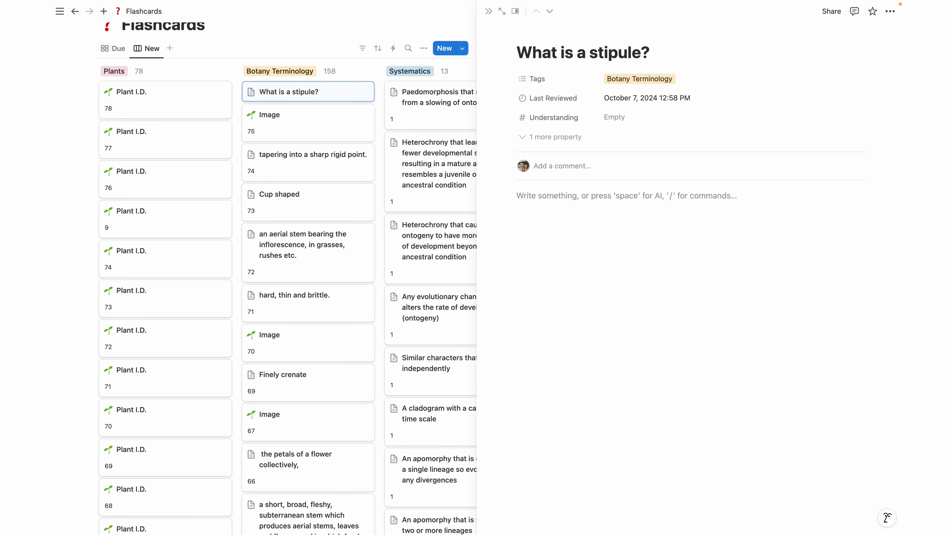
type("a leaf-l")
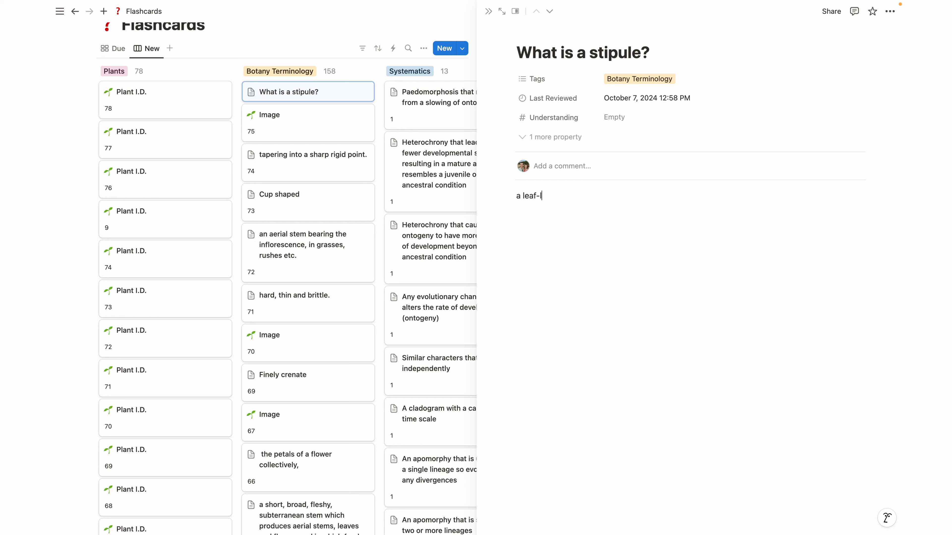
type("ike structure")
Set Understanding to 50 on the "What is a stipule?" card and close it
left_click(613, 118)
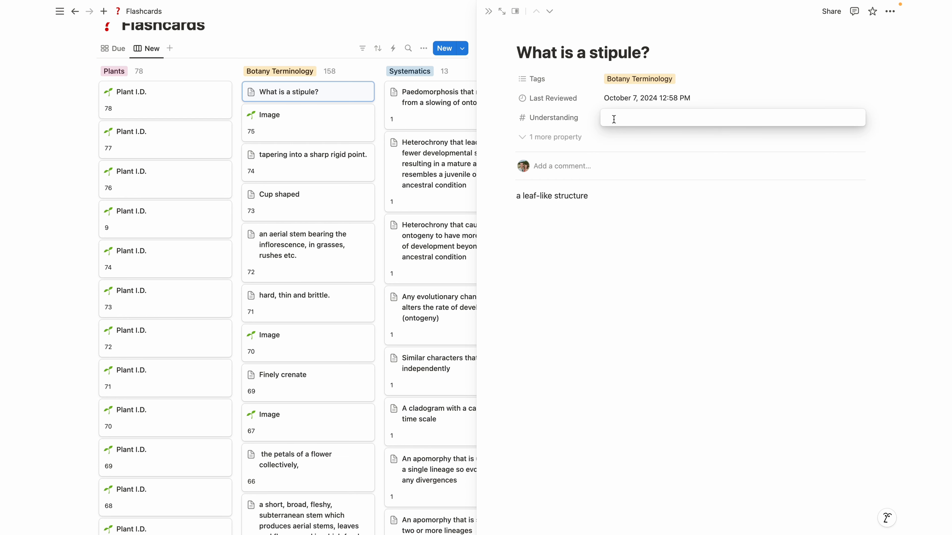
type("50")
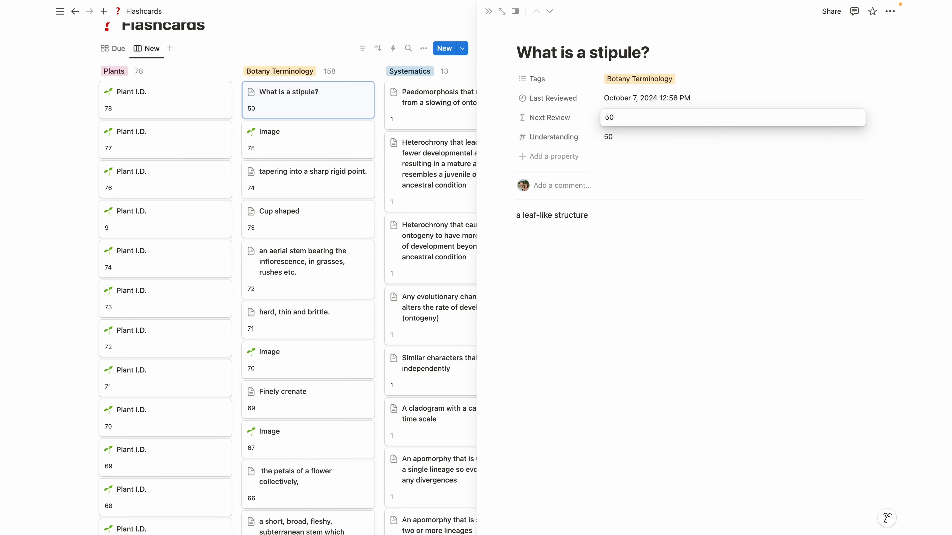
key("Return")
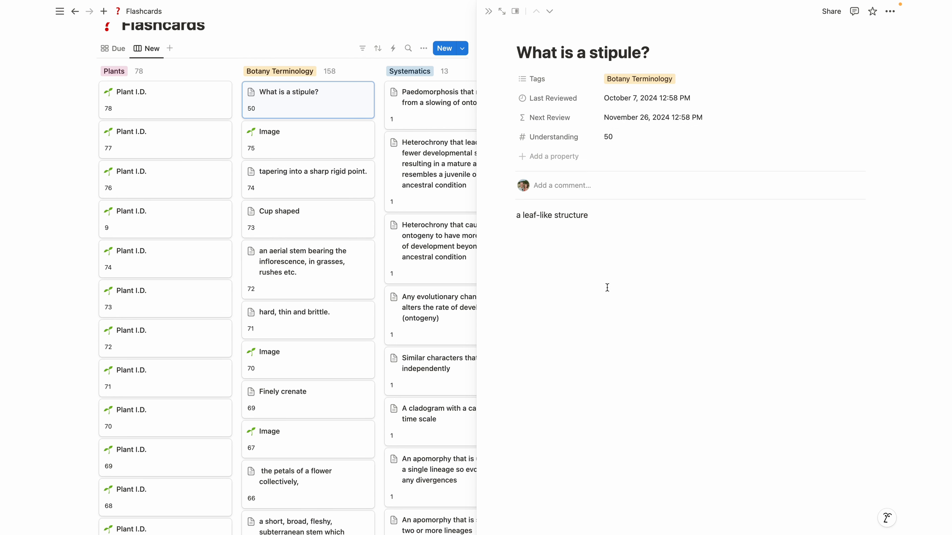
left_click(581, 269)
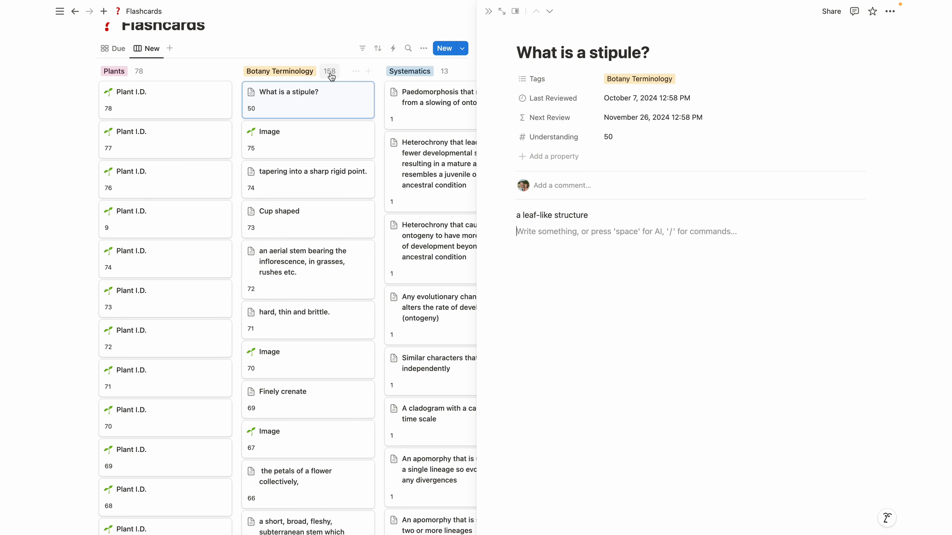
key("Escape")
key("Escape")
scroll(314, 97, "up", 2)
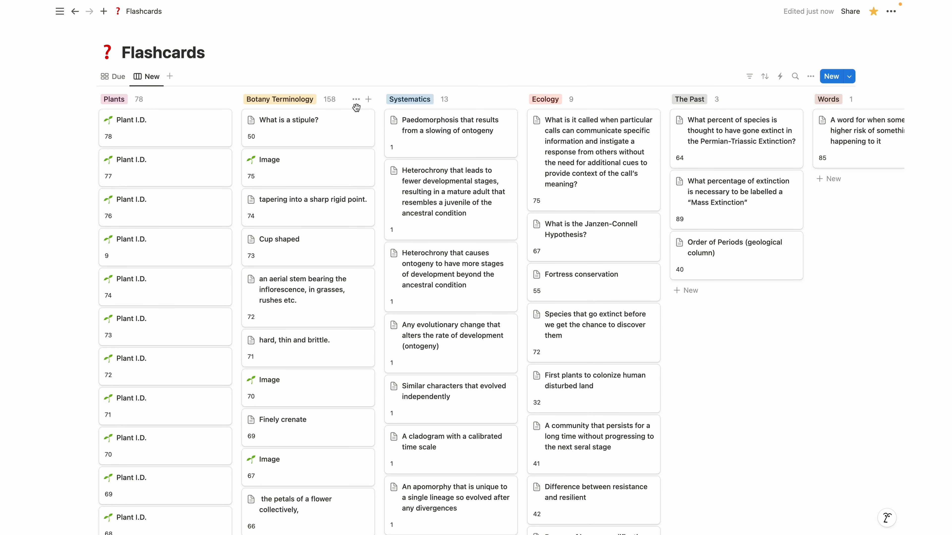
Open the existing Image card below the stipule card to examine its picture and Answer toggle layout, and close it
left_click(289, 170)
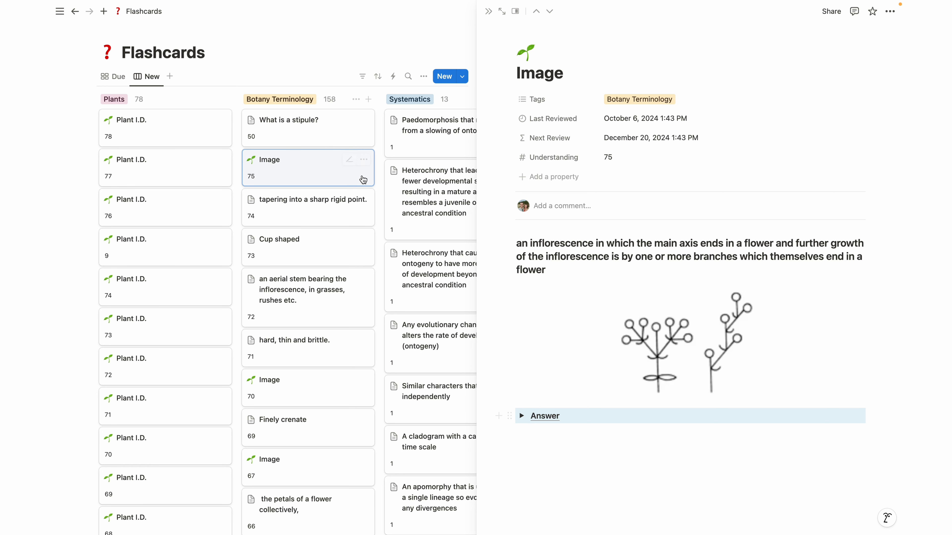
left_click(289, 134)
left_click(273, 61)
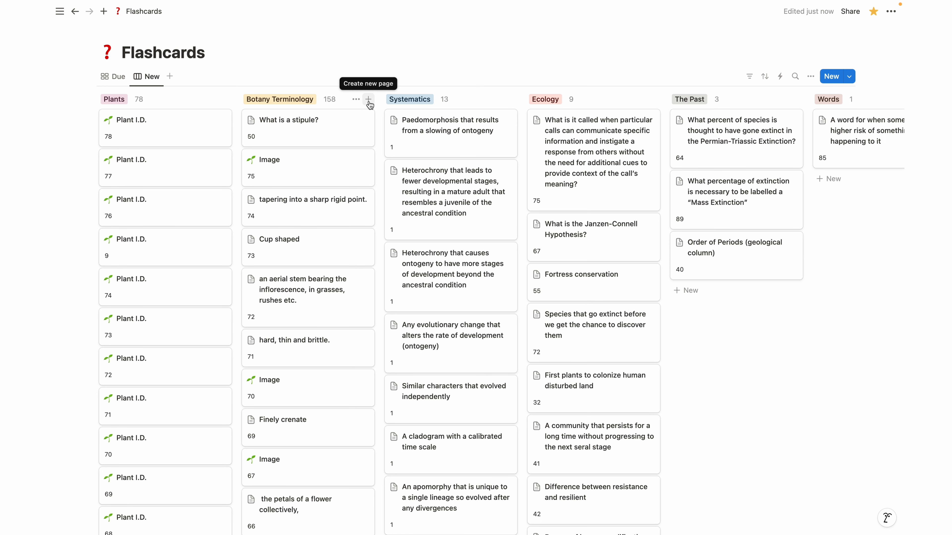
Create a card named "Image" in the Botany Terminology group and insert Crenate Leaf.png from the desktop into its body
left_click(369, 103)
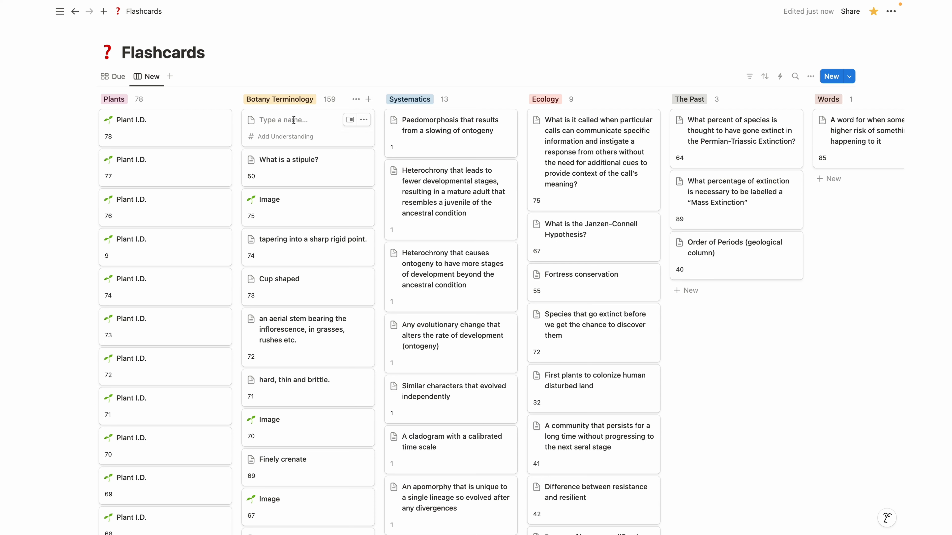
type("Image")
key("Return")
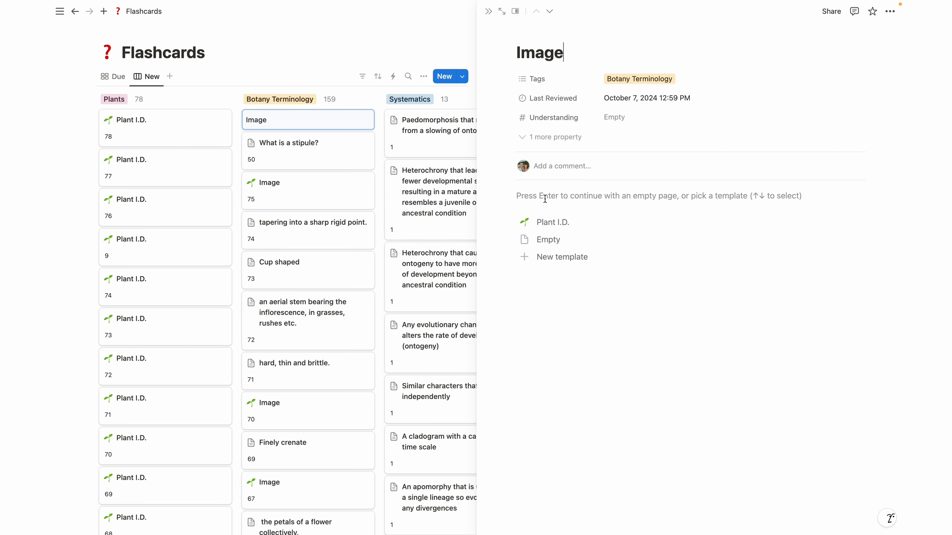
key("ctrl+Left")
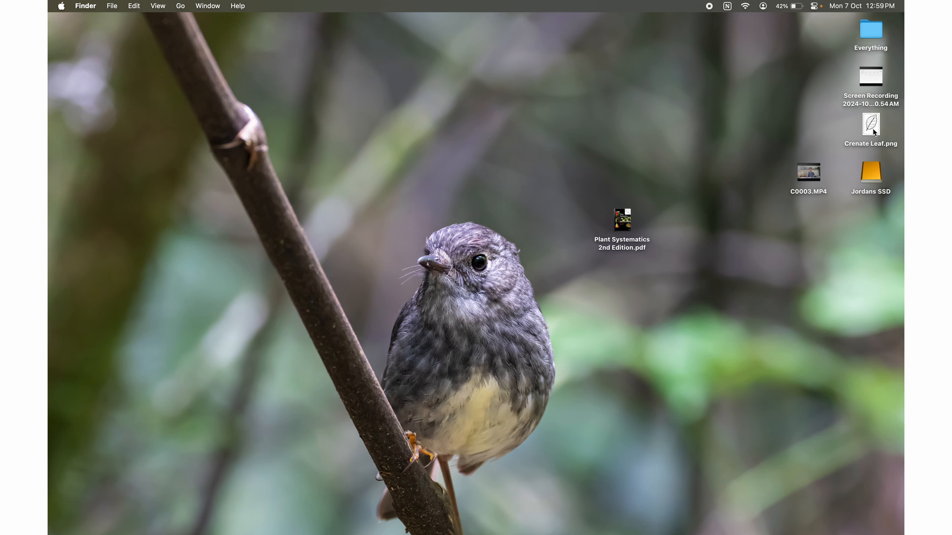
left_click_drag(871, 129, 565, 188)
key("ctrl+Right")
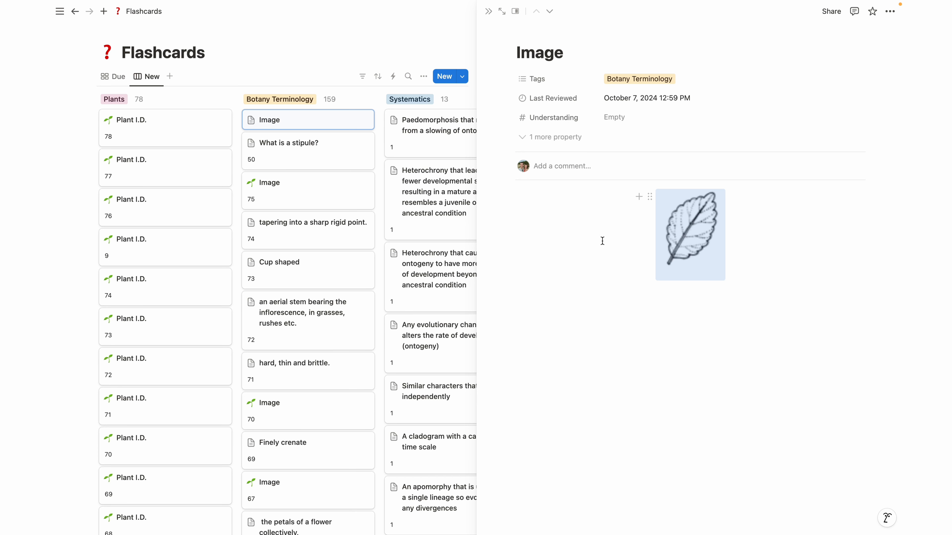
Add a toggle block titled "Answer" below the leaf picture on the new Image card
left_click(547, 308)
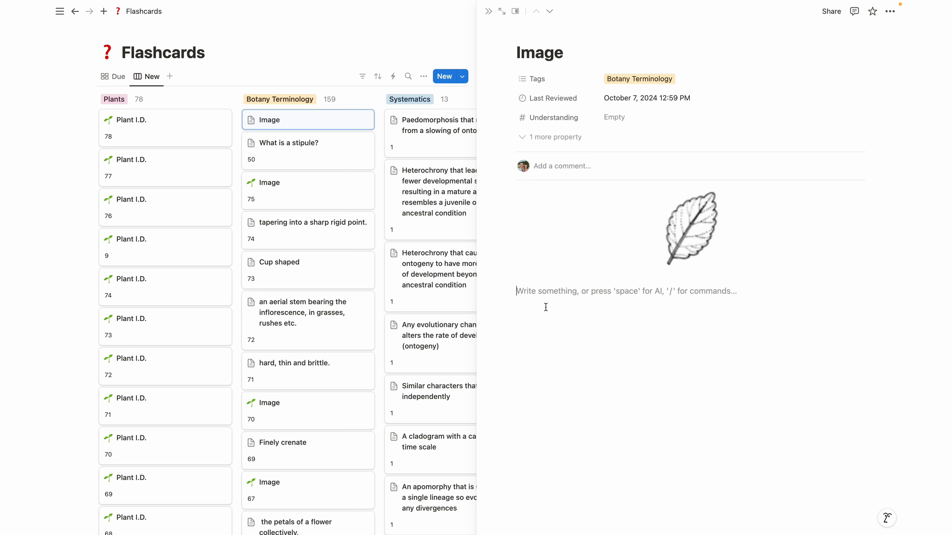
type(">")
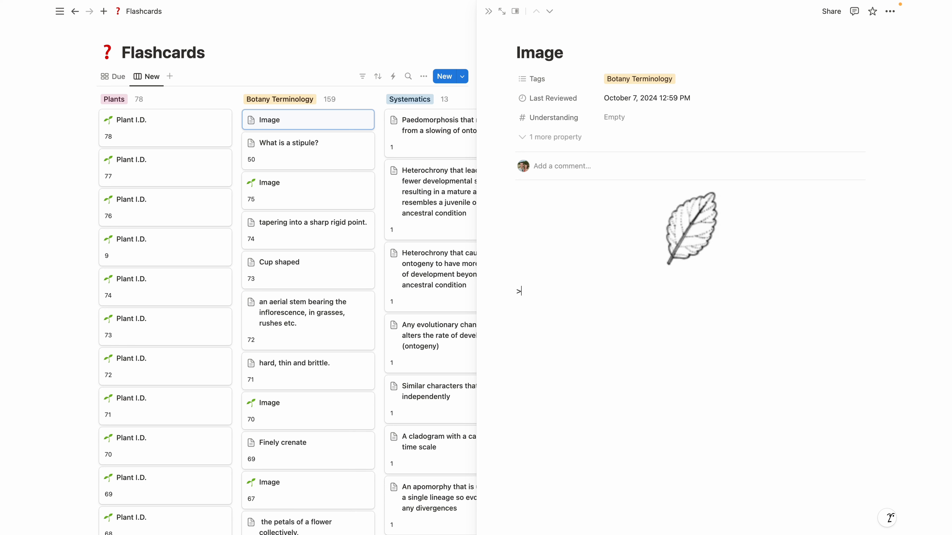
key("space")
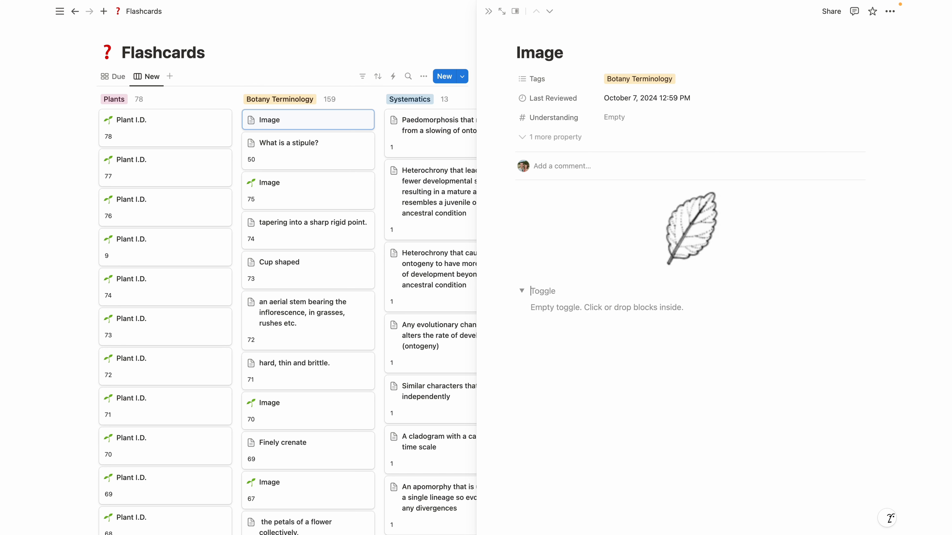
type("Answer")
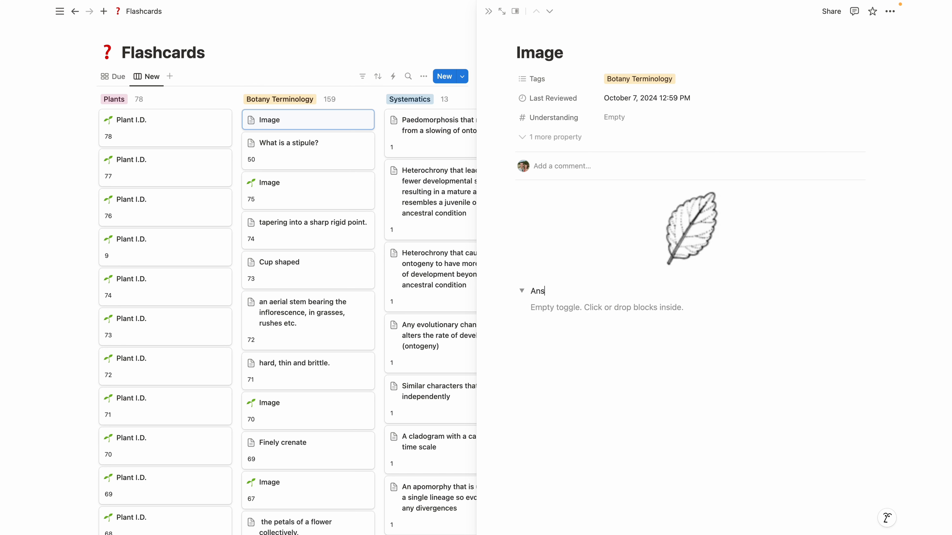